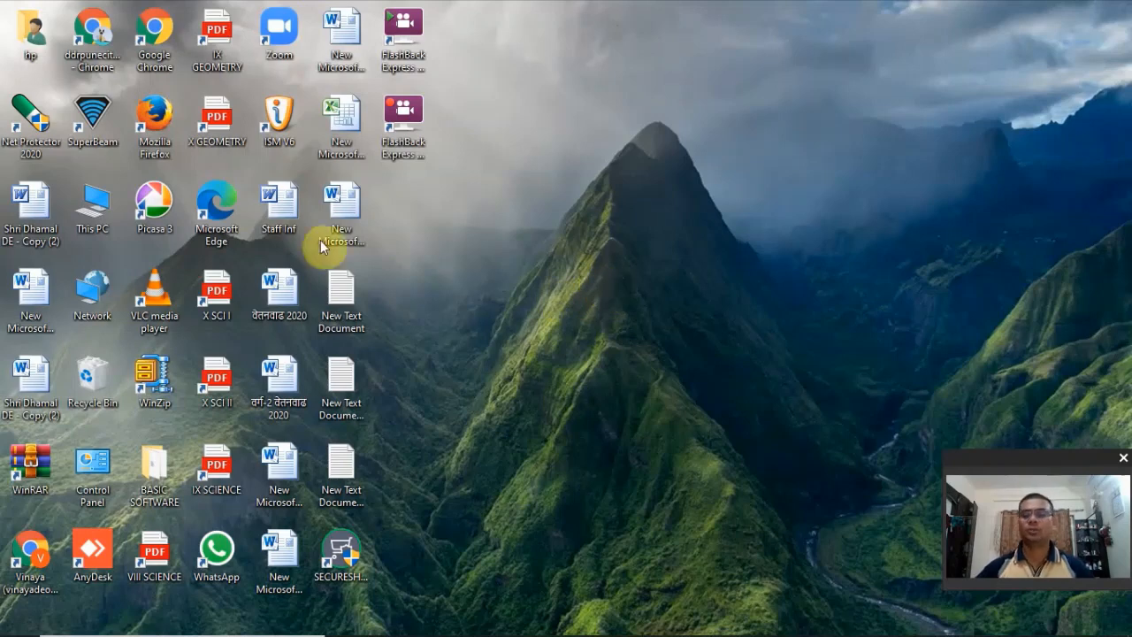
- Open Google Chrome, search for zoom.us/signin and sign in to Zoom with the saved account credentials
double_click(154, 37)
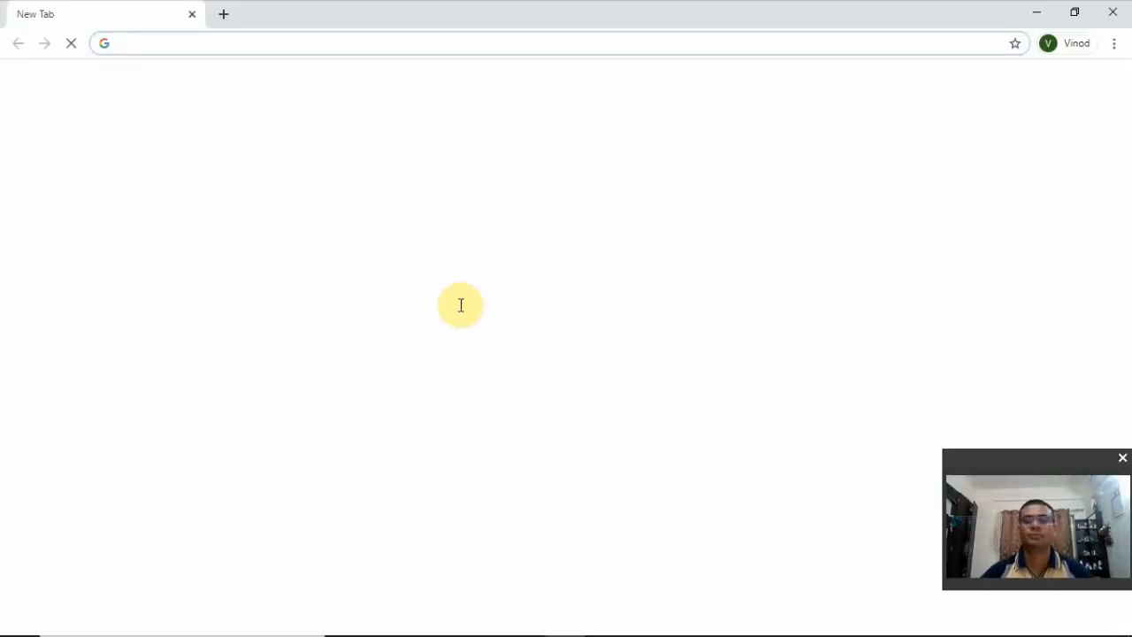
left_click(251, 42)
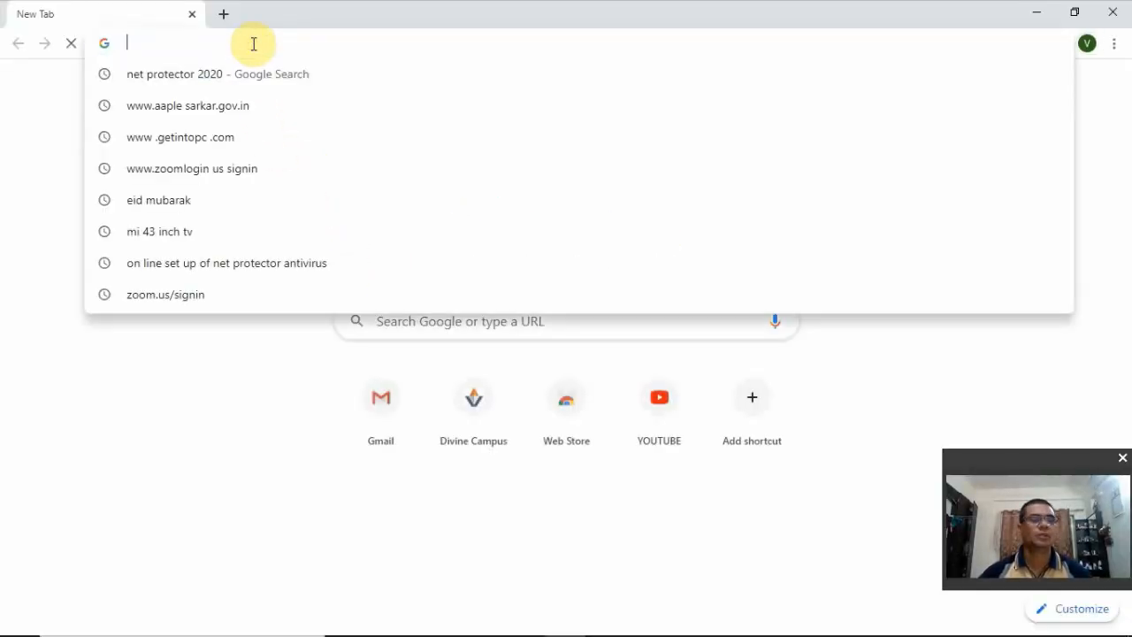
type("ZOO")
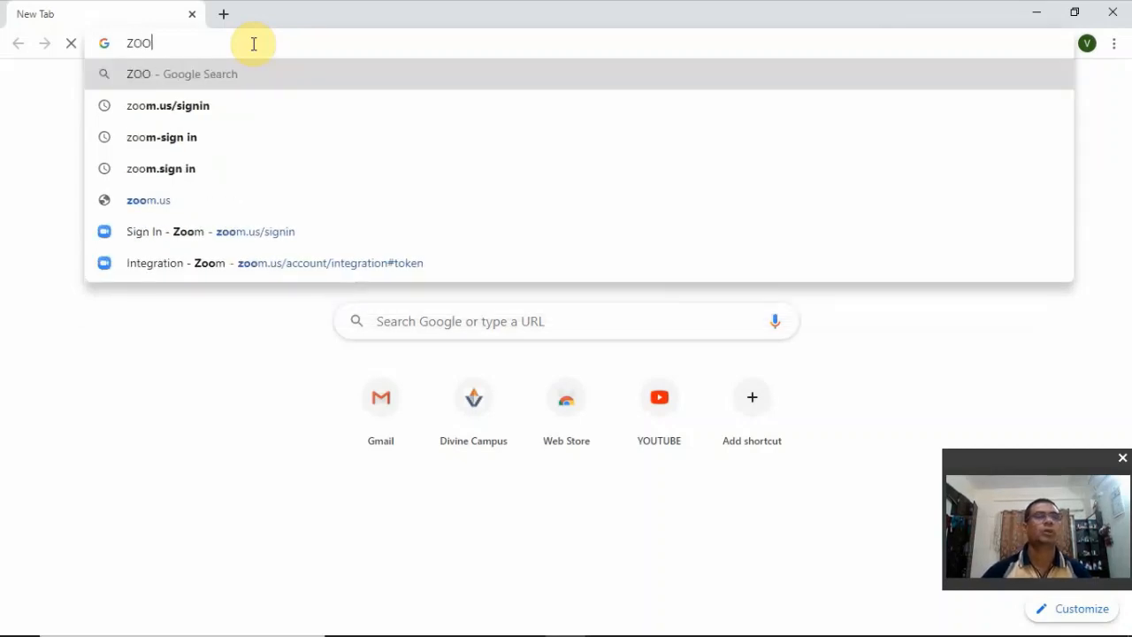
left_click(209, 111)
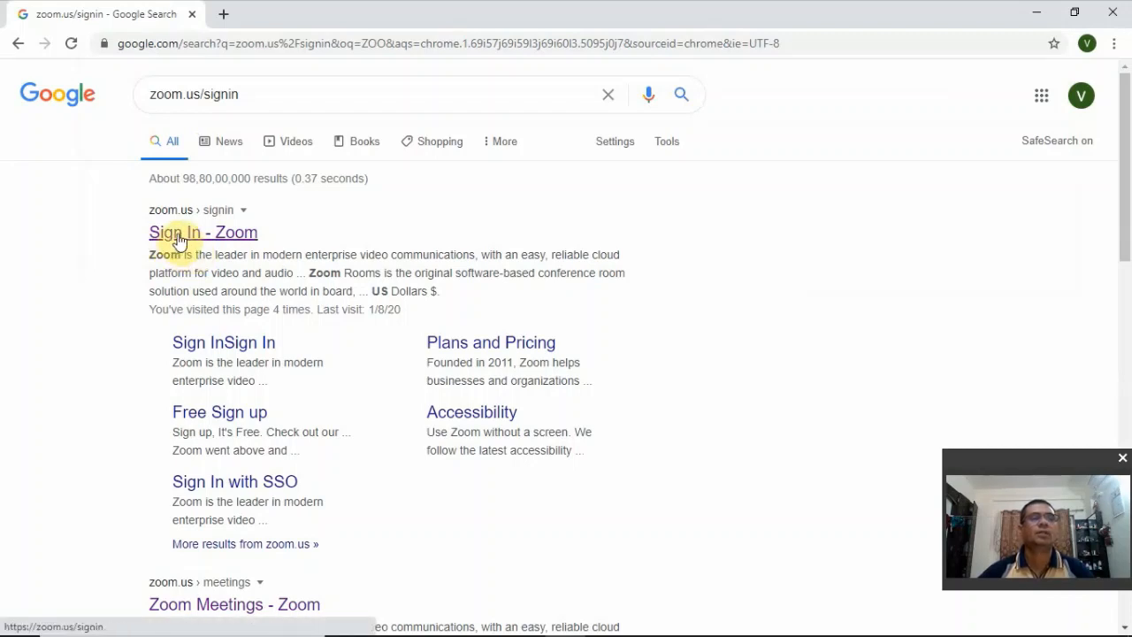
left_click(179, 237)
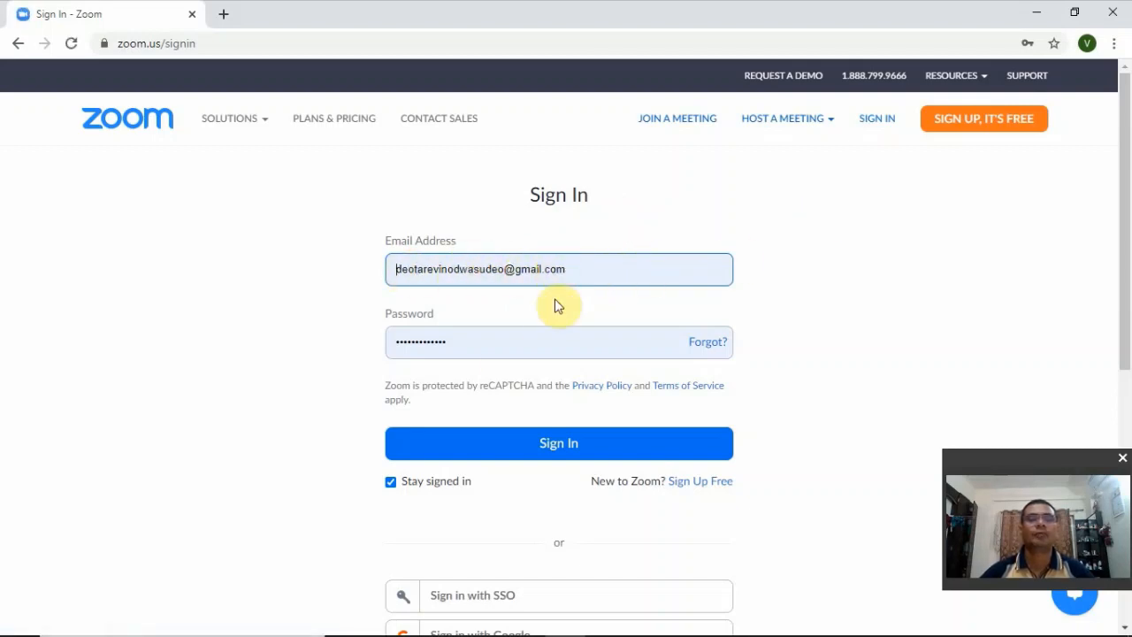
left_click(556, 452)
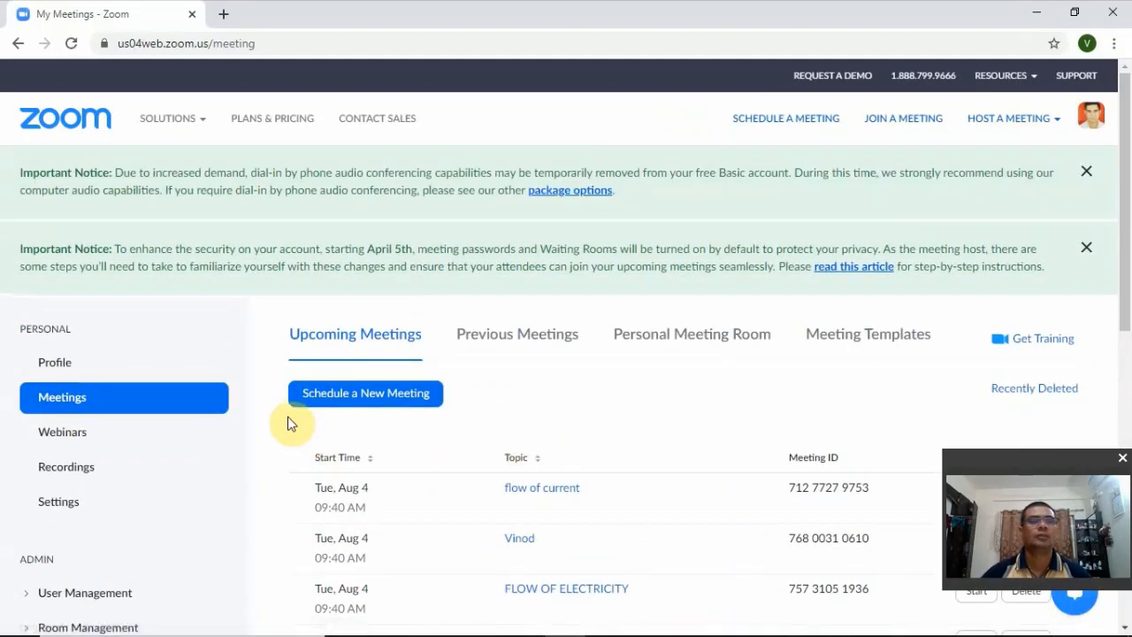
- Open the Integration page from the Advanced admin settings of the Zoom account
scroll(274, 429, "down", 3)
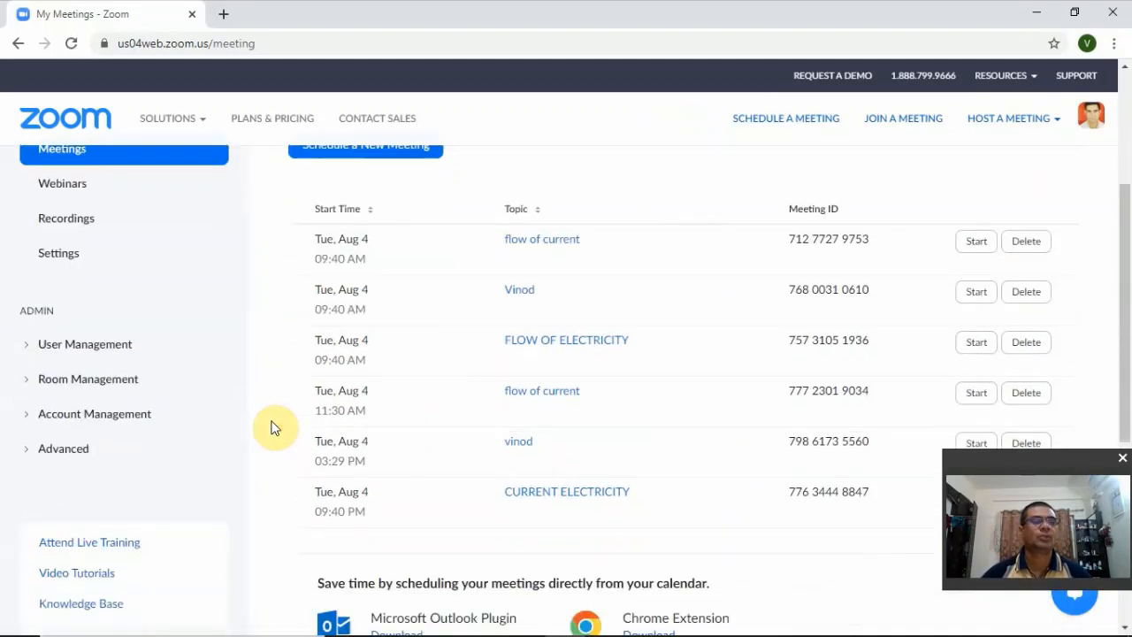
left_click(62, 451)
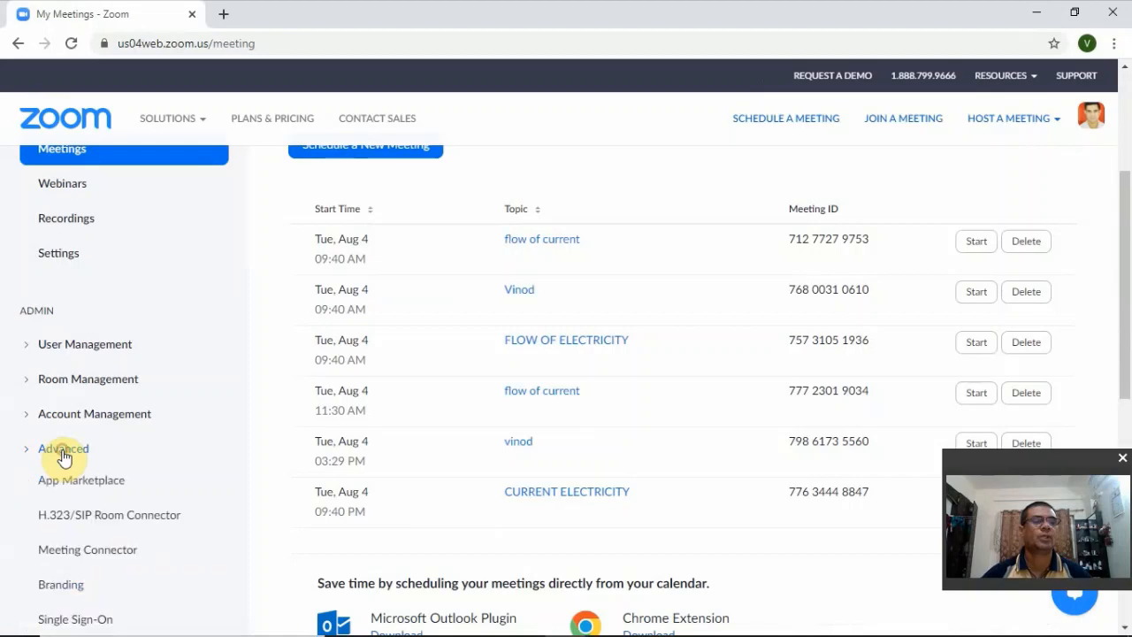
scroll(112, 456, "down", 2)
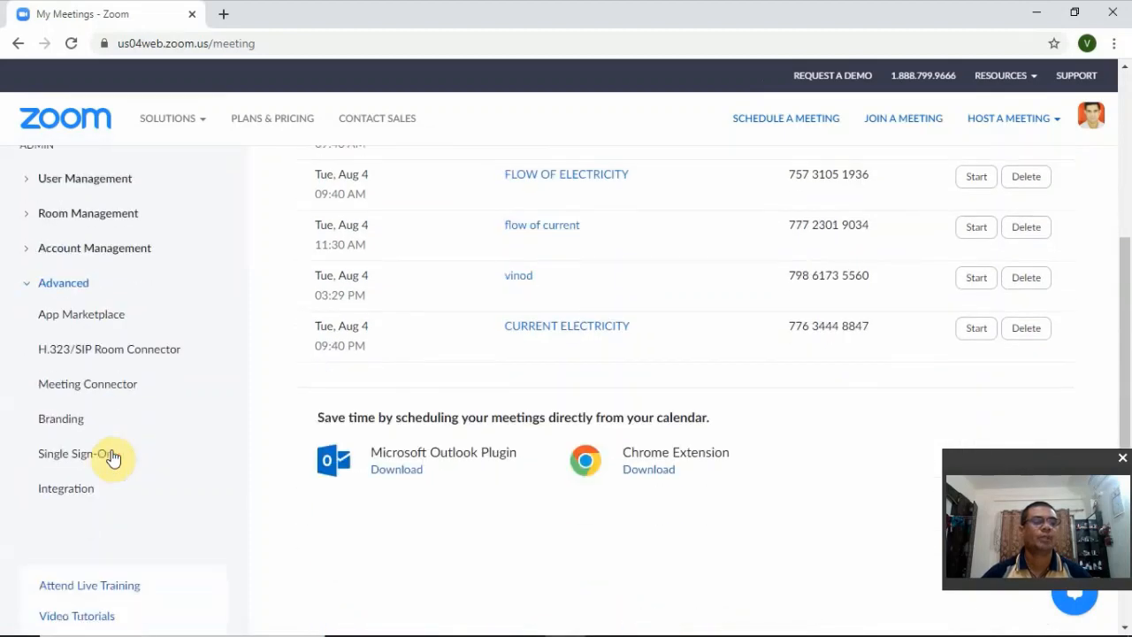
left_click(71, 495)
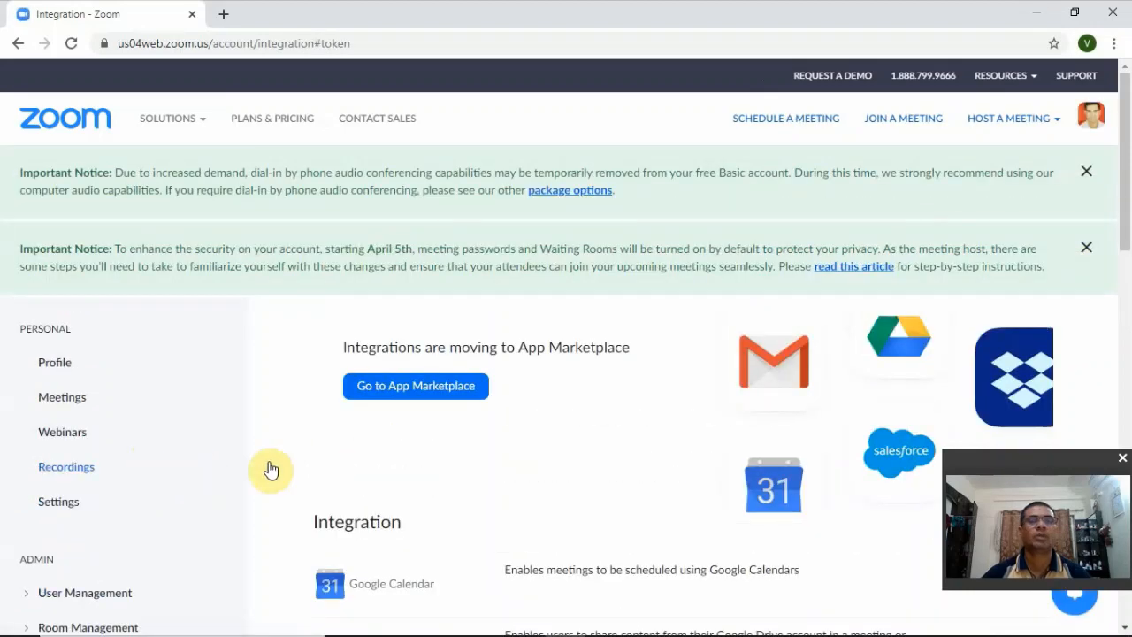
- Go to the App Marketplace, choose to build an app and view the account's existing JWT credentials
left_click(409, 396)
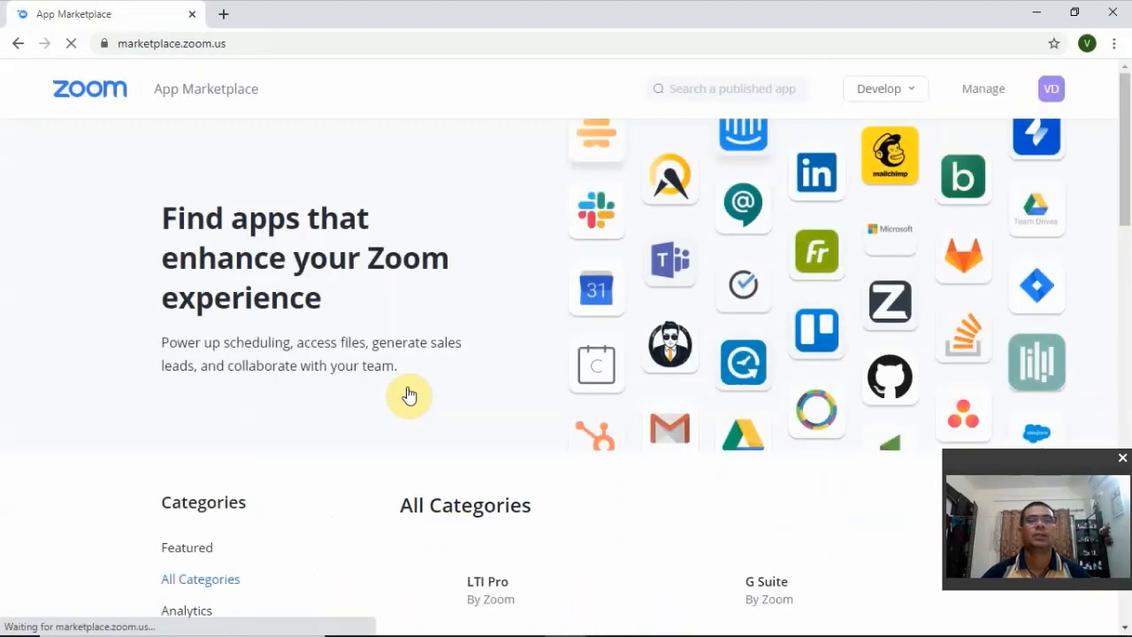
left_click(911, 93)
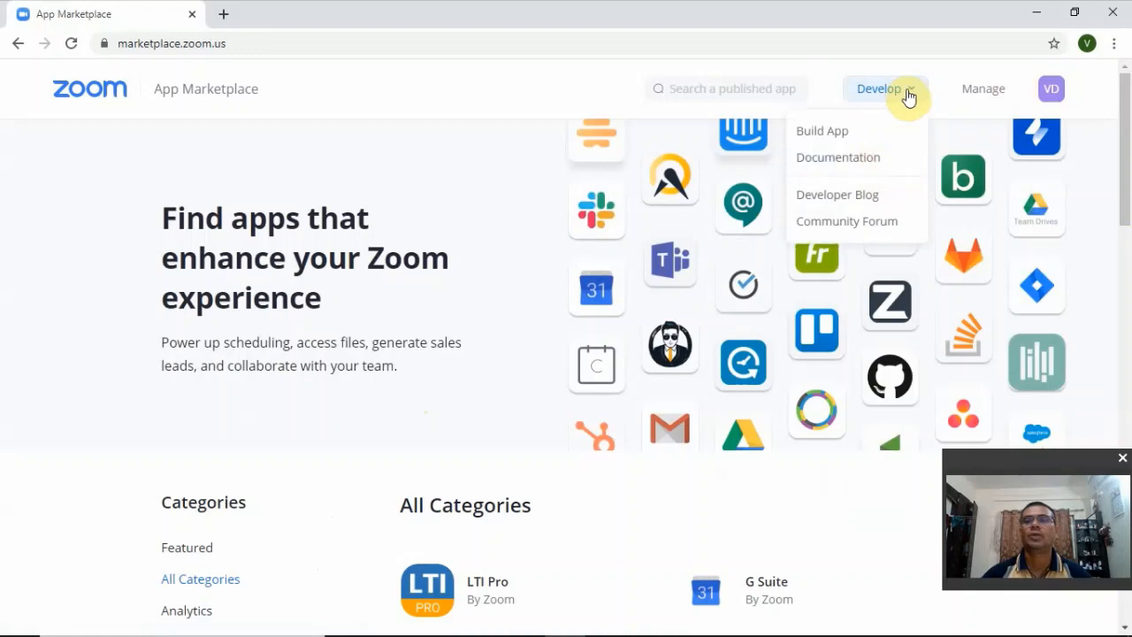
left_click(831, 140)
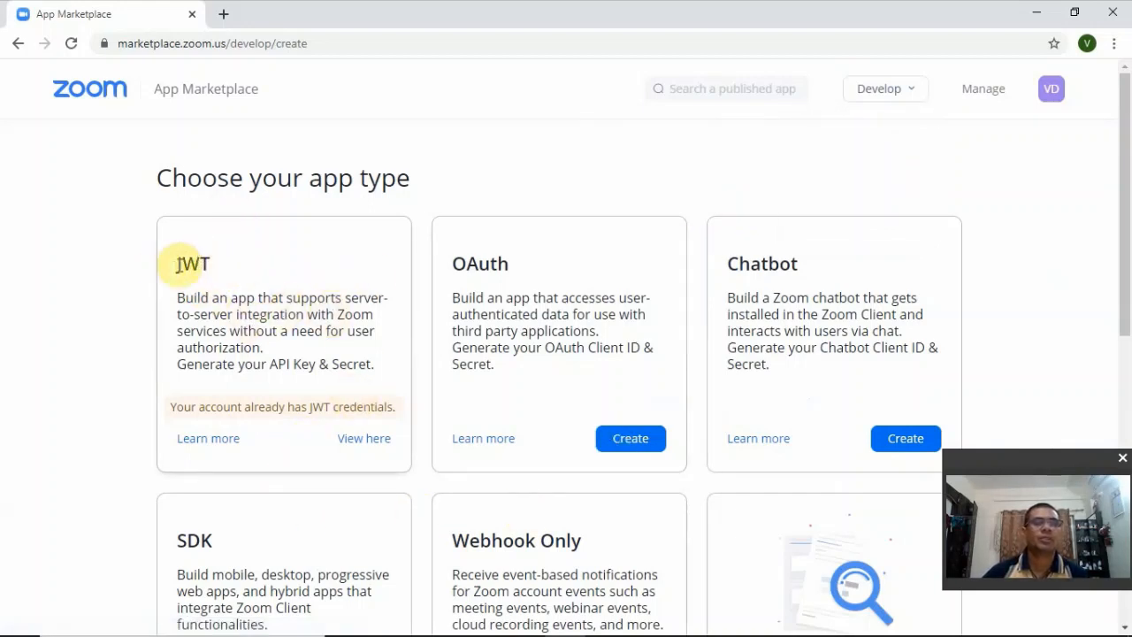
left_click(372, 439)
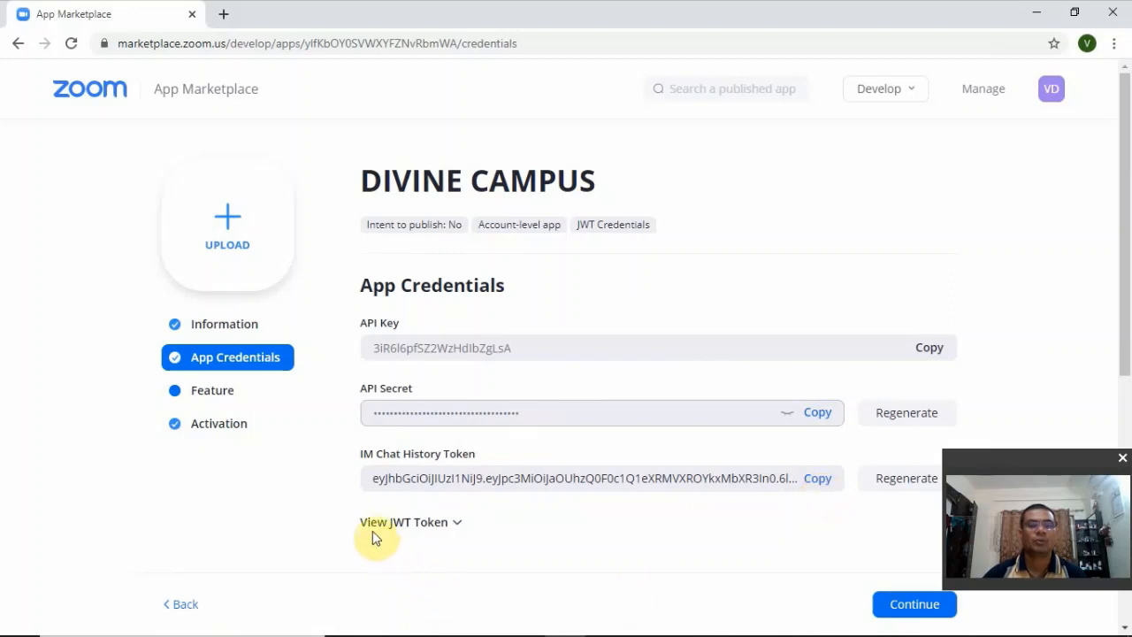
- Show the JWT token, set its expiration time to 1 week and copy the newly generated token
left_click(456, 528)
scroll(500, 526, "down", 2)
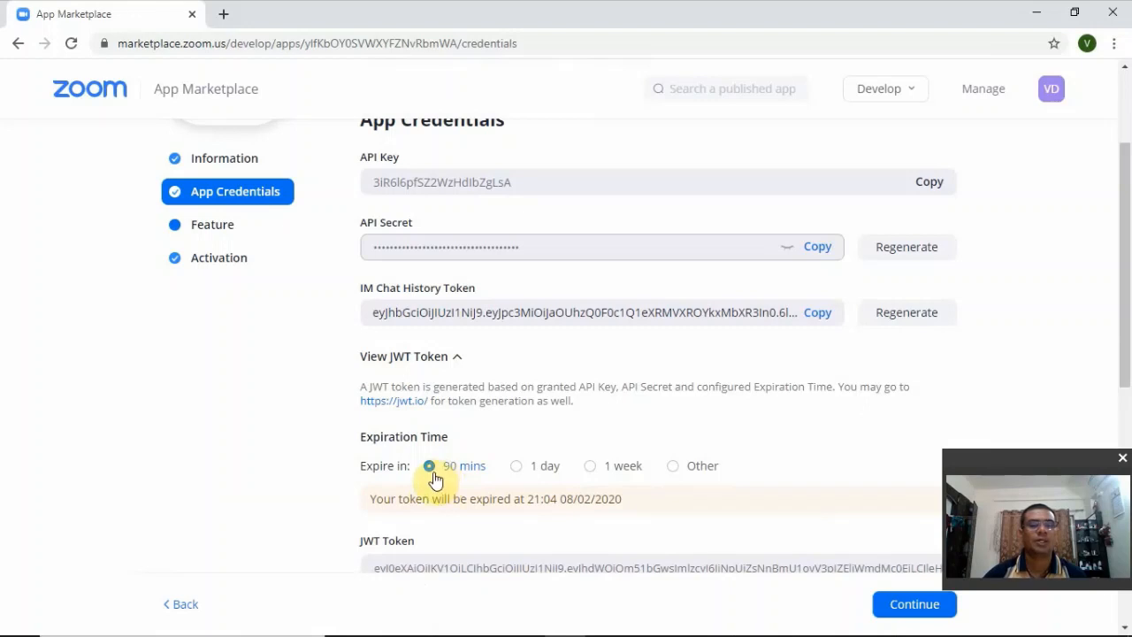
left_click(590, 468)
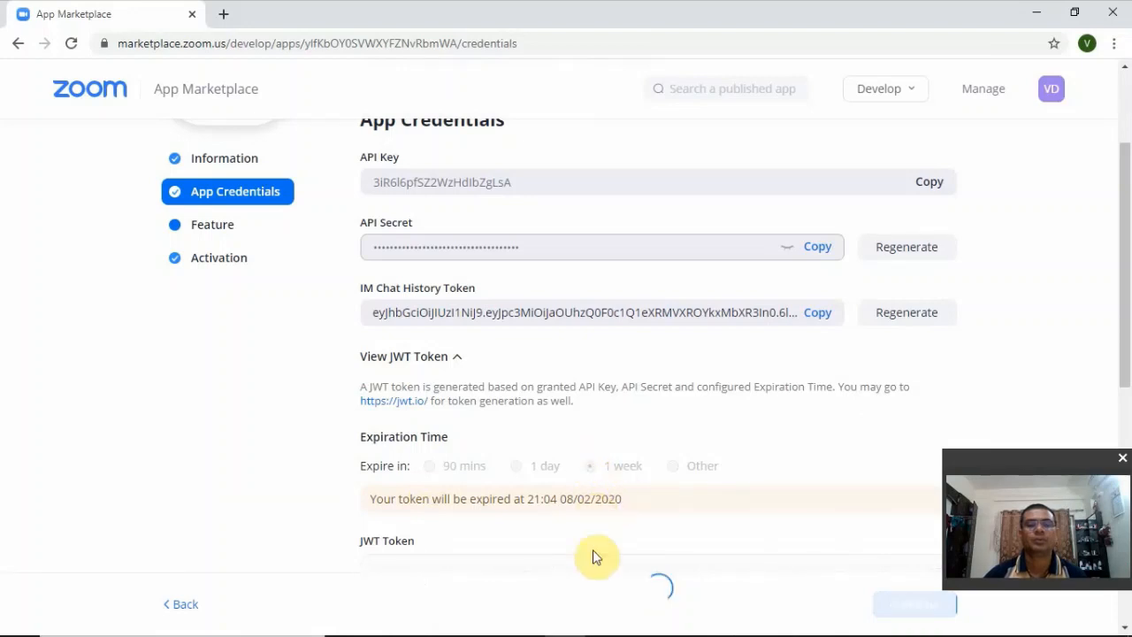
scroll(657, 482, "down", 1)
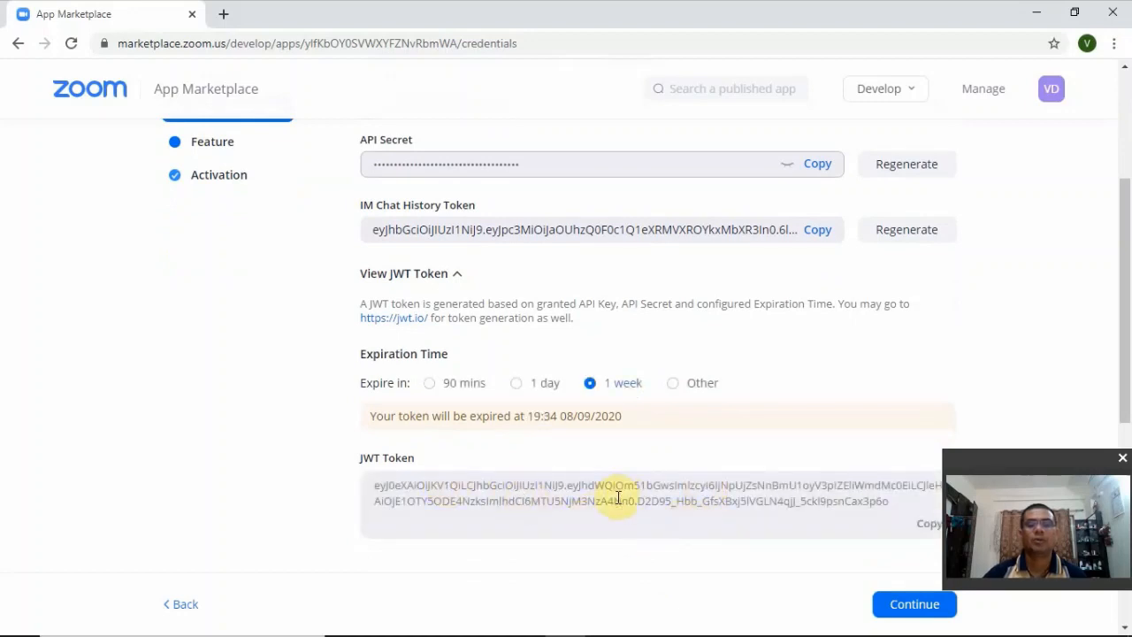
left_click(1086, 455)
left_click_drag(1088, 456, 1072, 459)
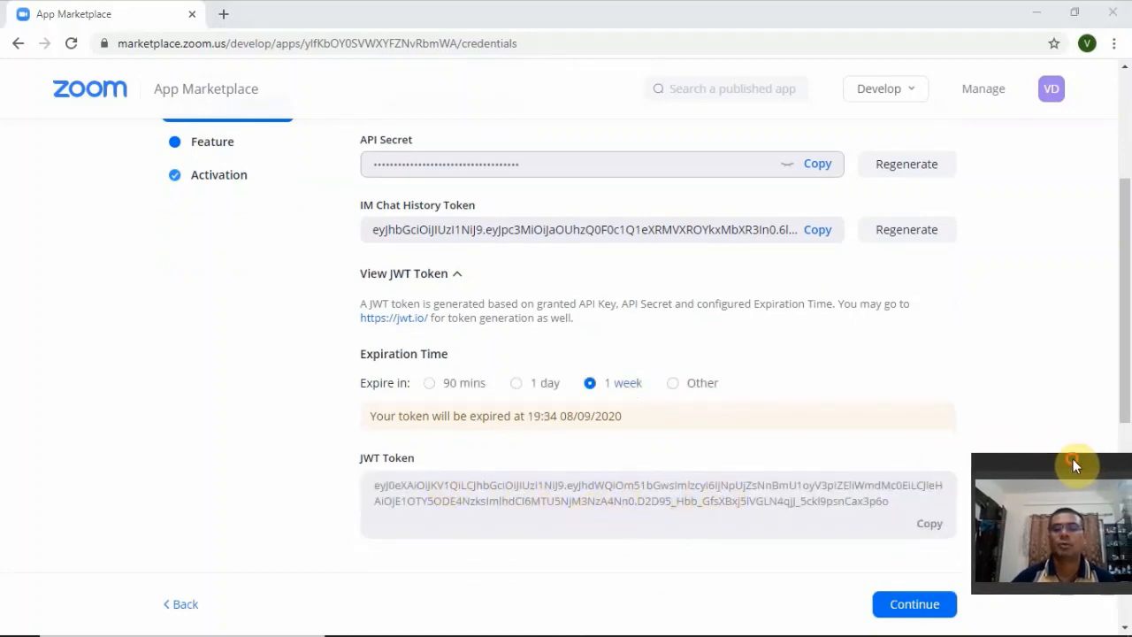
left_click(930, 527)
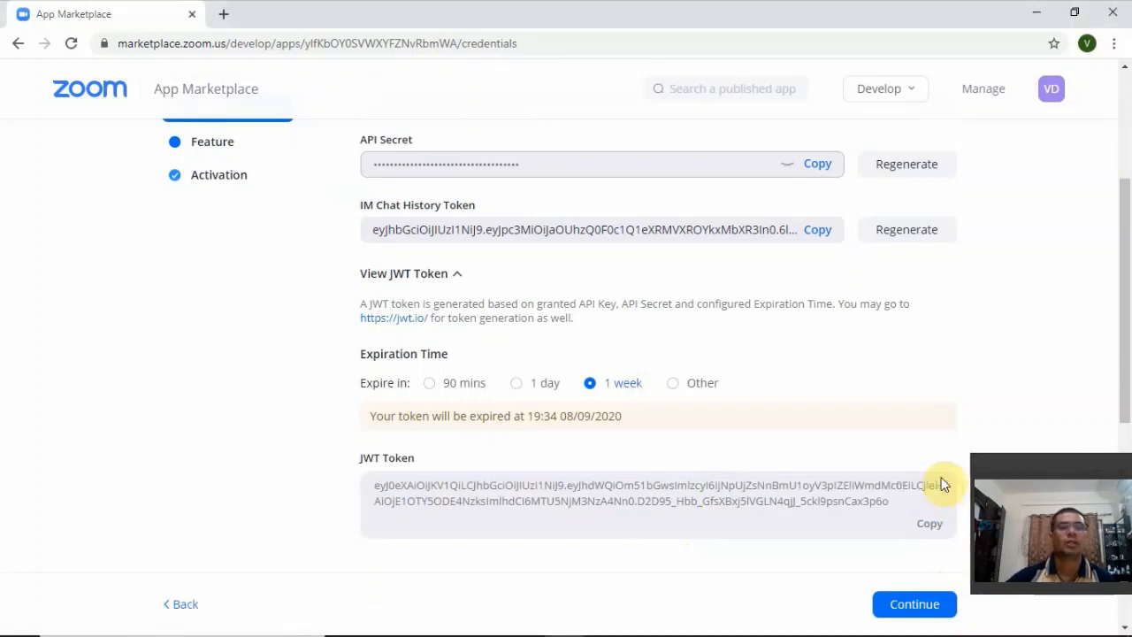
- Open Divine Campus in a new browser tab and log in to St Jude Secondary School in a maximized window
left_click(224, 18)
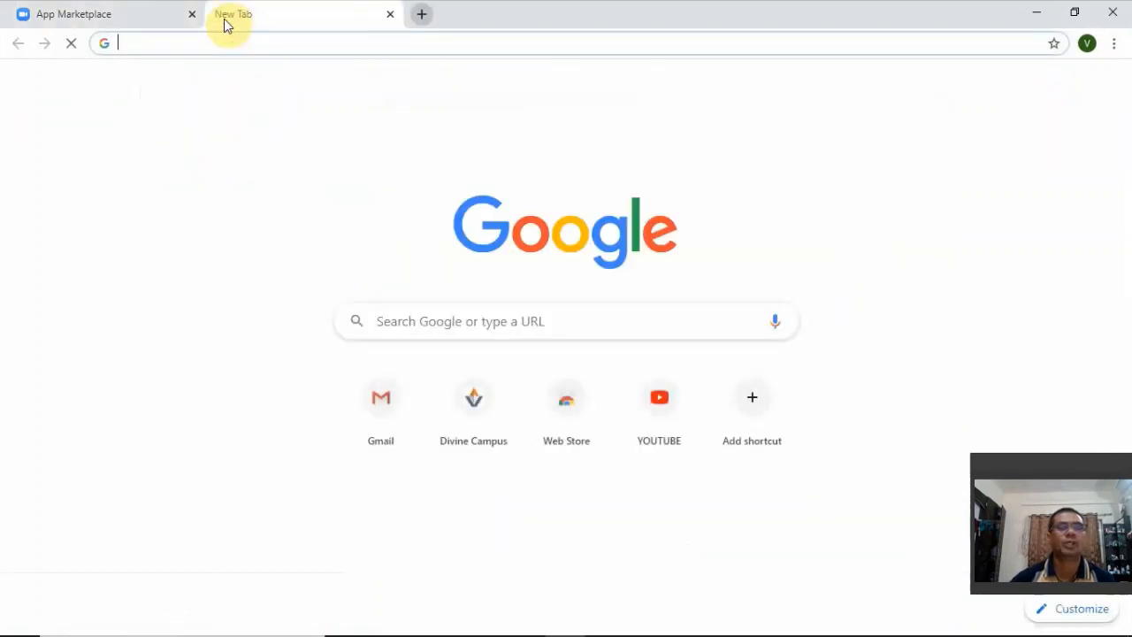
left_click(472, 408)
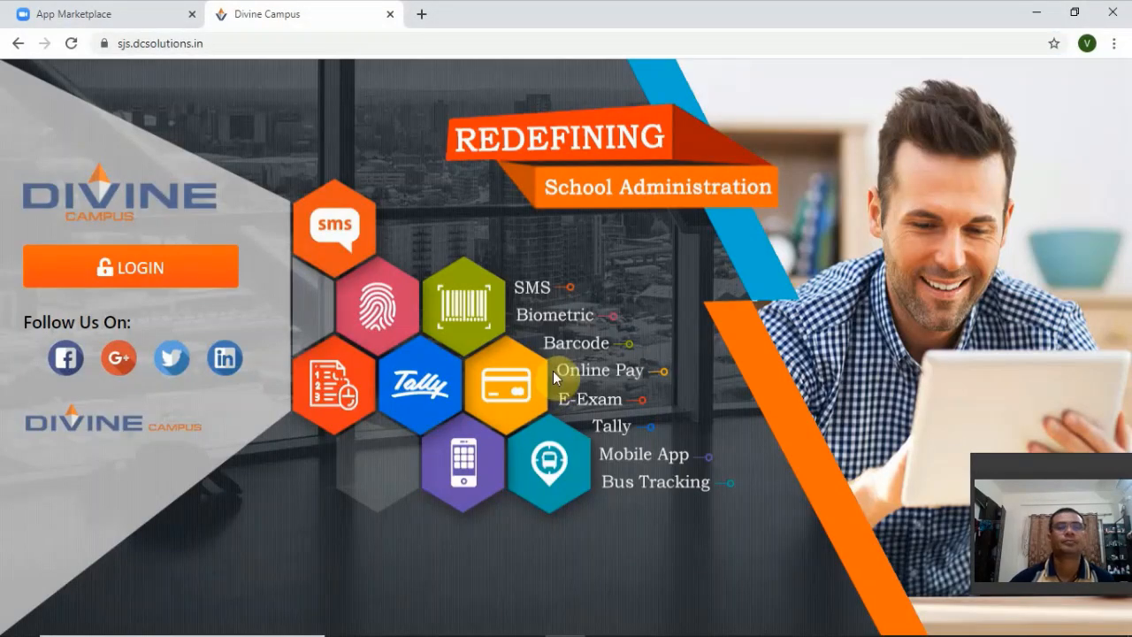
left_click(129, 269)
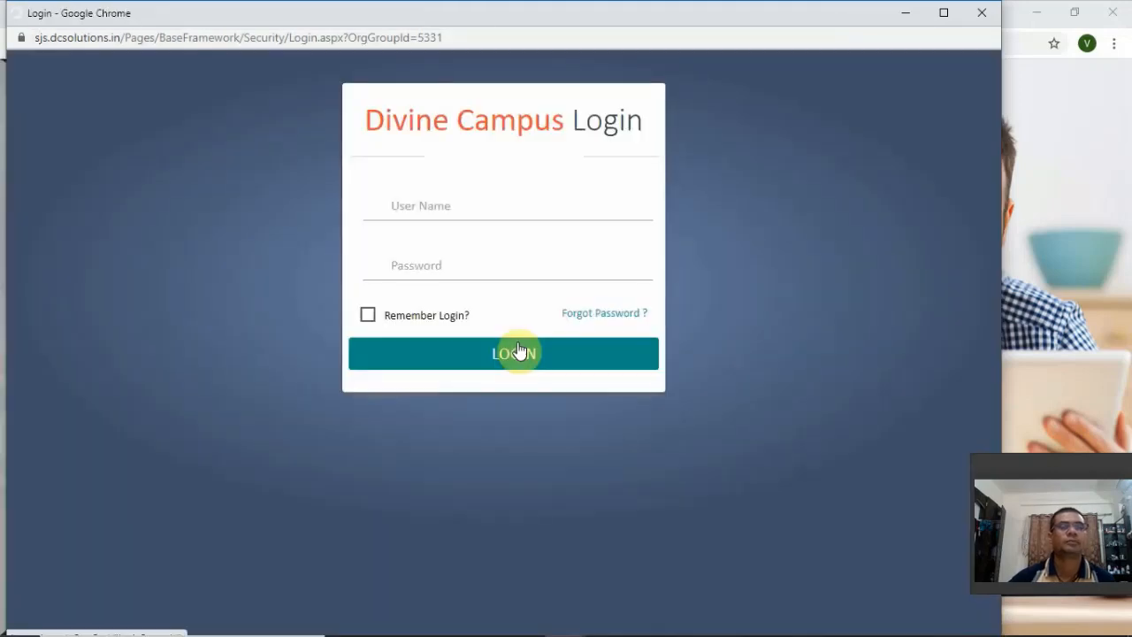
left_click(586, 205)
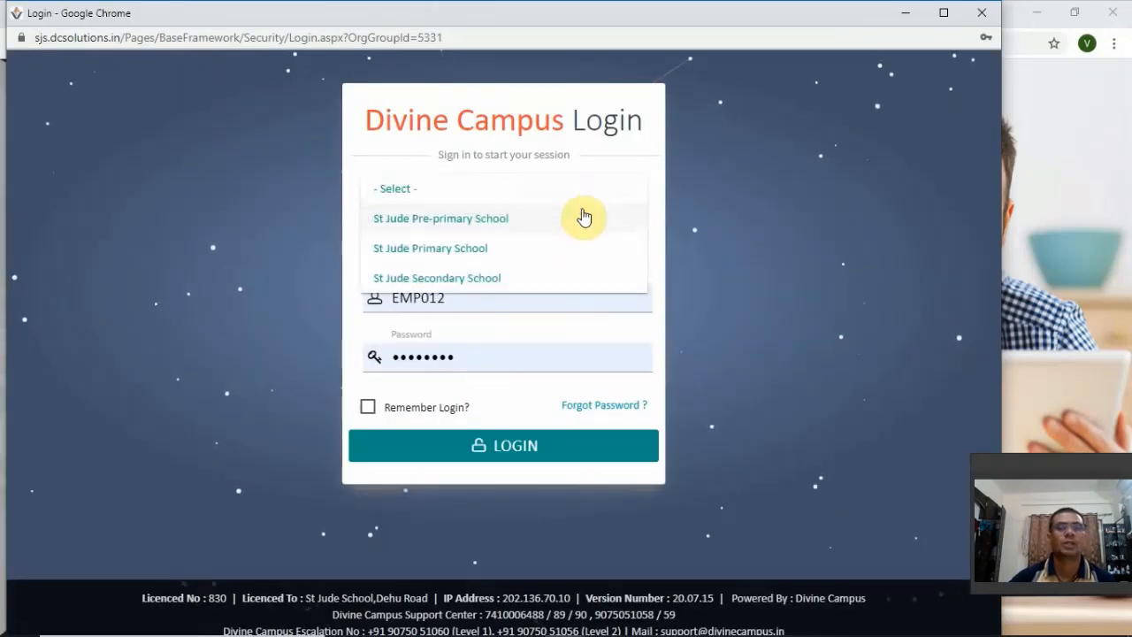
left_click(562, 279)
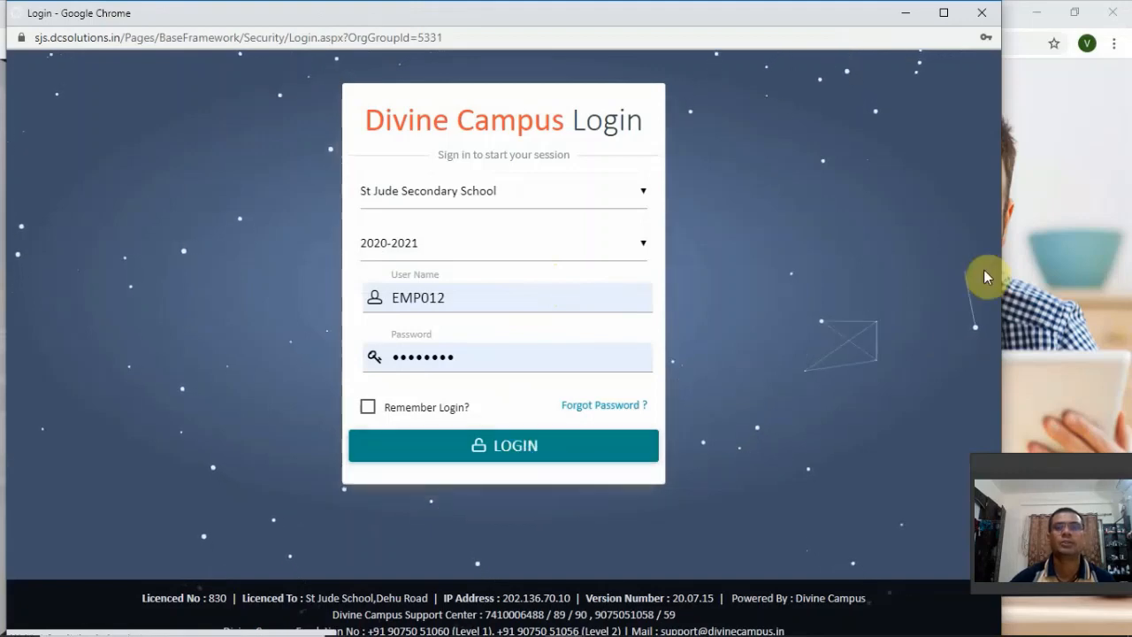
left_click(943, 20)
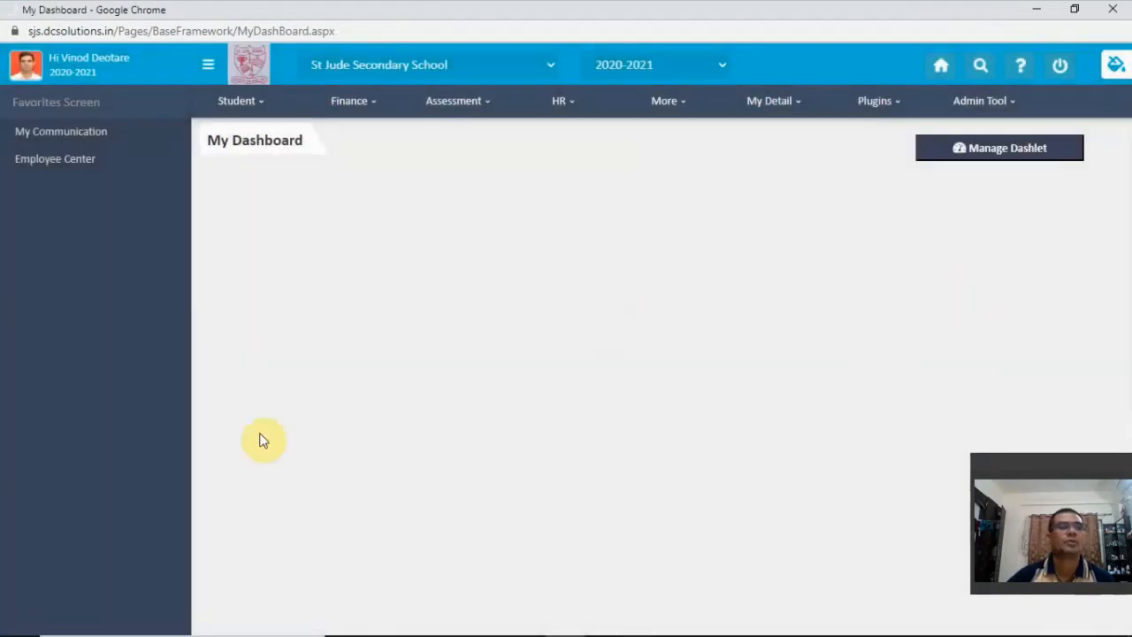
- Go to the Online Learning module and open the Meeting Account Master
mouse_move(684, 103)
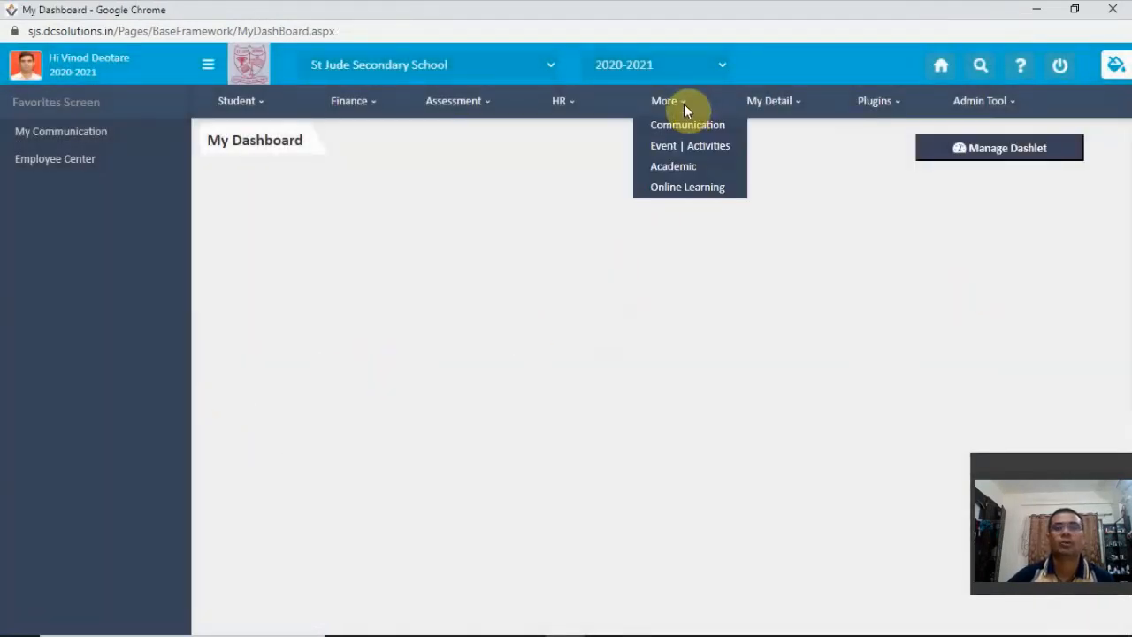
left_click(691, 196)
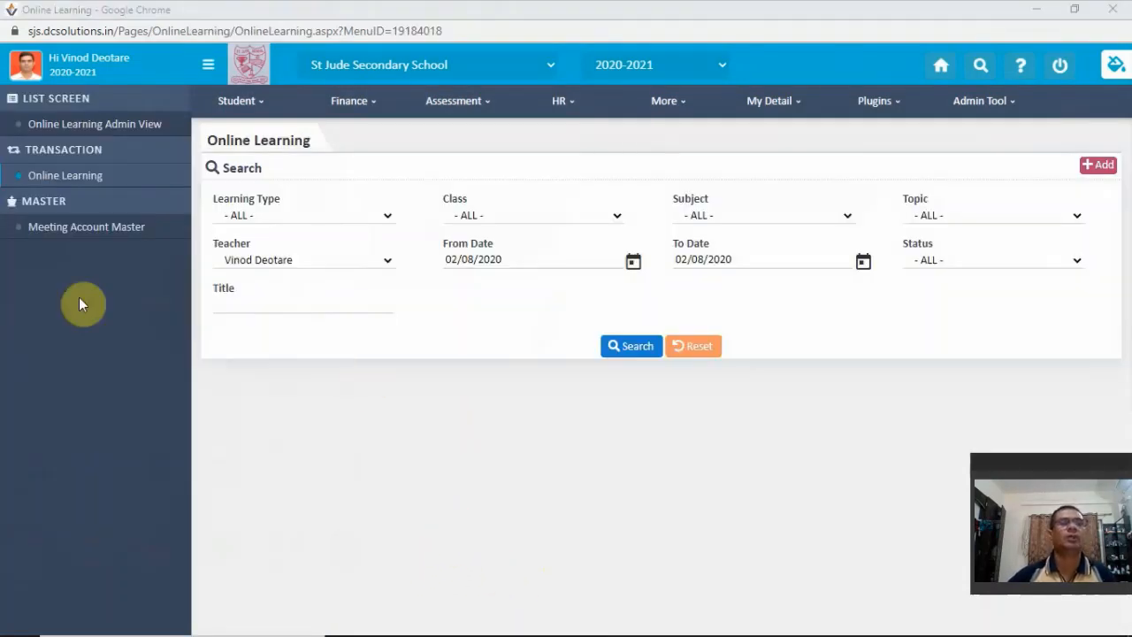
mouse_move(656, 115)
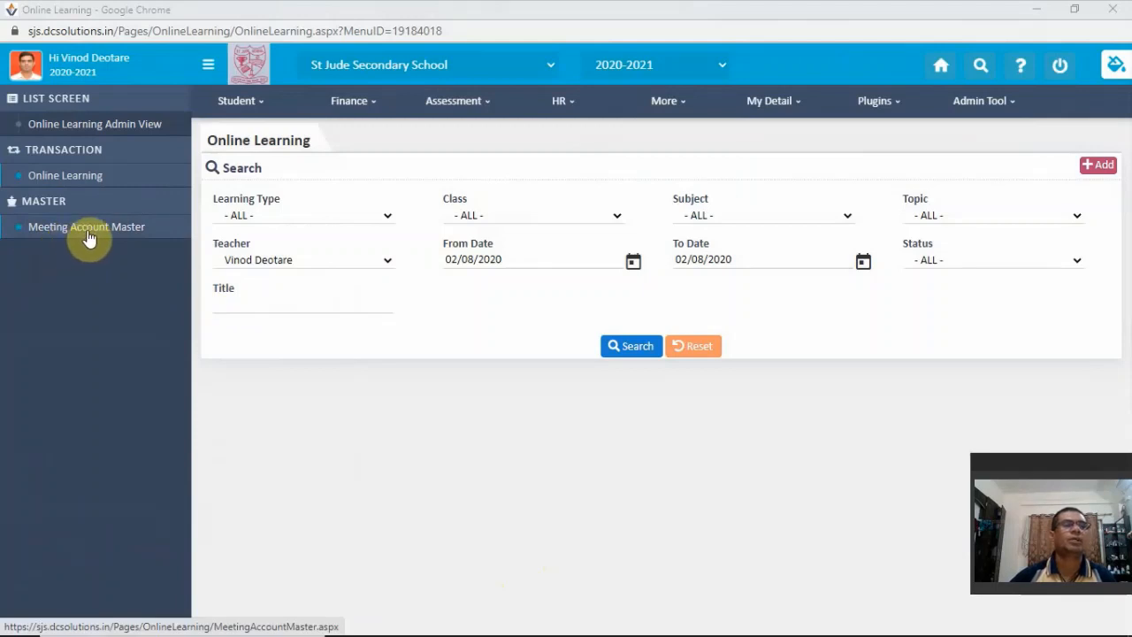
left_click(89, 235)
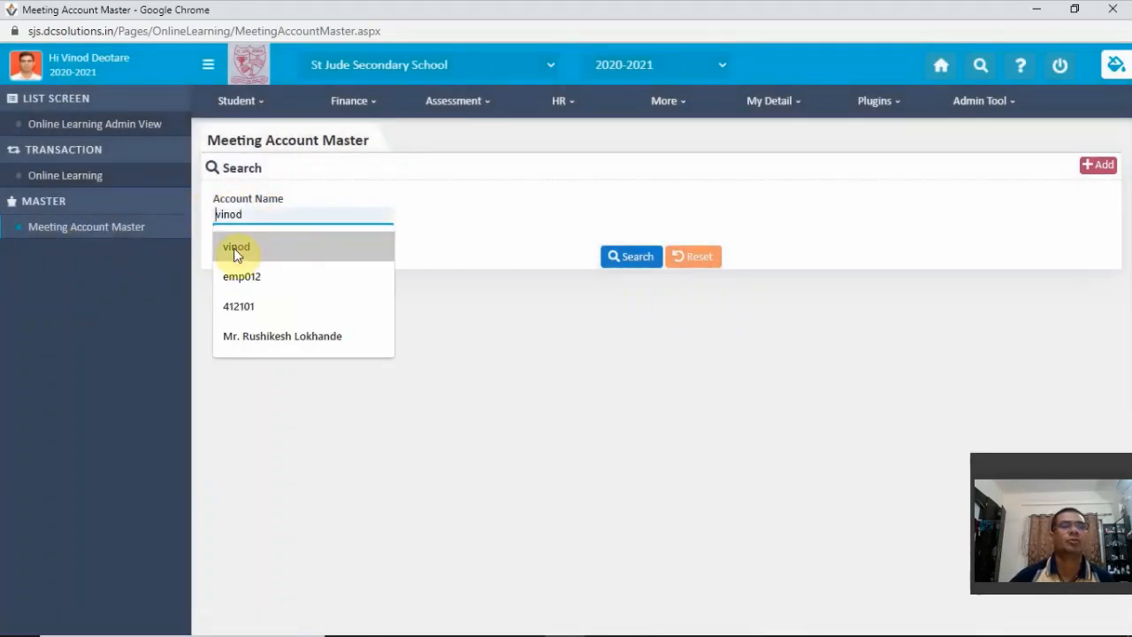
- Search the meeting accounts by the teacher's account name and open the matching Zoom account record
left_click(235, 249)
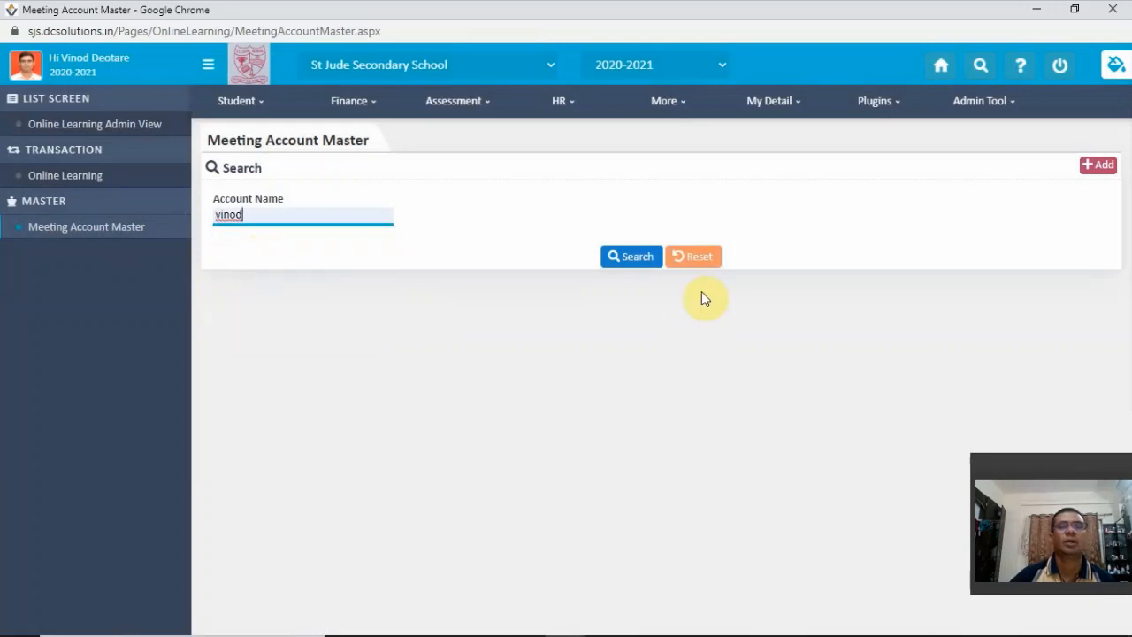
left_click(640, 258)
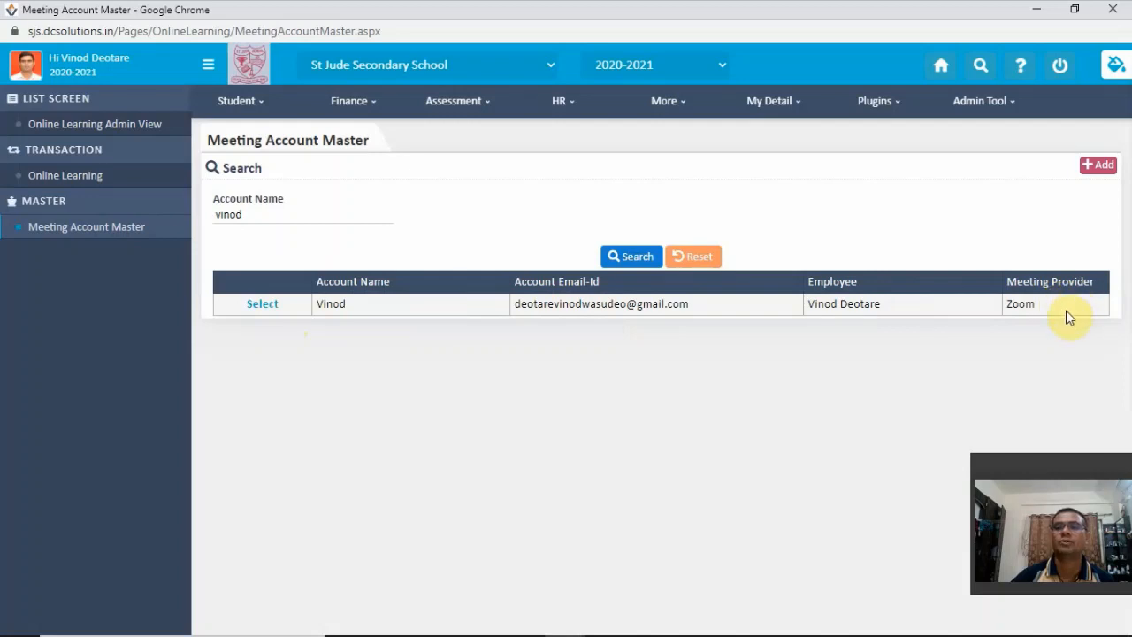
left_click(261, 309)
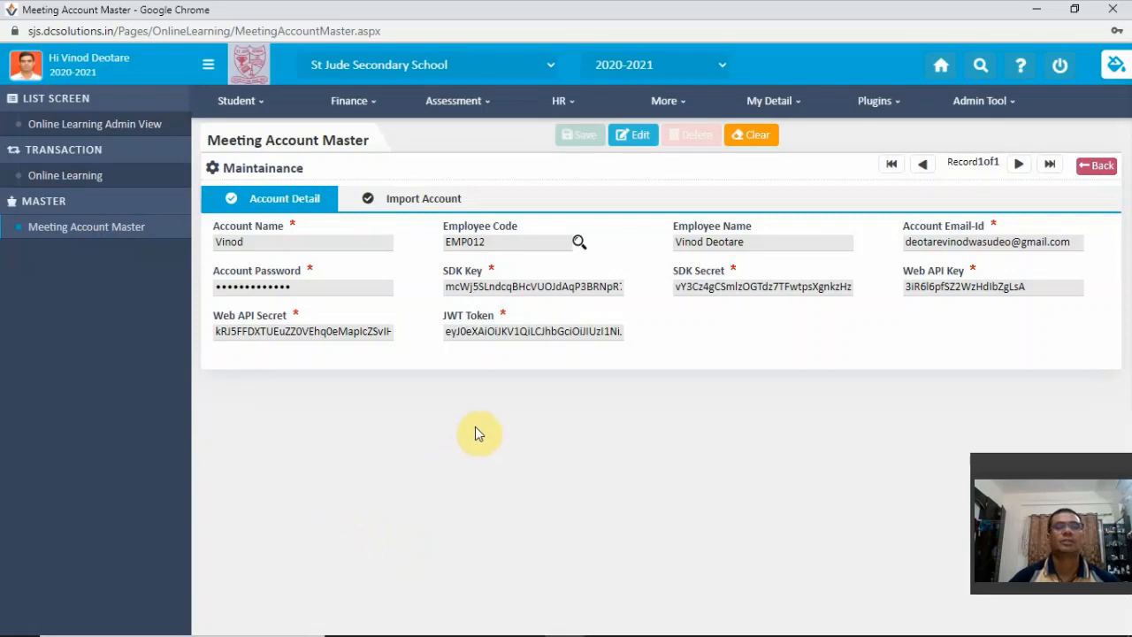
- Make the meeting account record editable and bring up the paste options for its JWT Token field
left_click(636, 140)
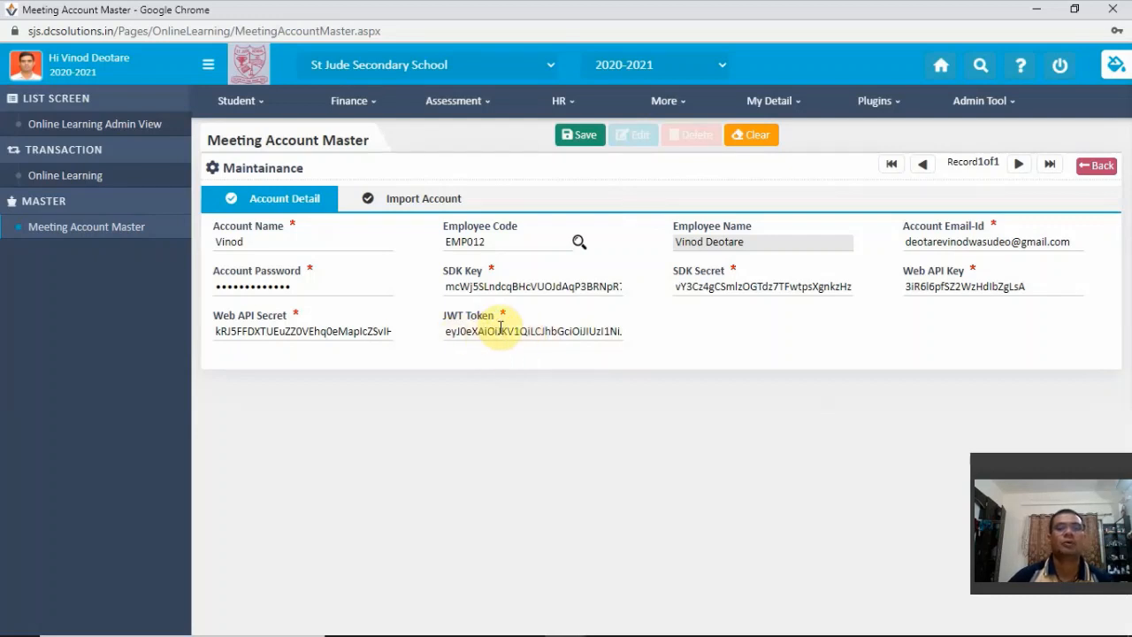
right_click(498, 331)
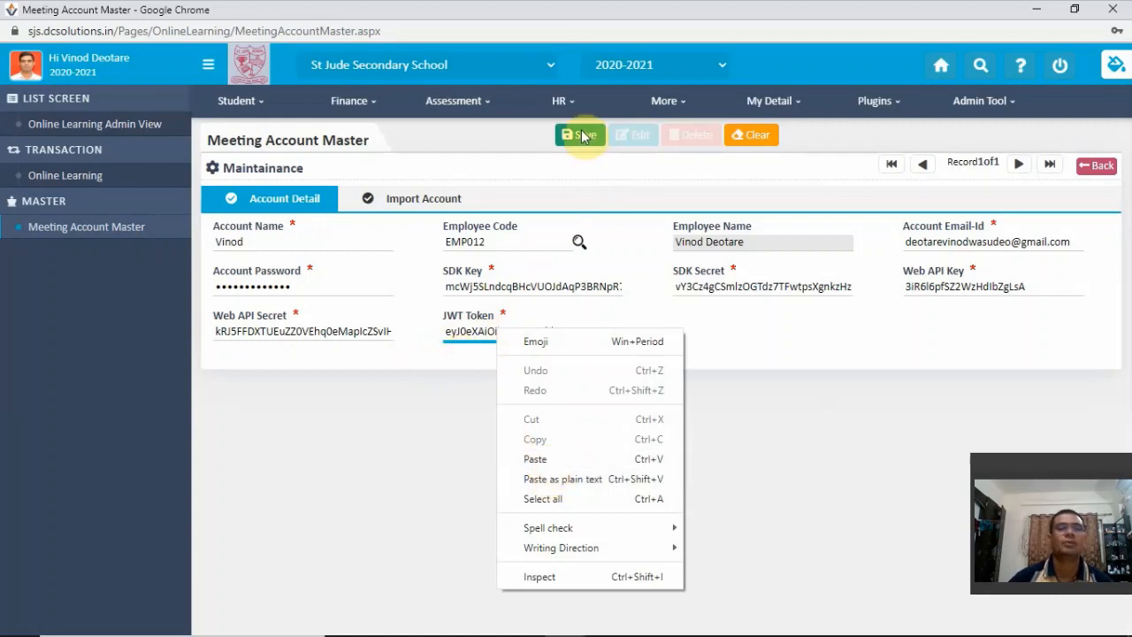
left_click(420, 488)
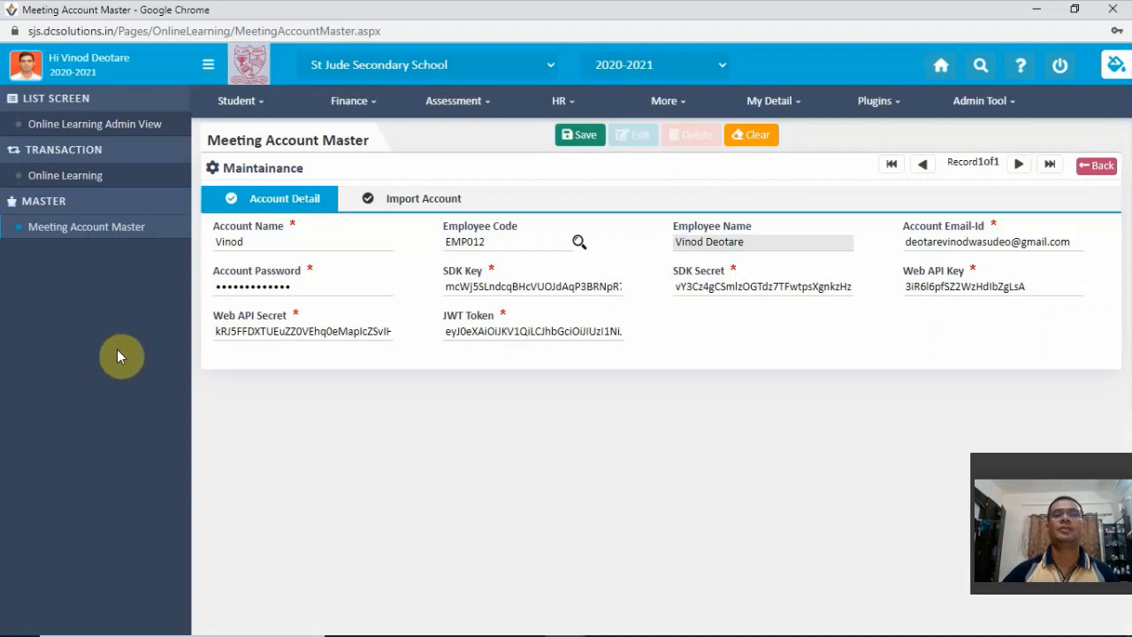
- Go to the Online Learning module and start a new online learning entry
left_click(668, 99)
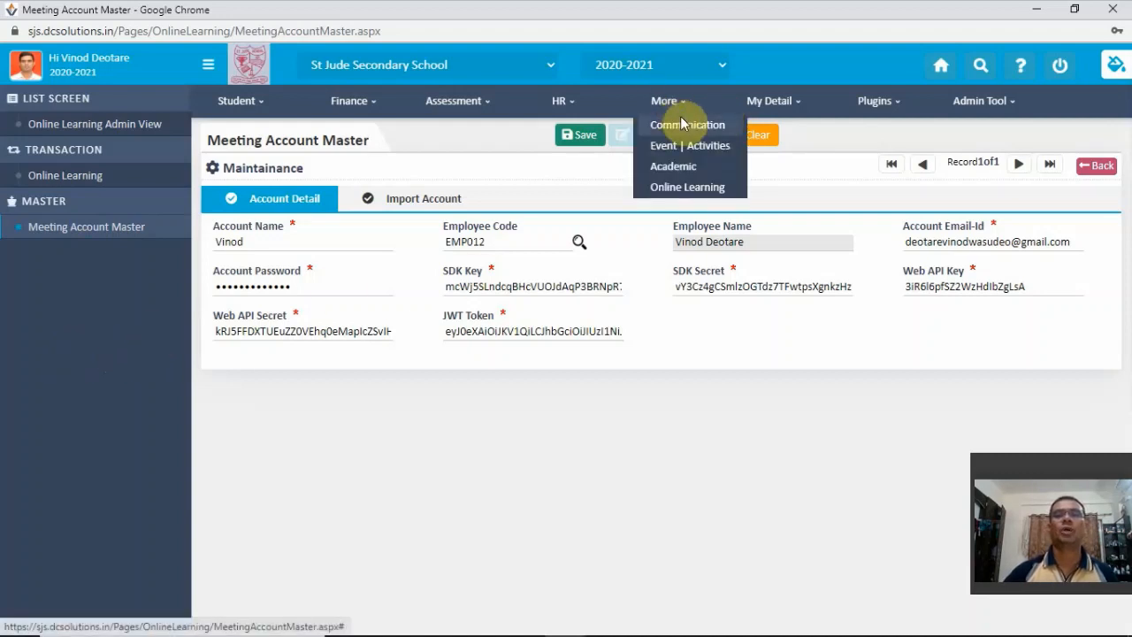
left_click(689, 190)
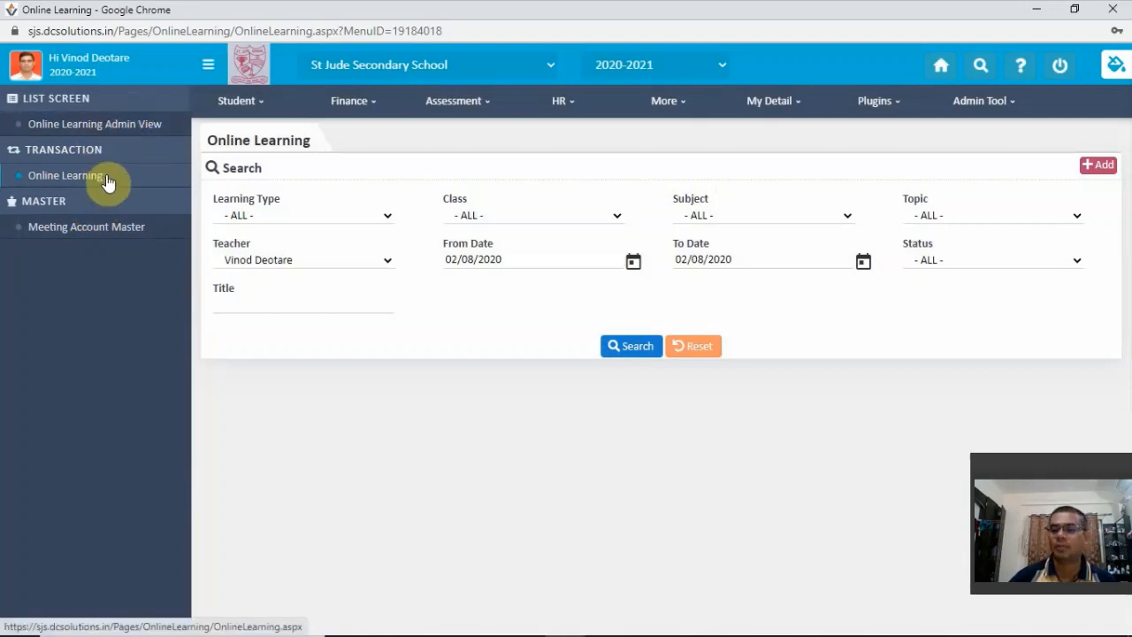
left_click(1098, 168)
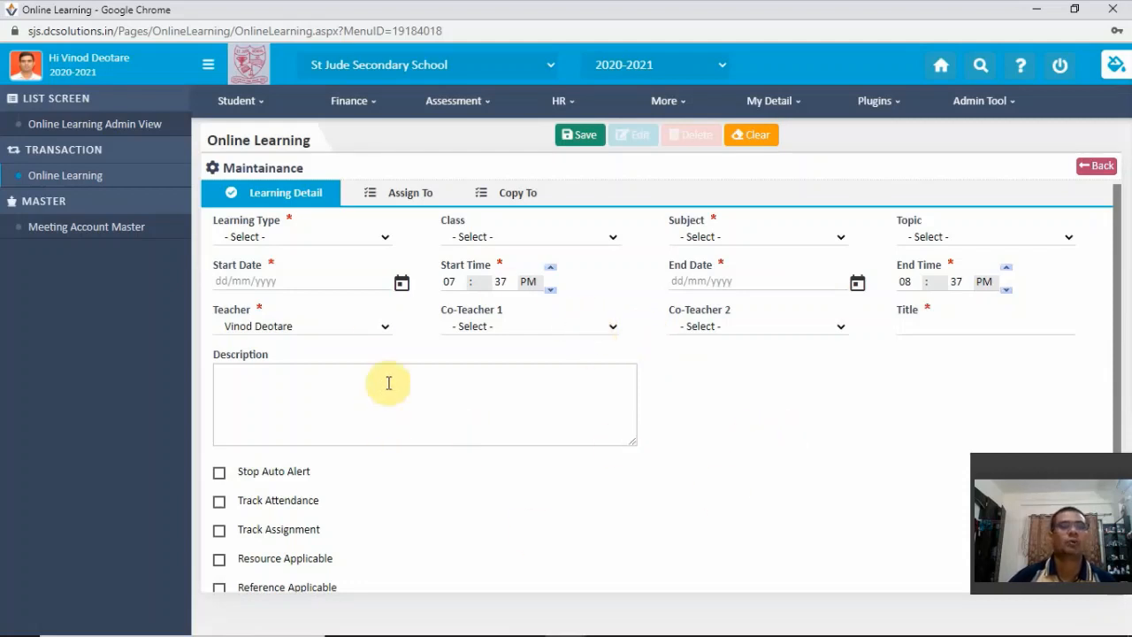
- Set the learning type to Online, class to IX, subject to Science-I and topic to CURRENT ELECTRICITY ( JULY )
left_click(385, 242)
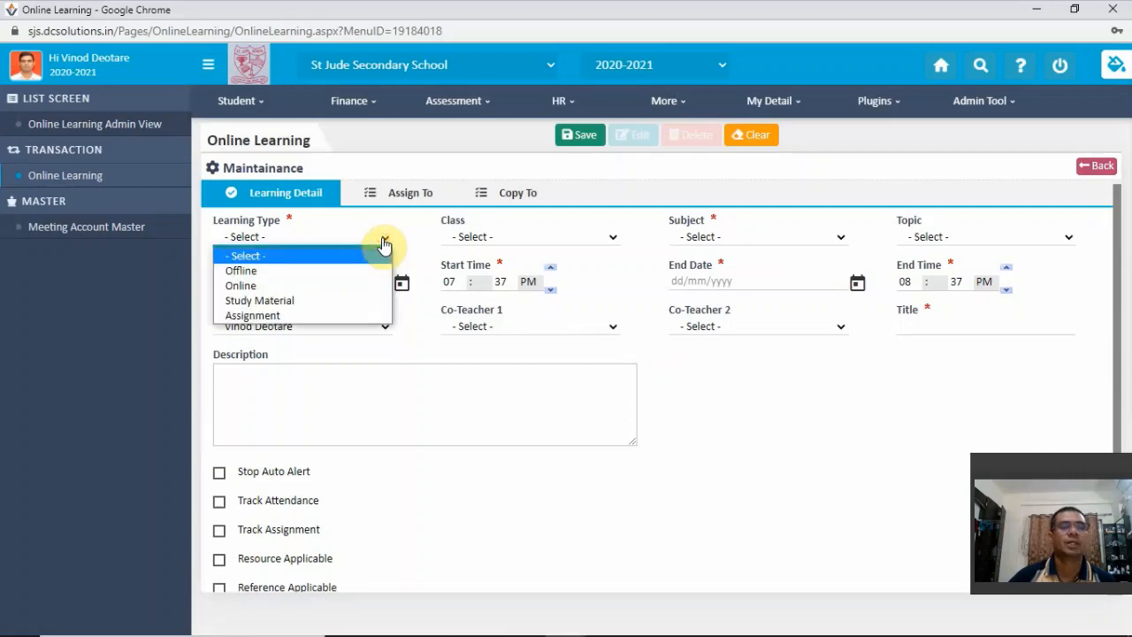
left_click(296, 288)
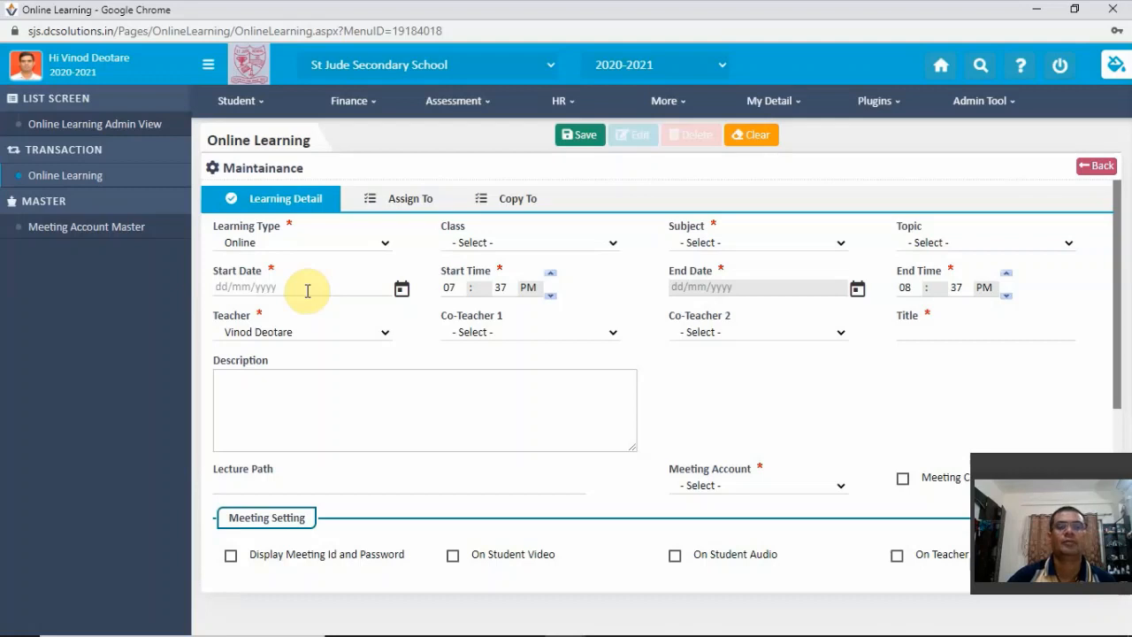
left_click(546, 245)
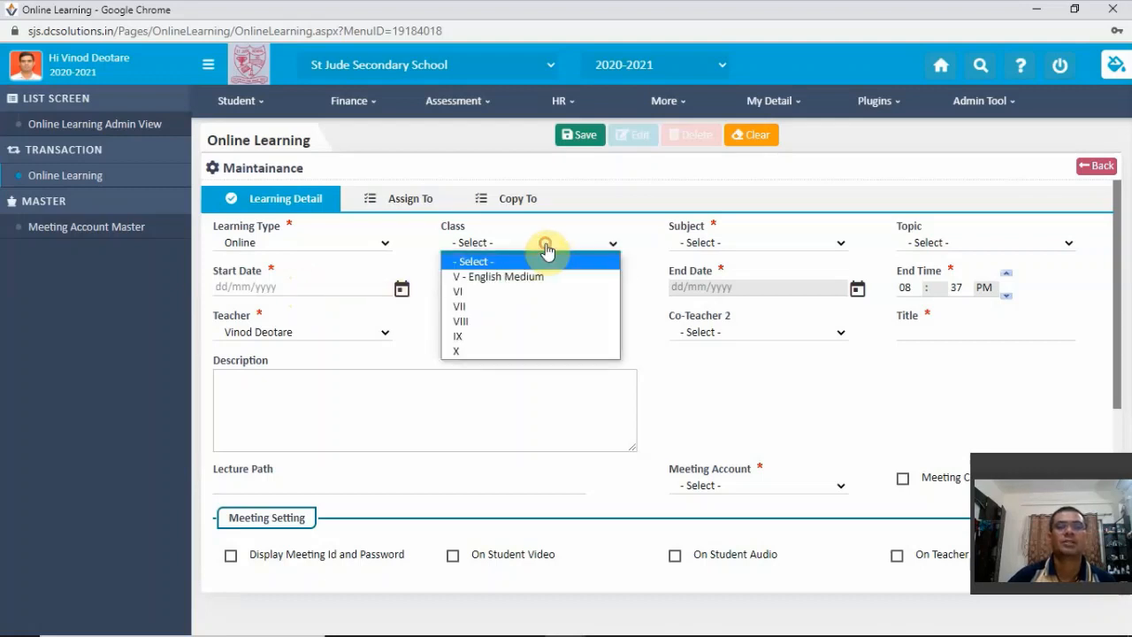
left_click(480, 341)
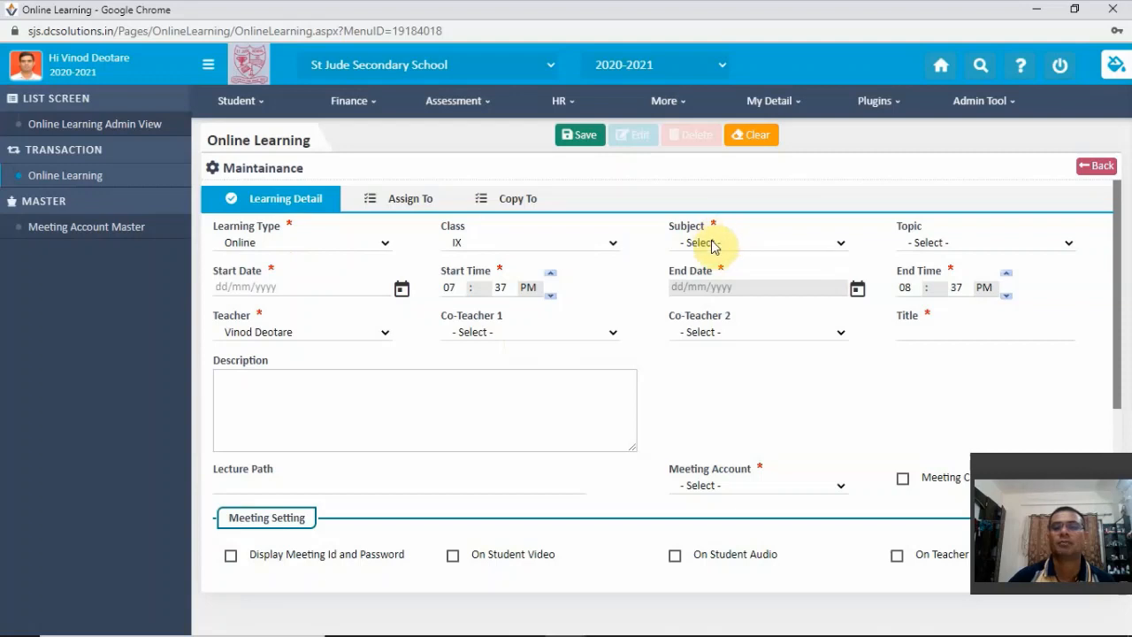
left_click(781, 248)
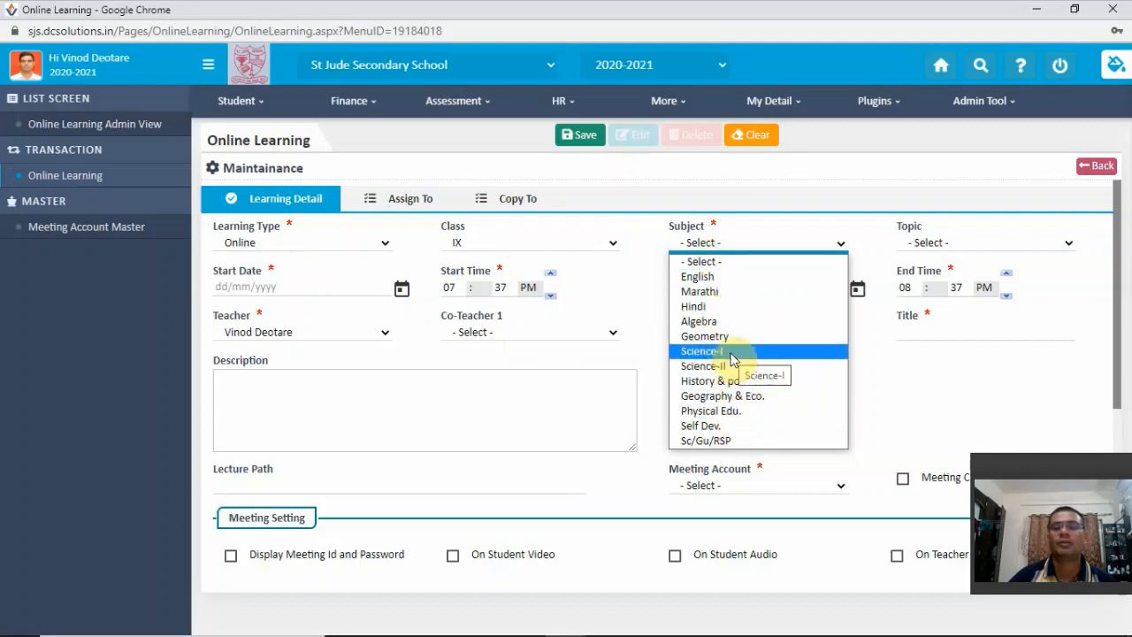
left_click(730, 352)
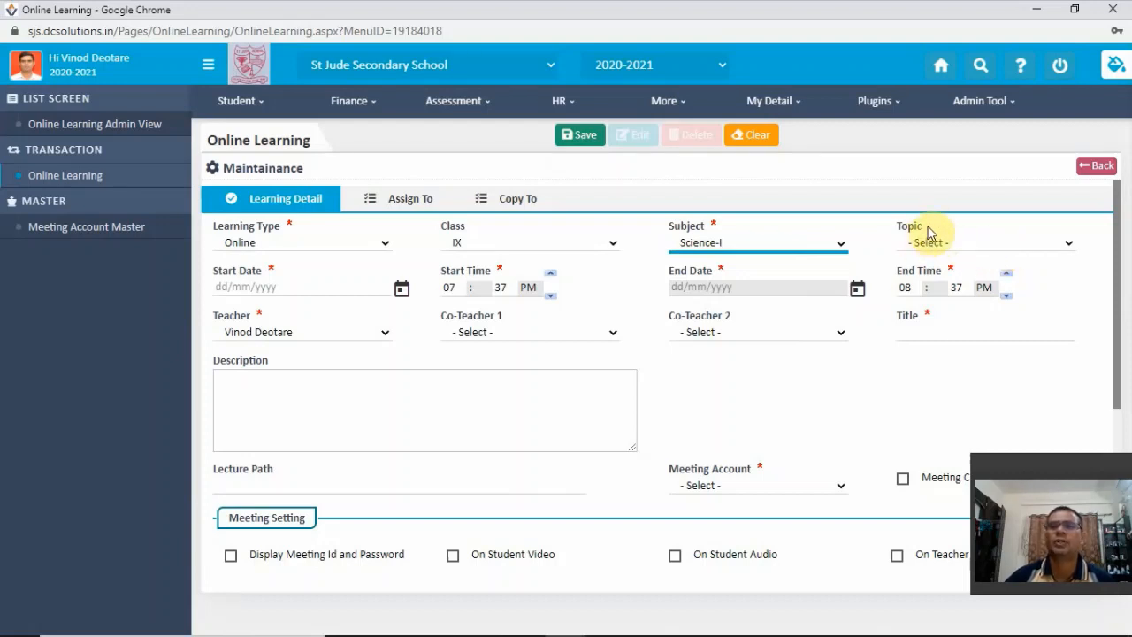
left_click(968, 244)
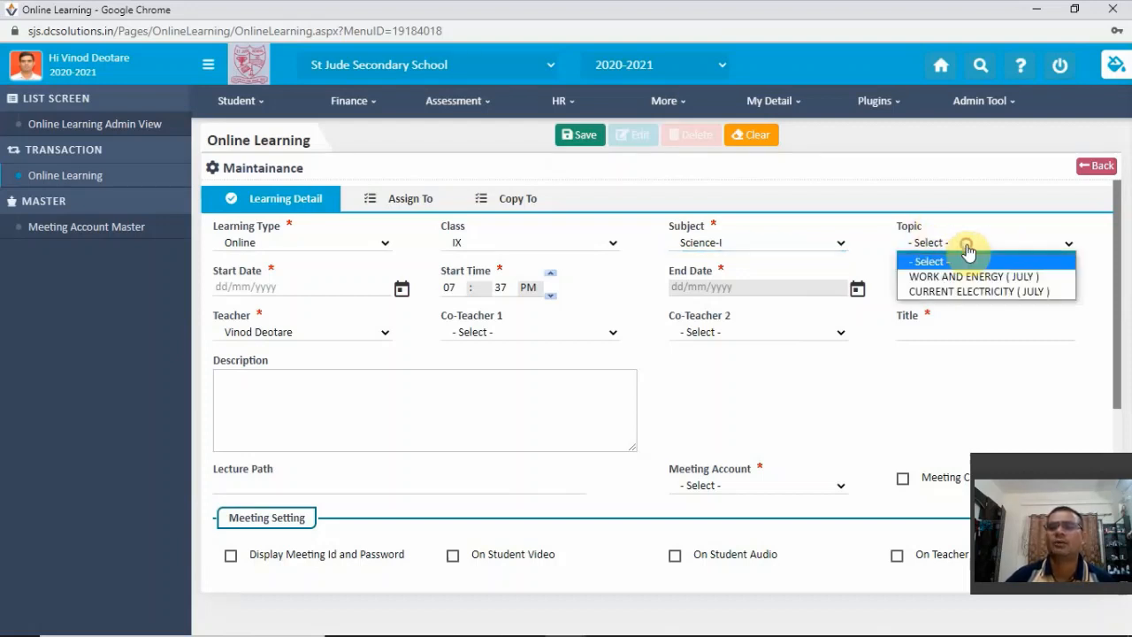
left_click(998, 293)
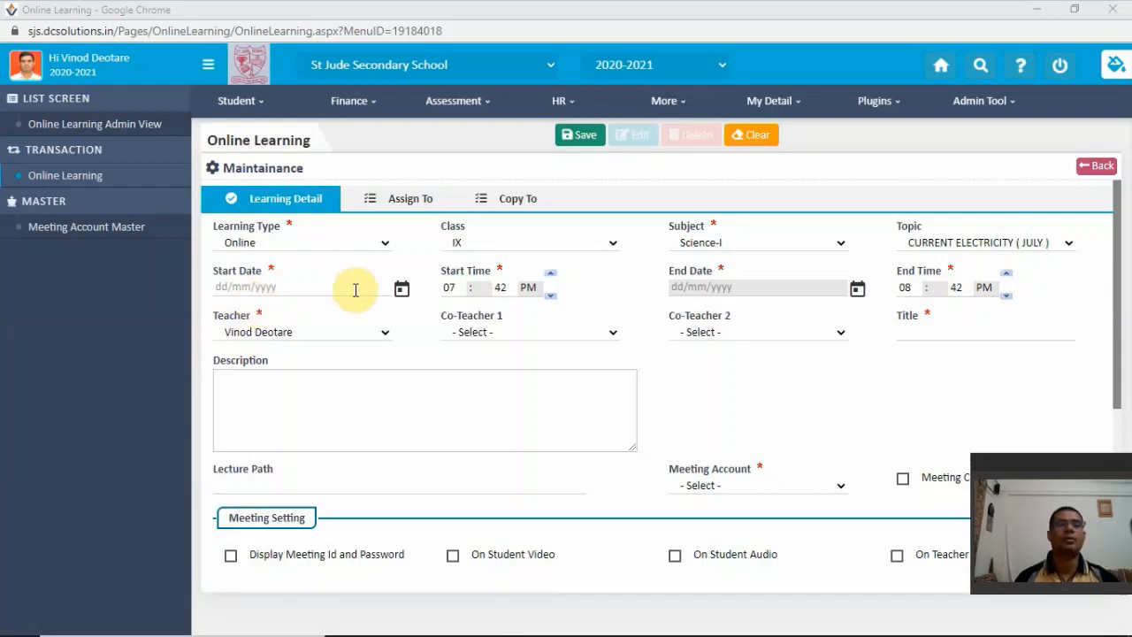
- Schedule the lecture to start on 04/08/2020 at 11:30 AM
left_click(401, 291)
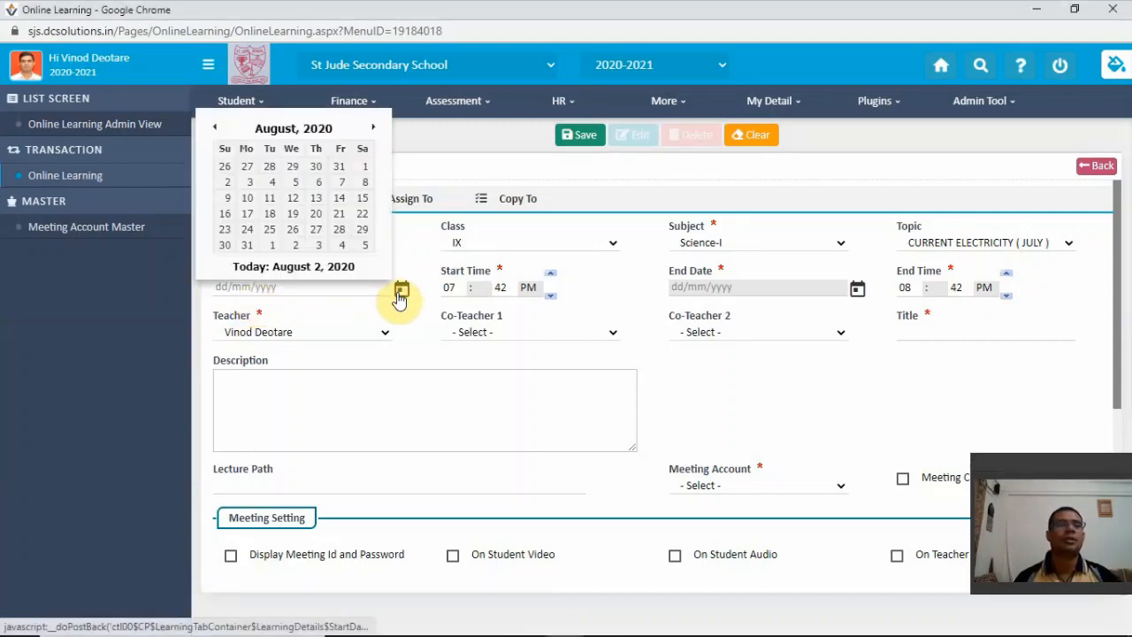
left_click(273, 183)
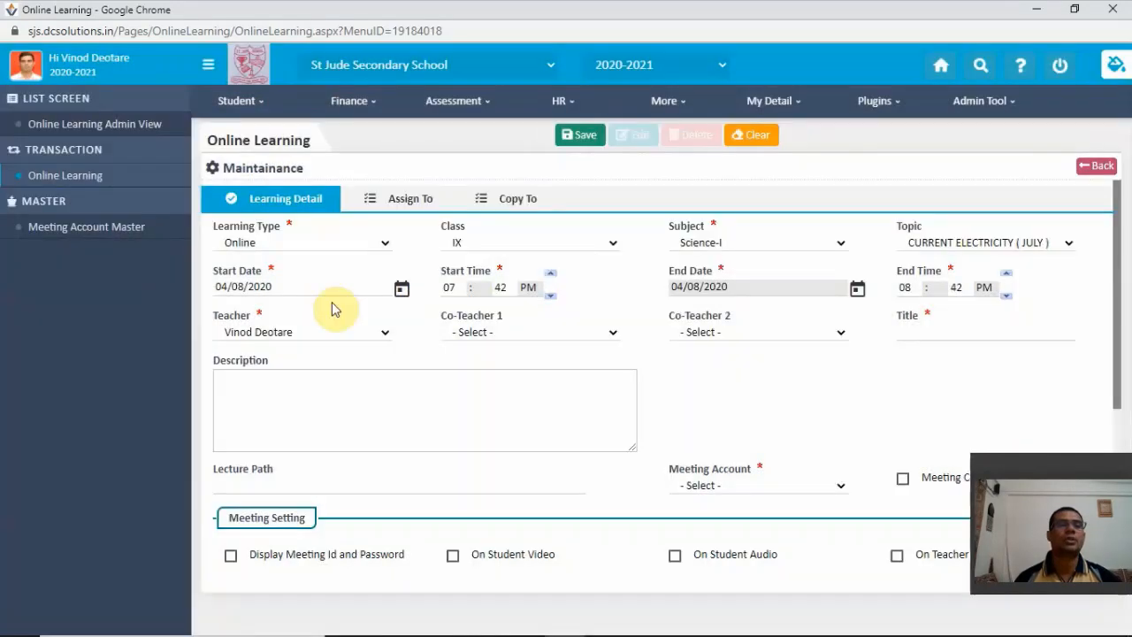
left_click(451, 288)
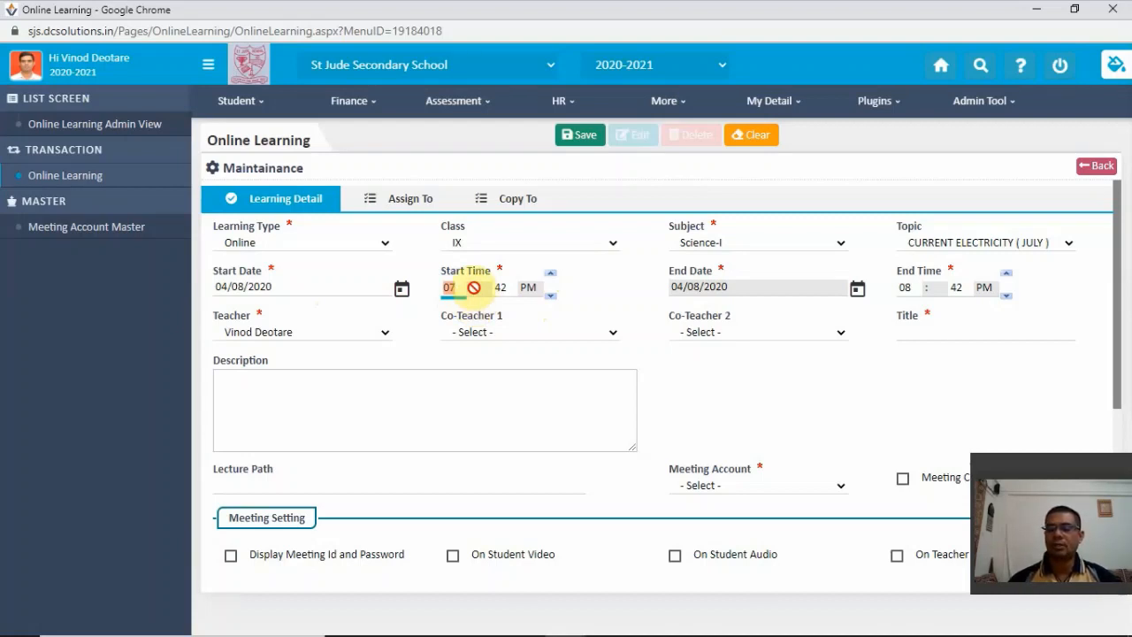
type("11")
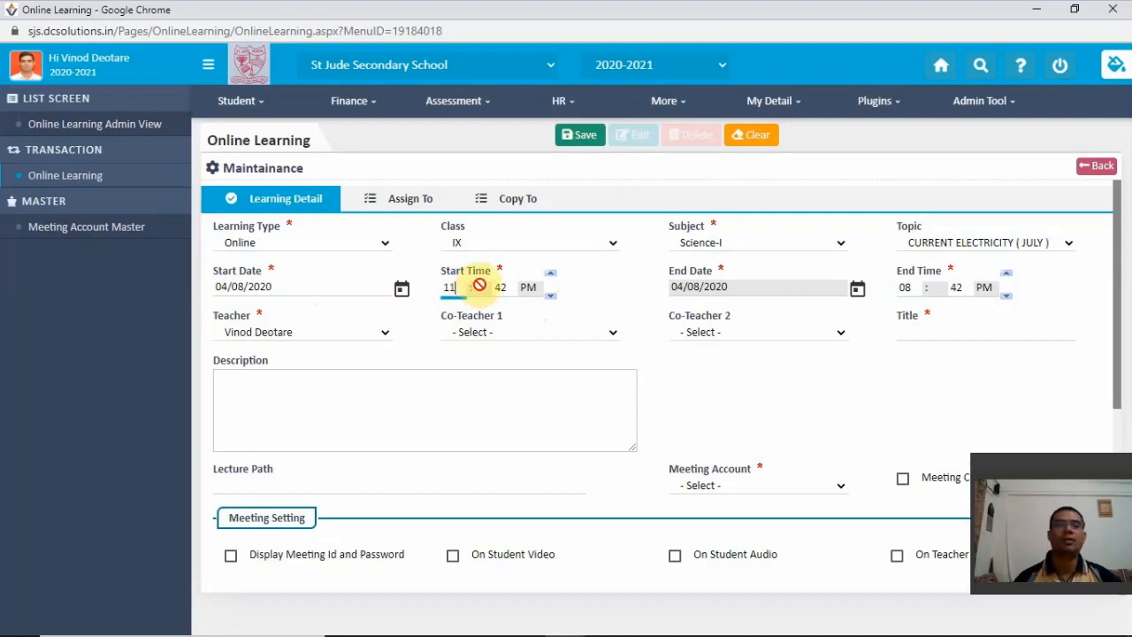
left_click(501, 286)
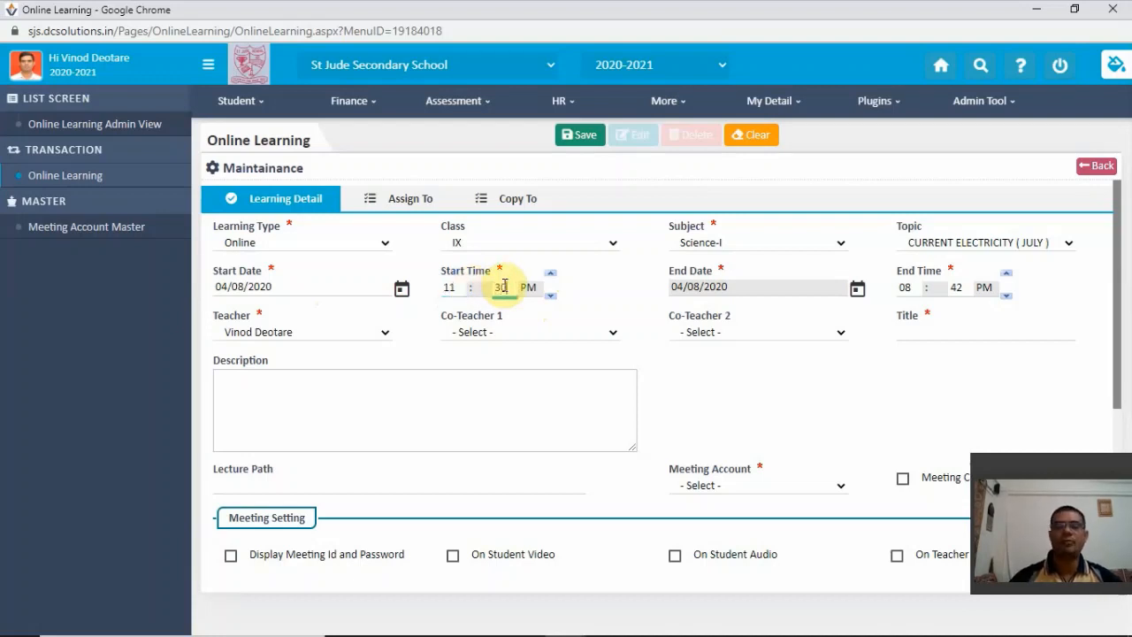
left_click(530, 287)
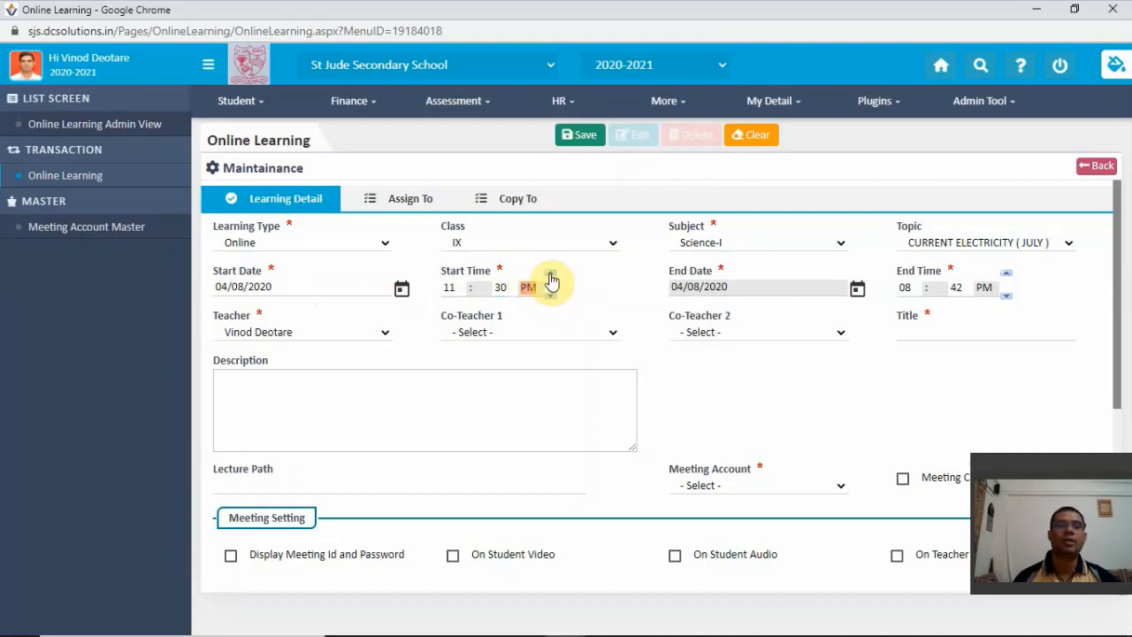
left_click(550, 280)
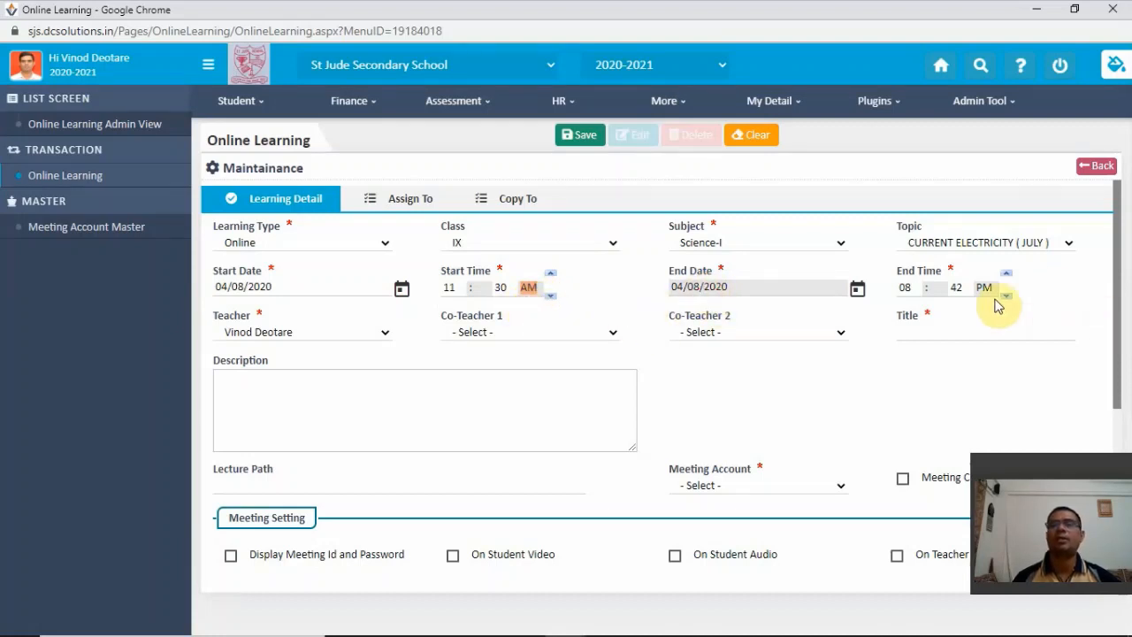
- Set the lecture's end time to 12:10 PM
left_click(913, 287)
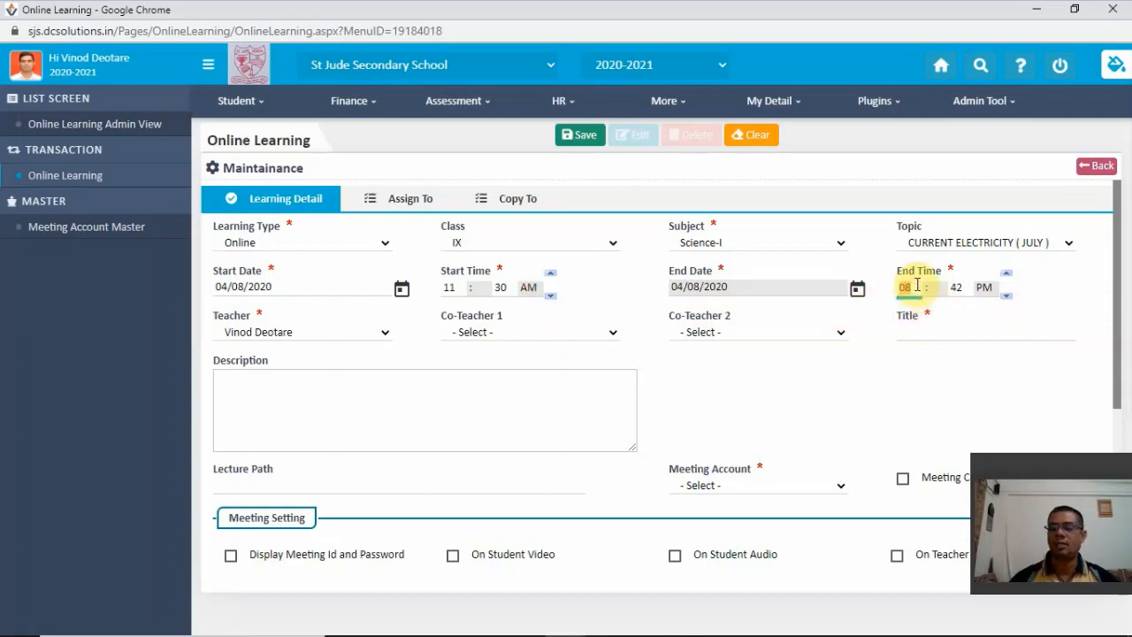
type("12")
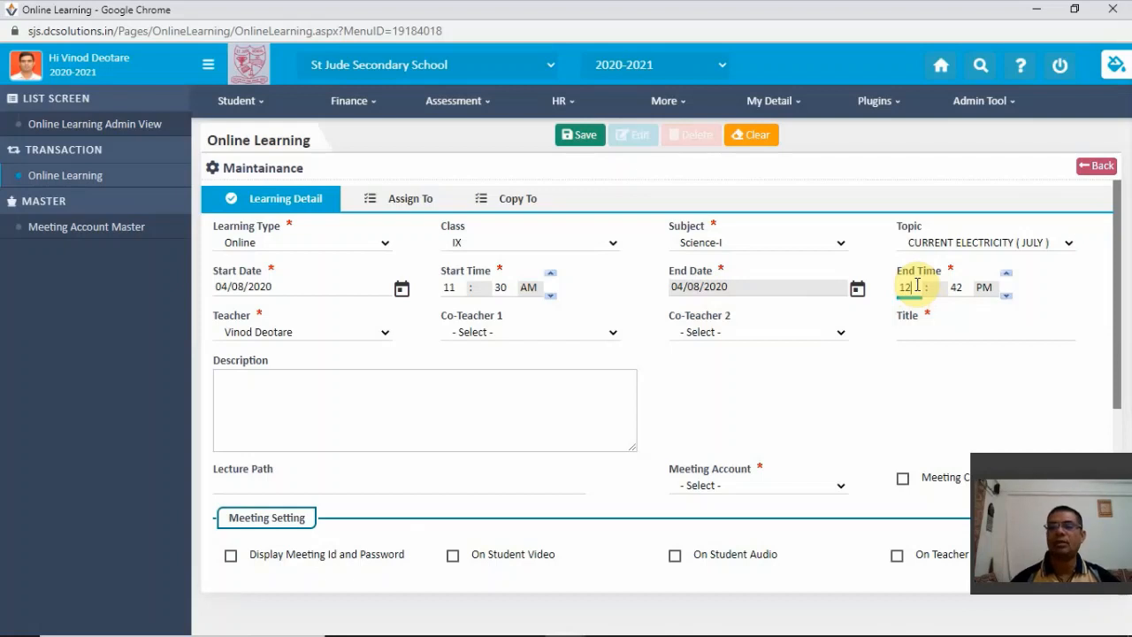
left_click(961, 286)
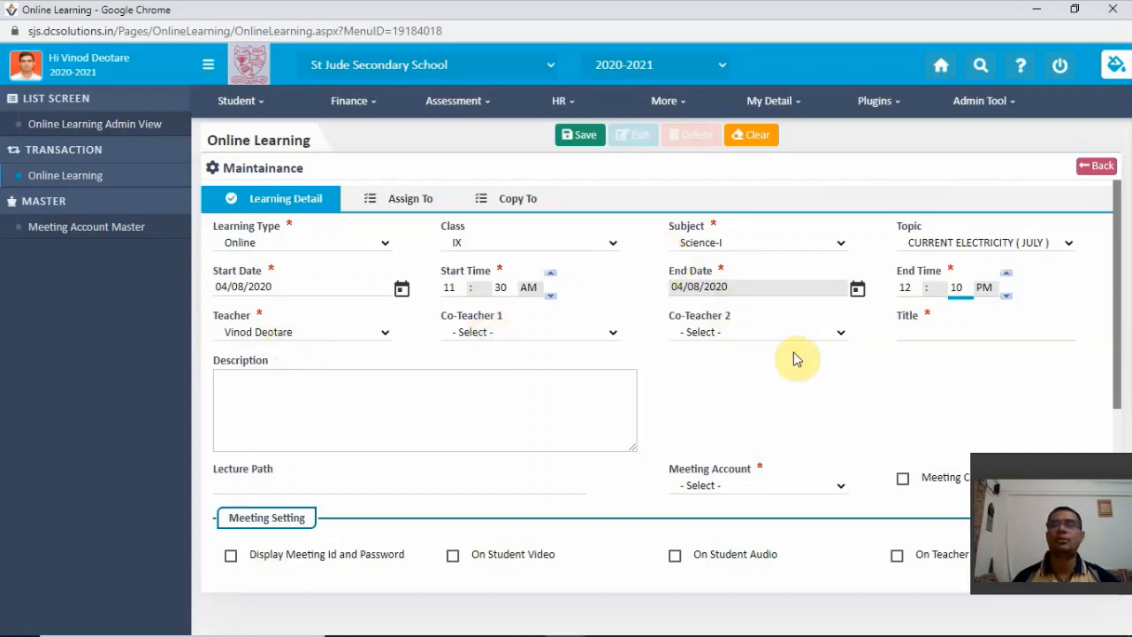
- Enter "FLOW OF CURRENT" as the lecture's title
left_click(918, 332)
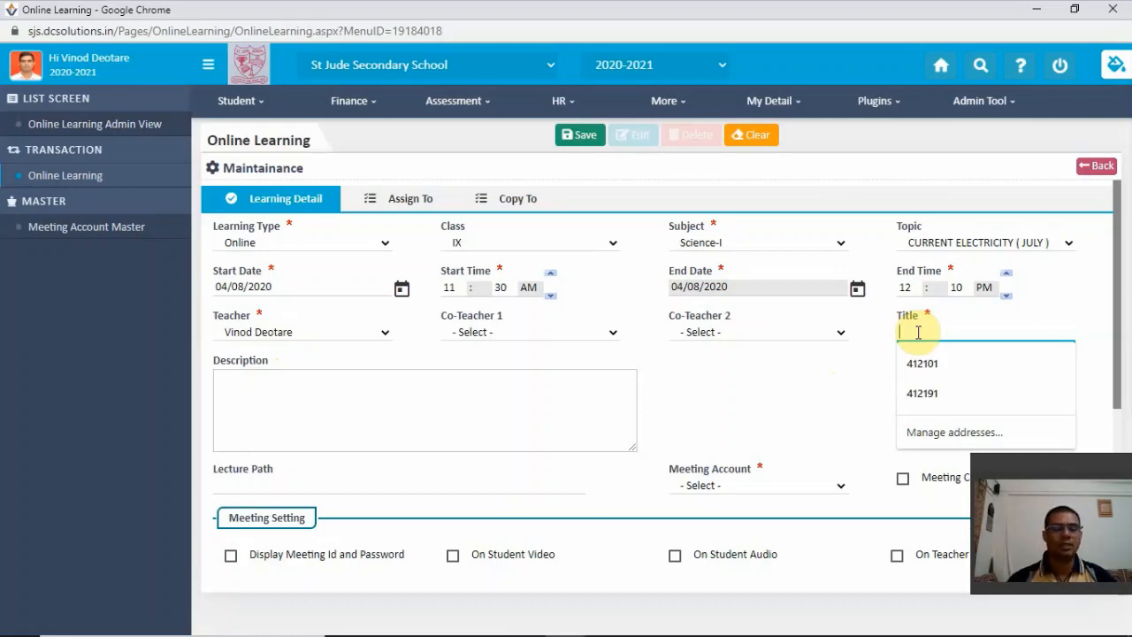
type("C")
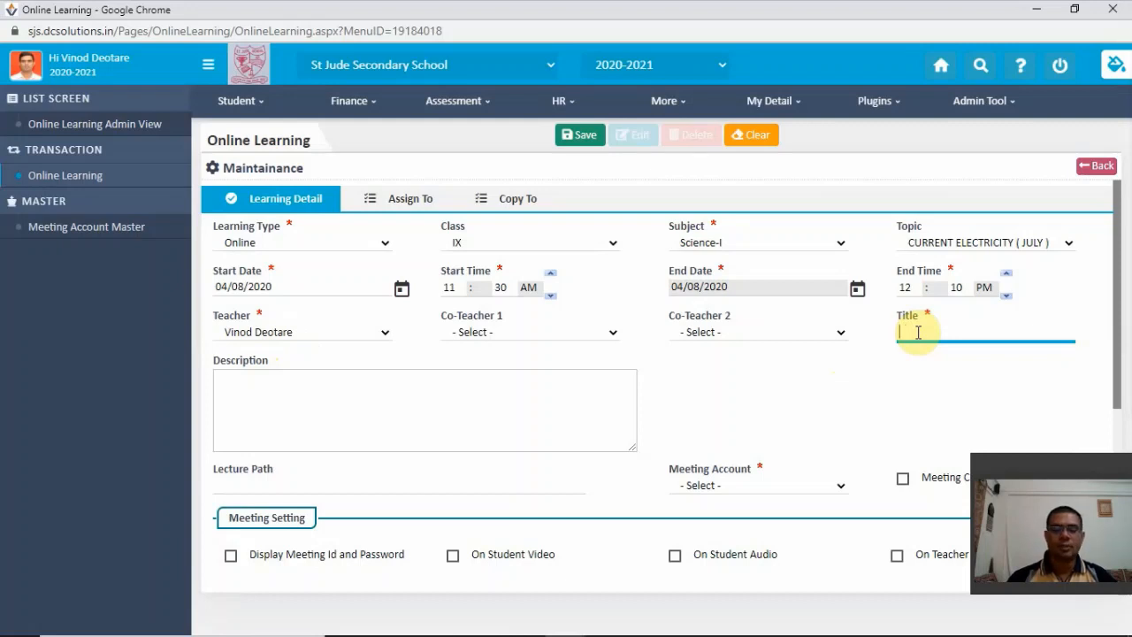
type("FLO")
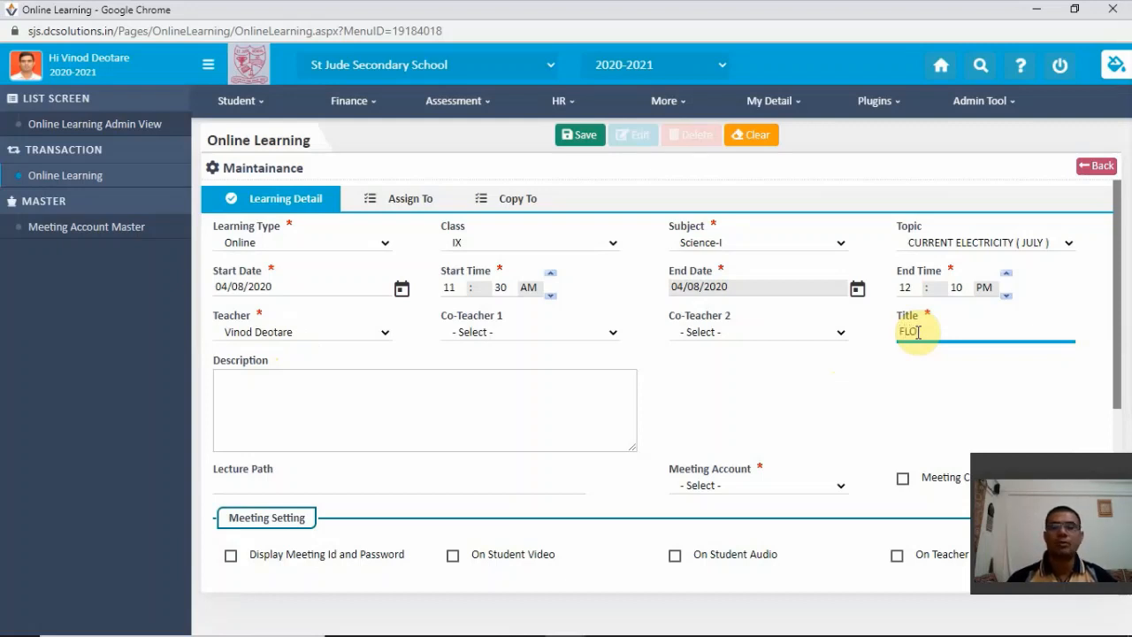
type("W OF ")
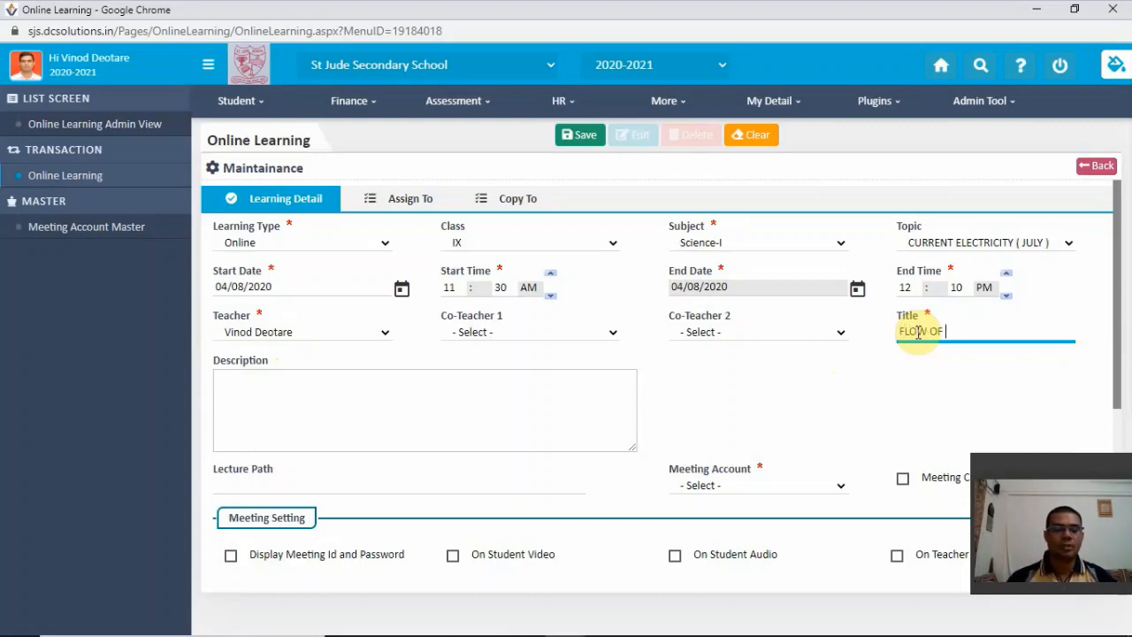
type("CURRENT")
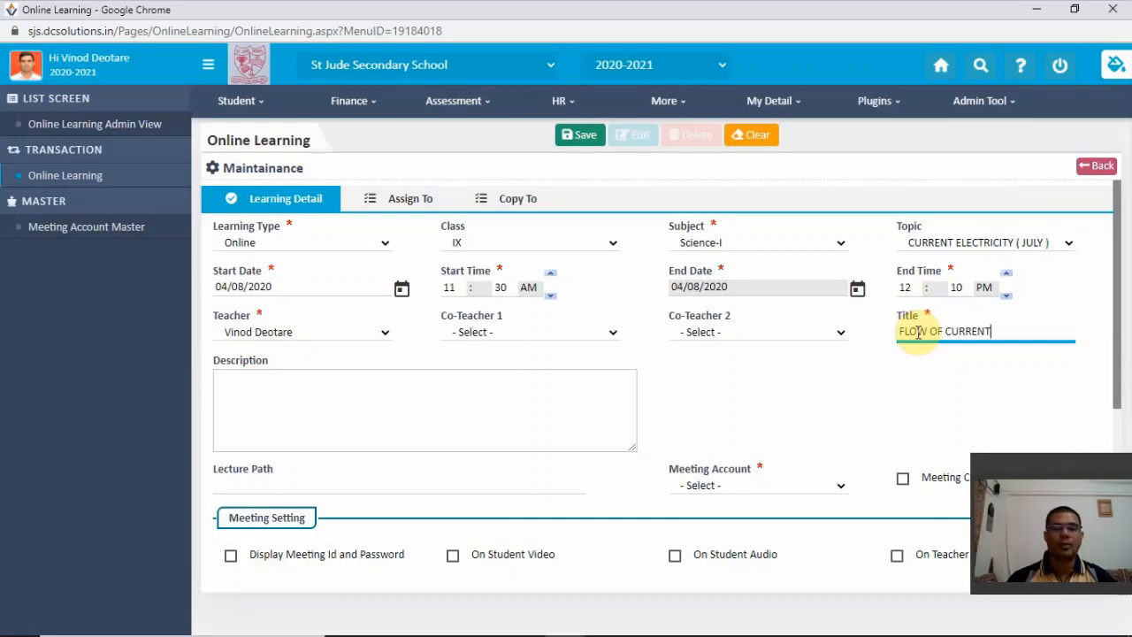
- Enter "EXPLANATION OF FLOW OF CURRENT." as the first line of the lecture's description
left_click(360, 389)
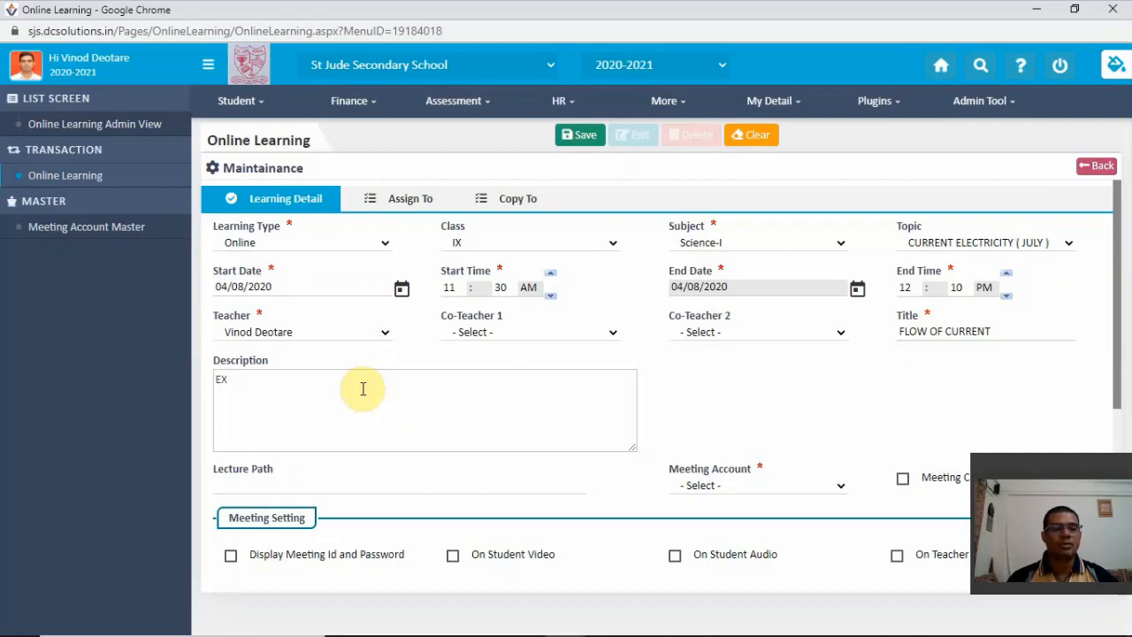
type("PLANATI")
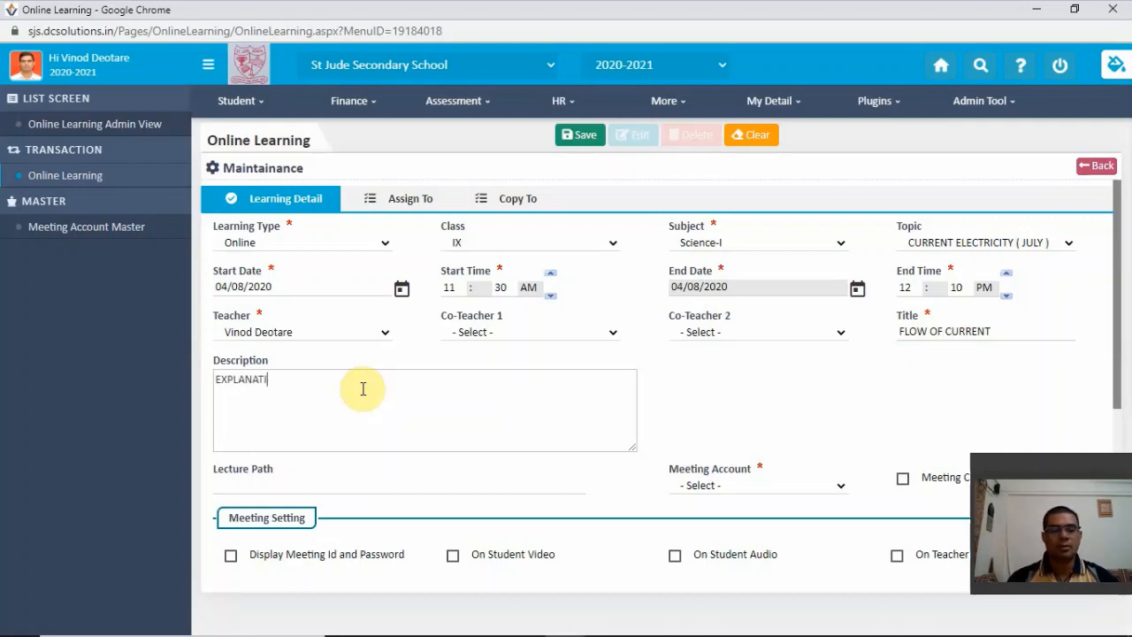
type("ON OF")
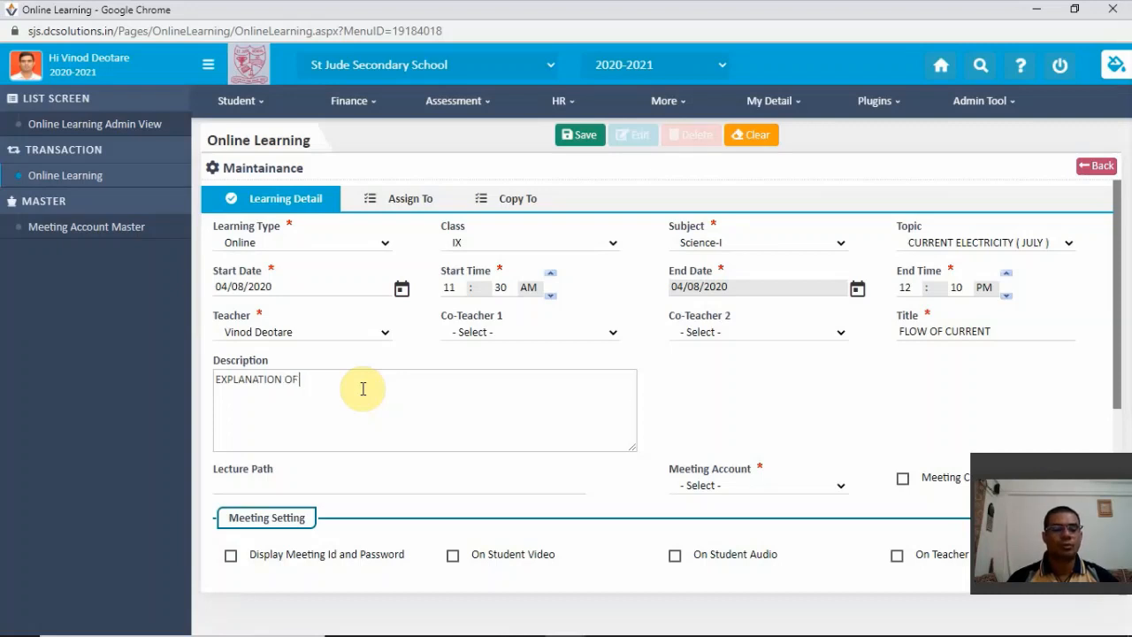
type(" FLOW OF")
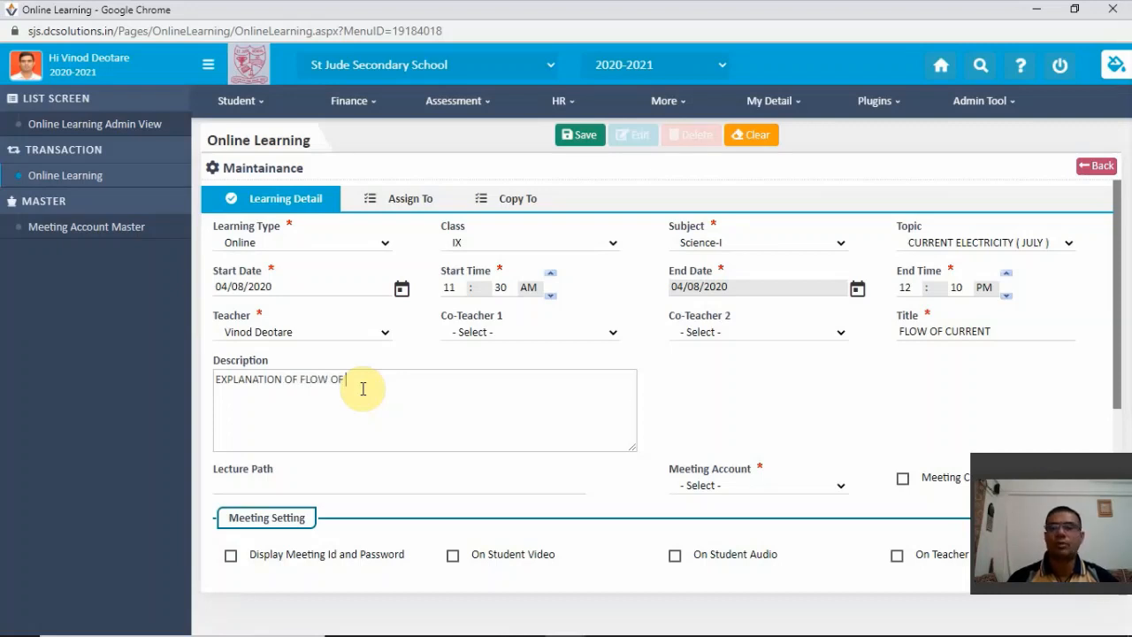
type(" CURRENT")
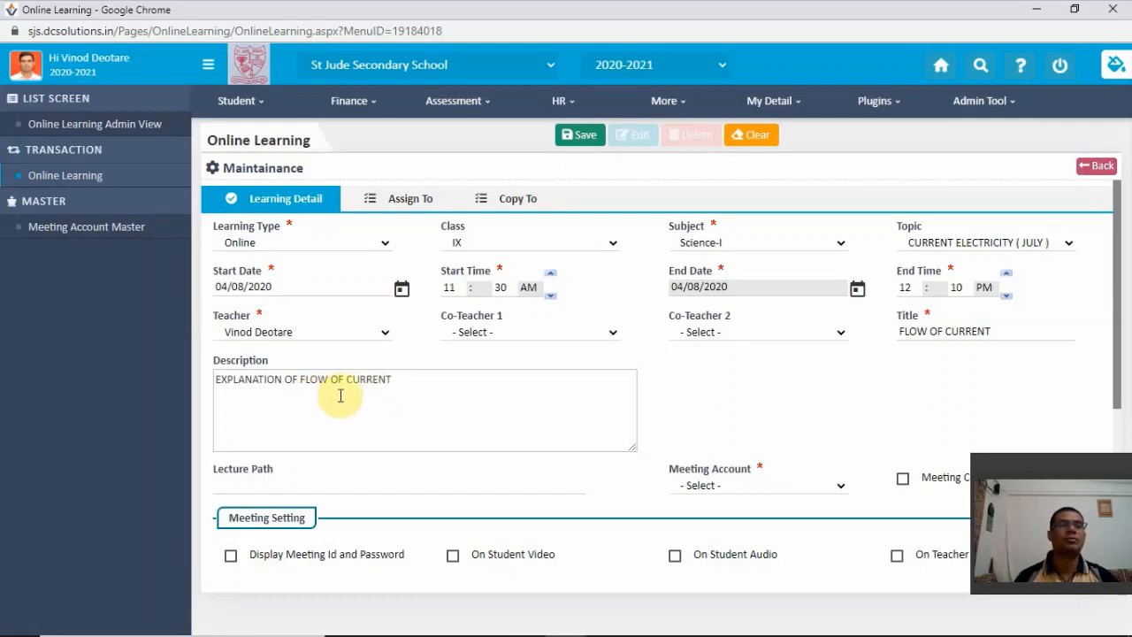
type(".")
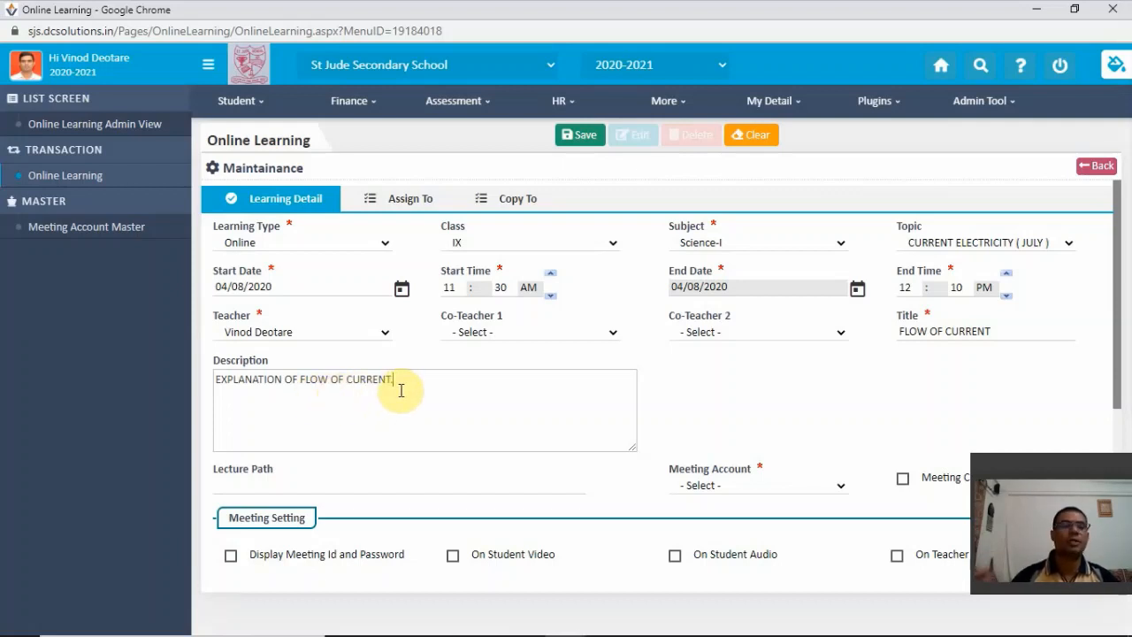
- Add "OBJECTIVES : KNOWLEDGE" as the second line of the lecture's description
key("Return")
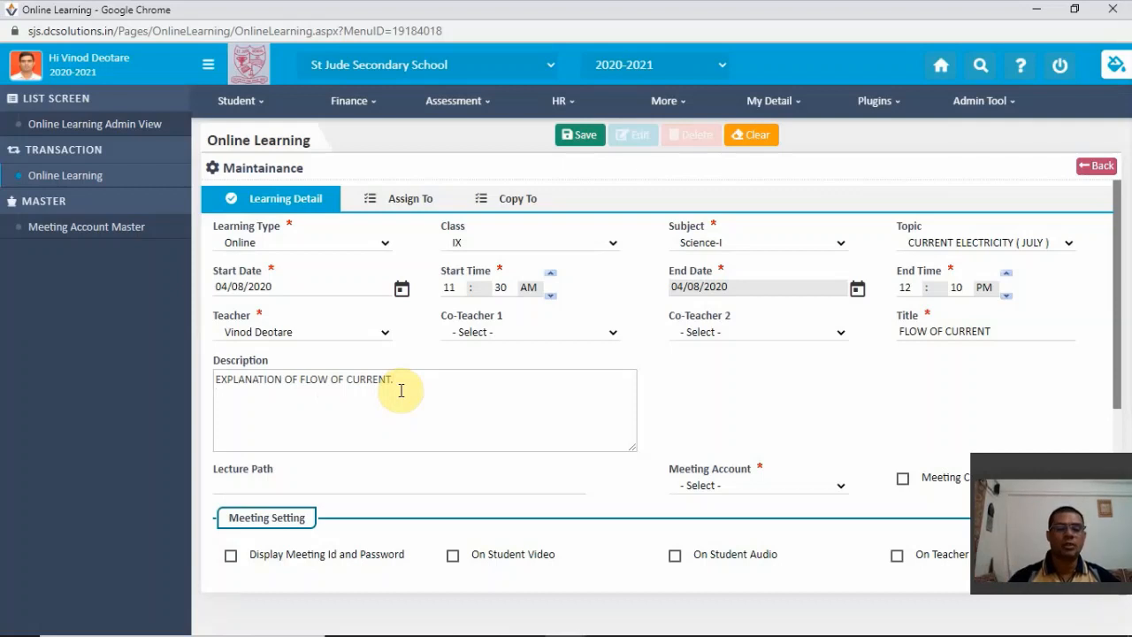
type("OBJE")
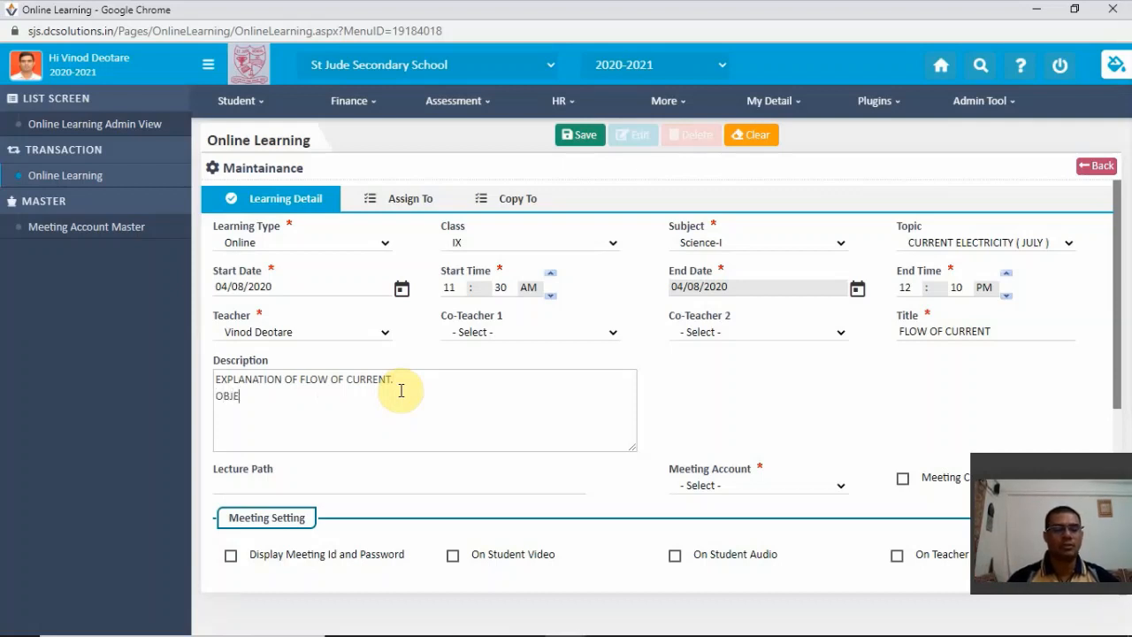
type("CTIVES :")
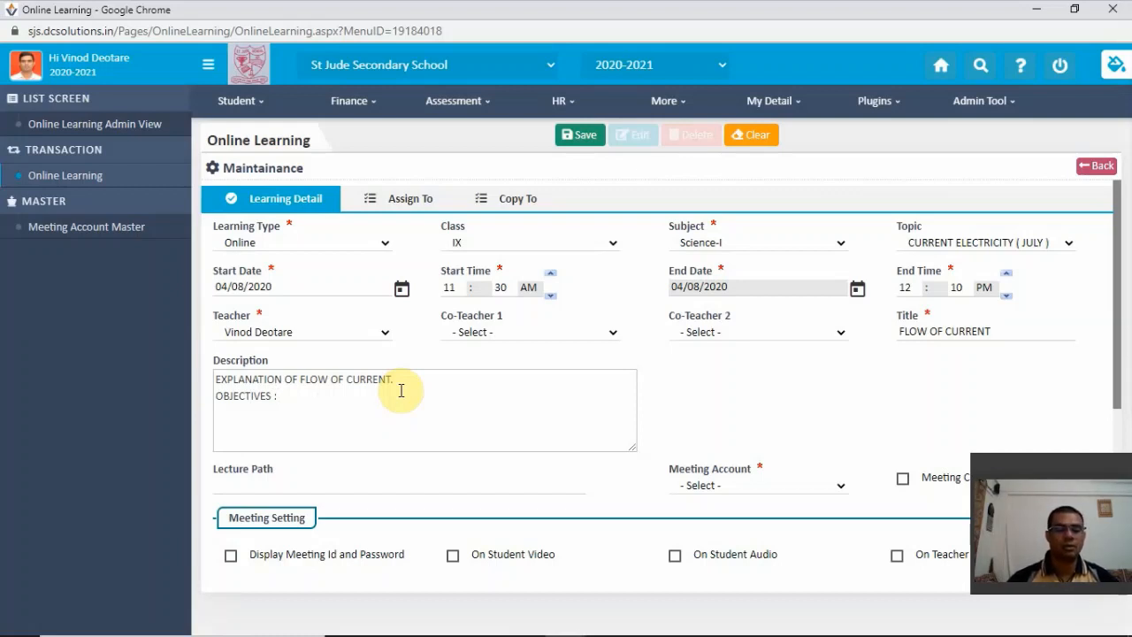
type("KNOWLED")
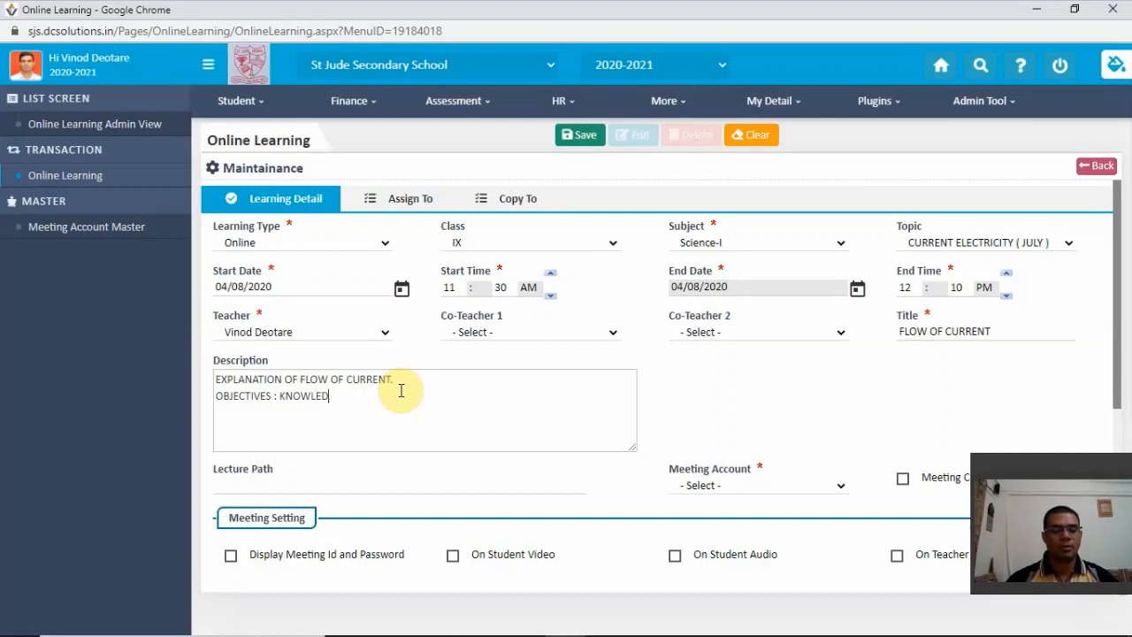
type("GE")
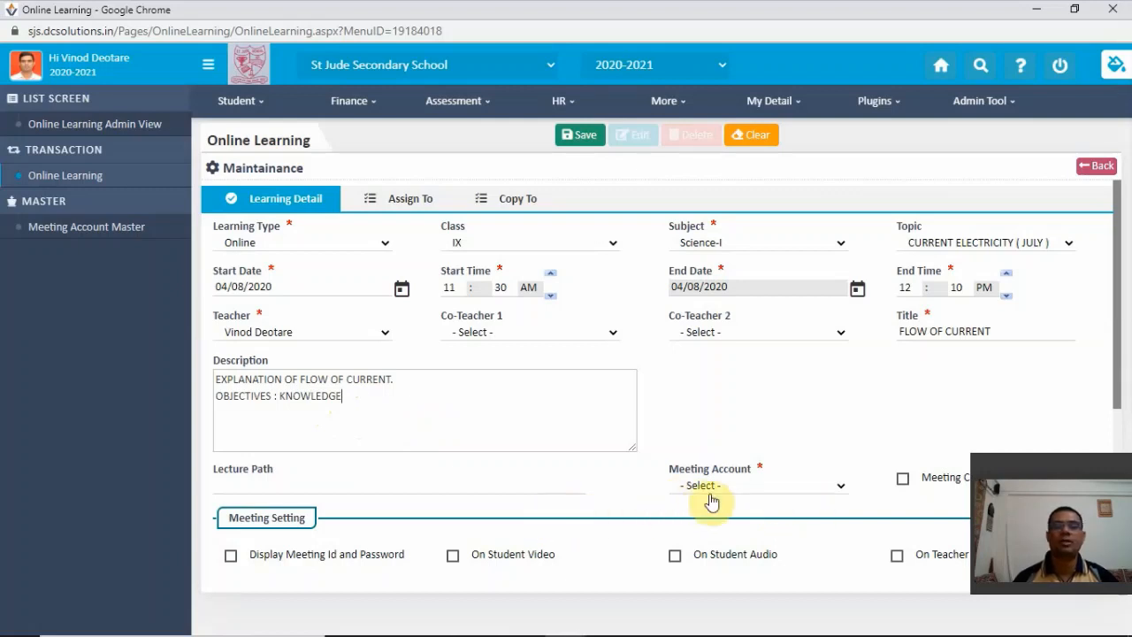
- Choose the teacher's own meeting account for the lecture and create the online meeting
left_click(840, 488)
scroll(796, 424, "down", 1)
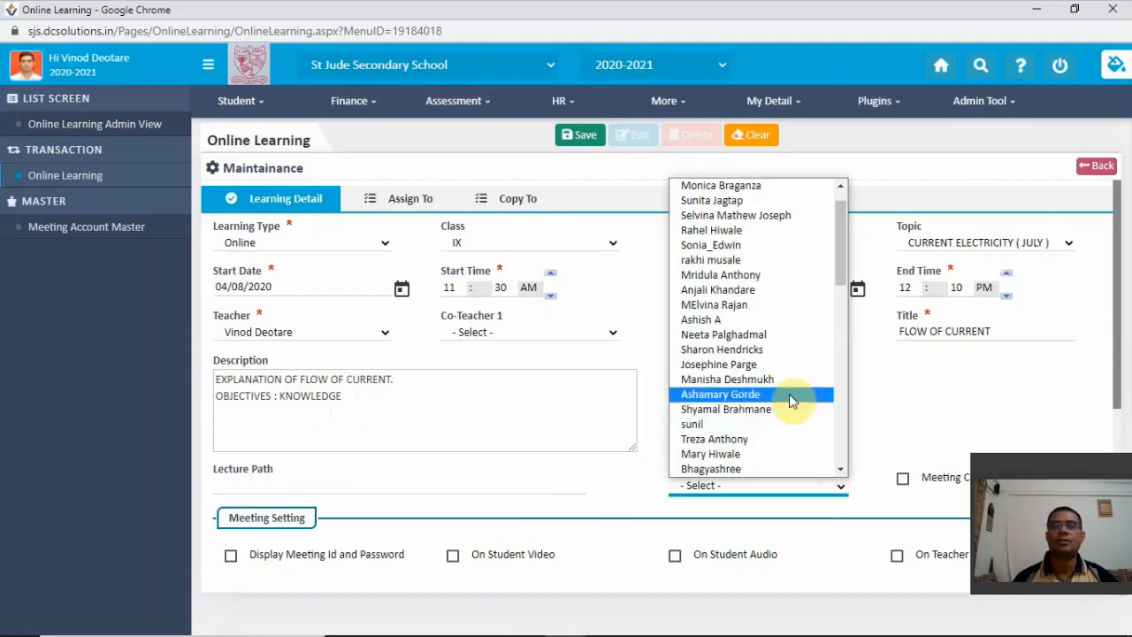
scroll(783, 400, "down", 4)
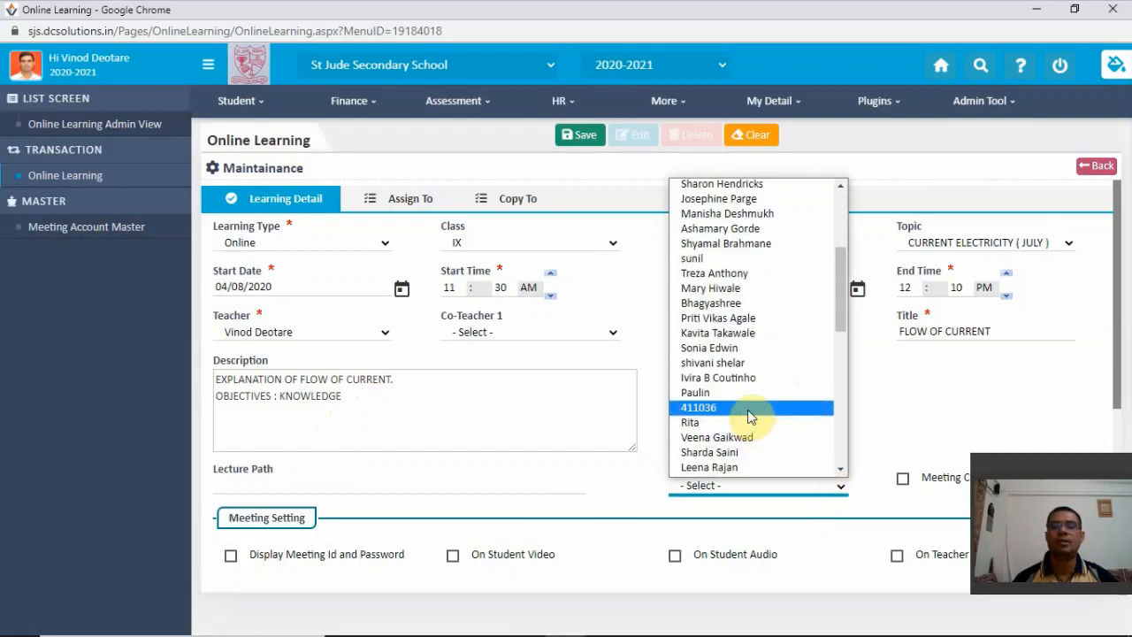
scroll(750, 417, "down", 4)
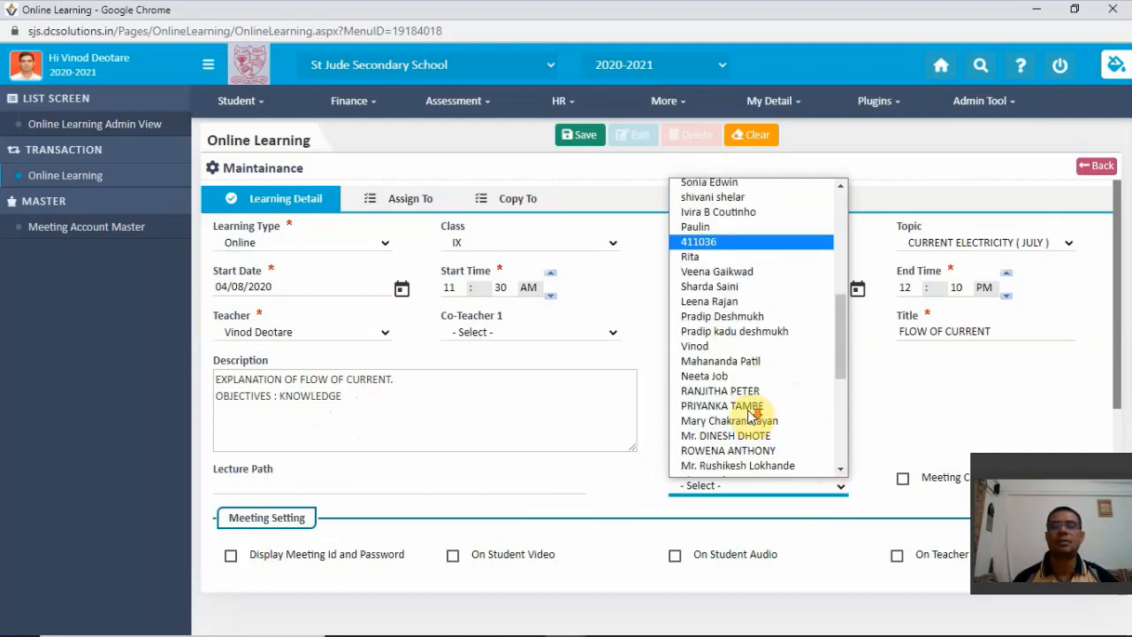
left_click(716, 346)
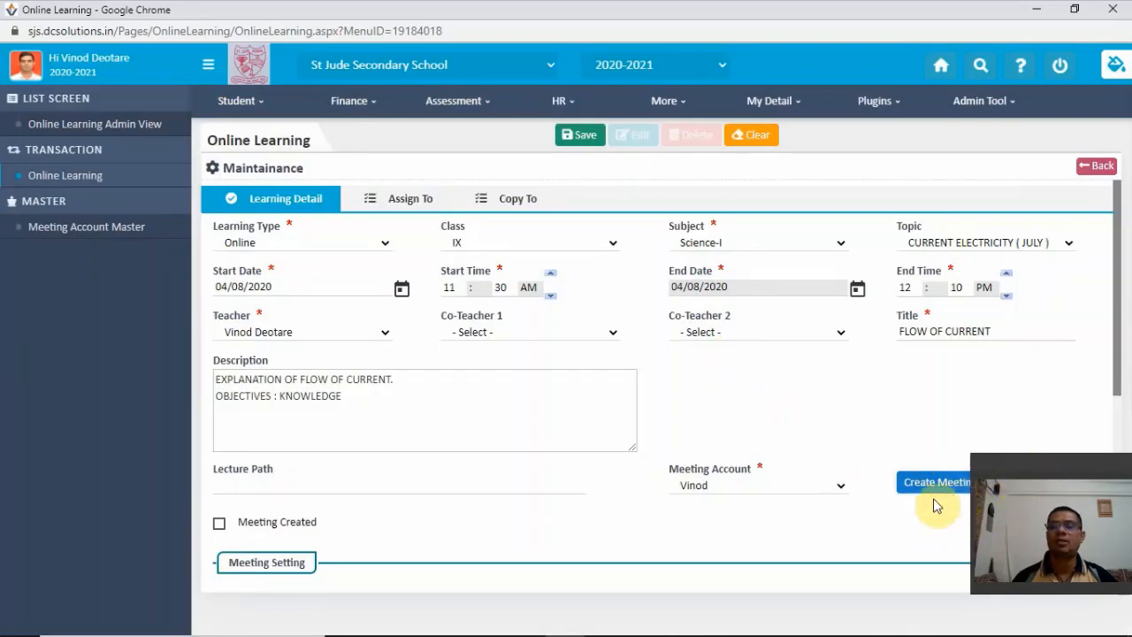
left_click_drag(1046, 461, 1064, 329)
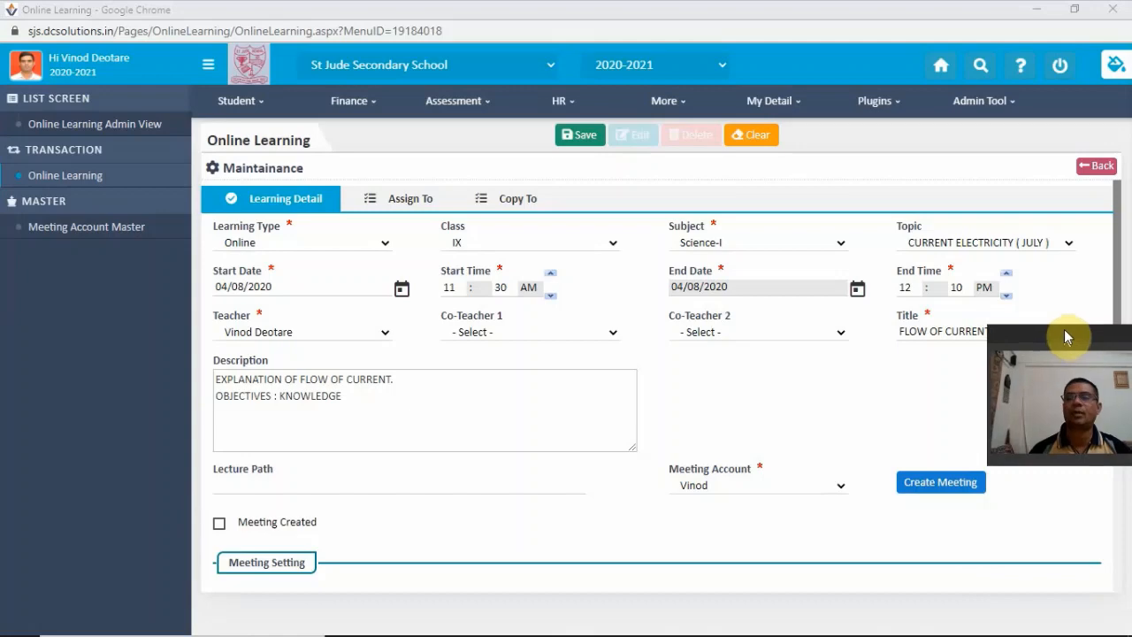
left_click(939, 484)
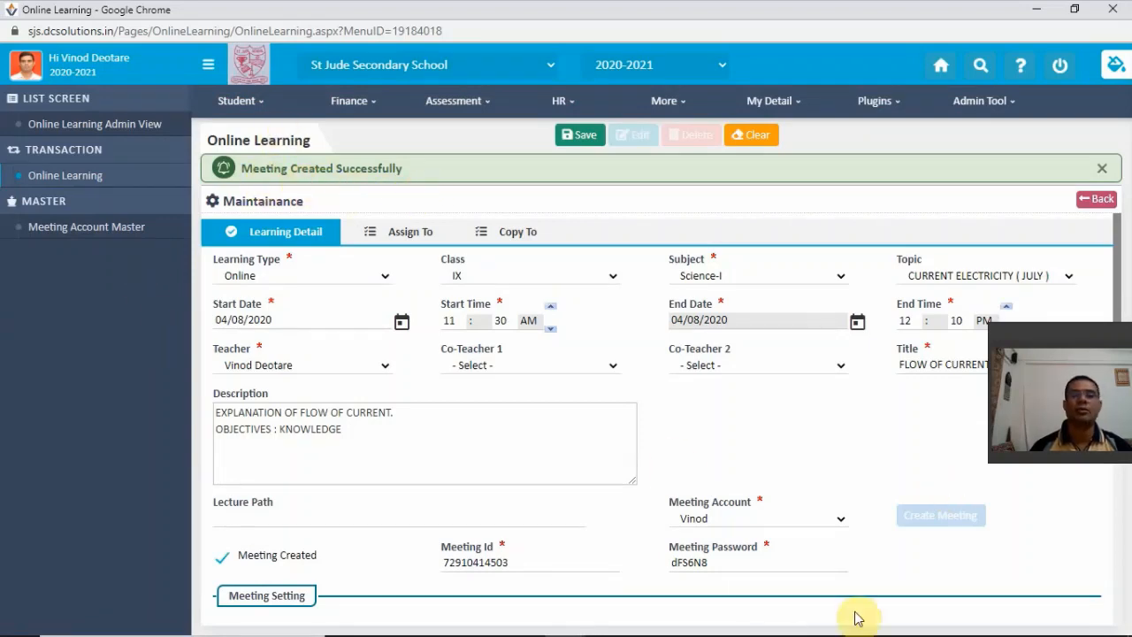
- Enable student video, student audio, teacher video, teacher audio and teacher screen sharing in the meeting settings
scroll(694, 508, "down", 1)
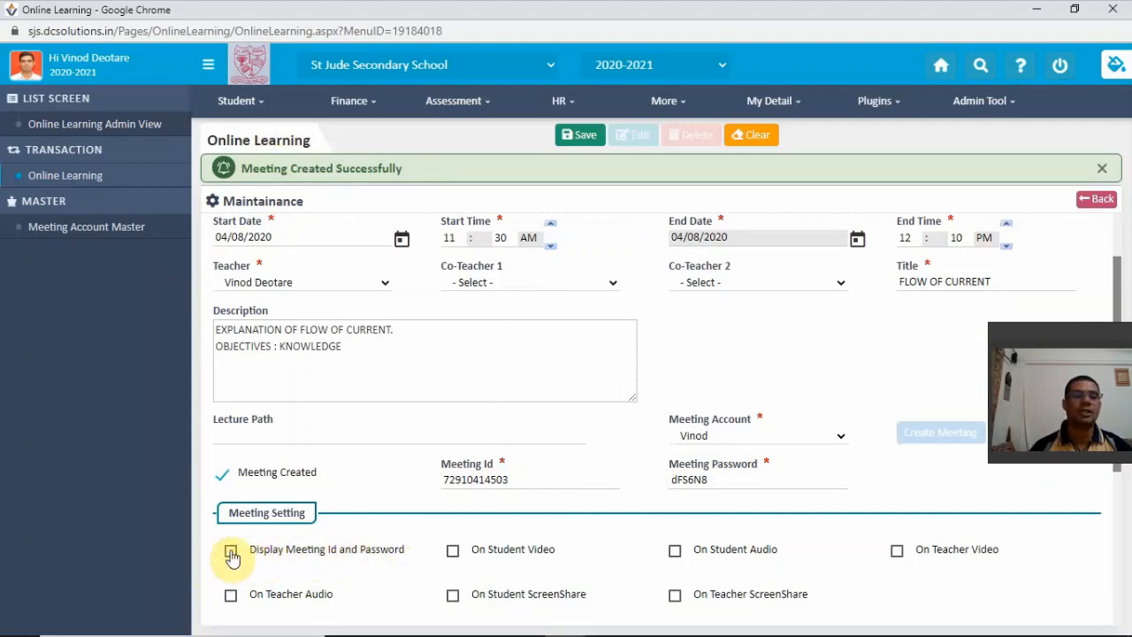
scroll(506, 515, "down", 2)
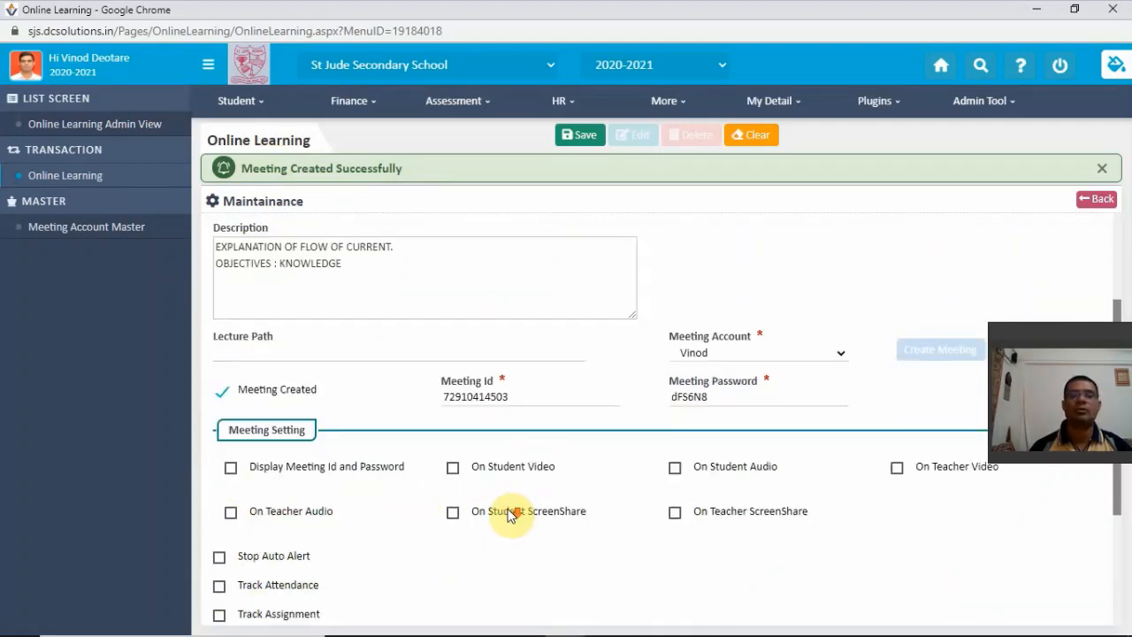
scroll(505, 513, "down", 1)
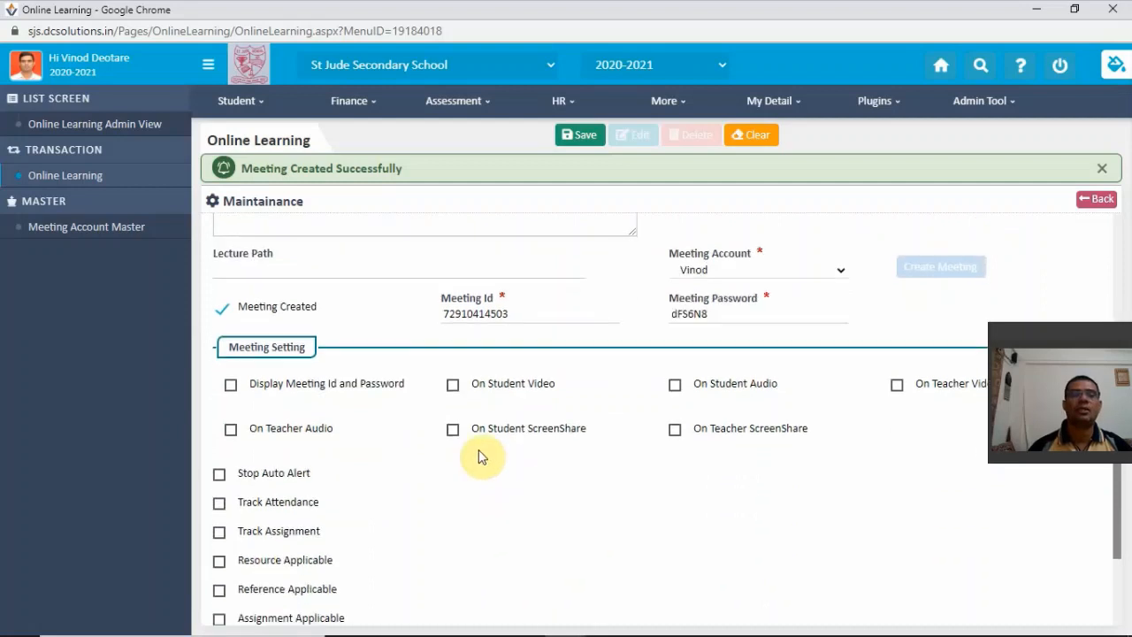
left_click(454, 387)
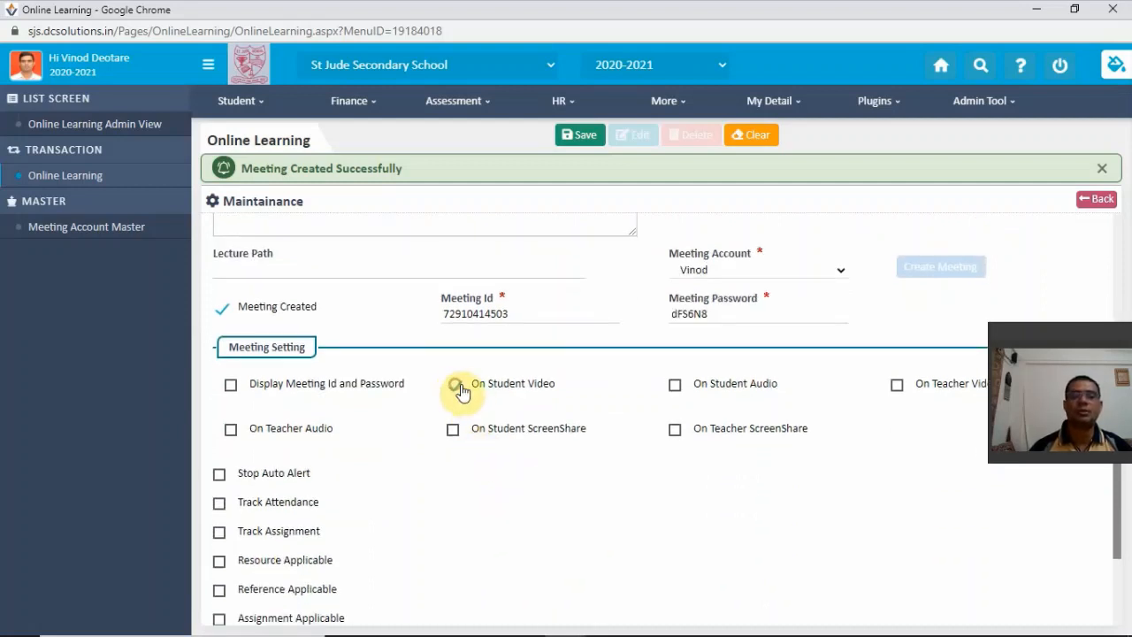
left_click(674, 385)
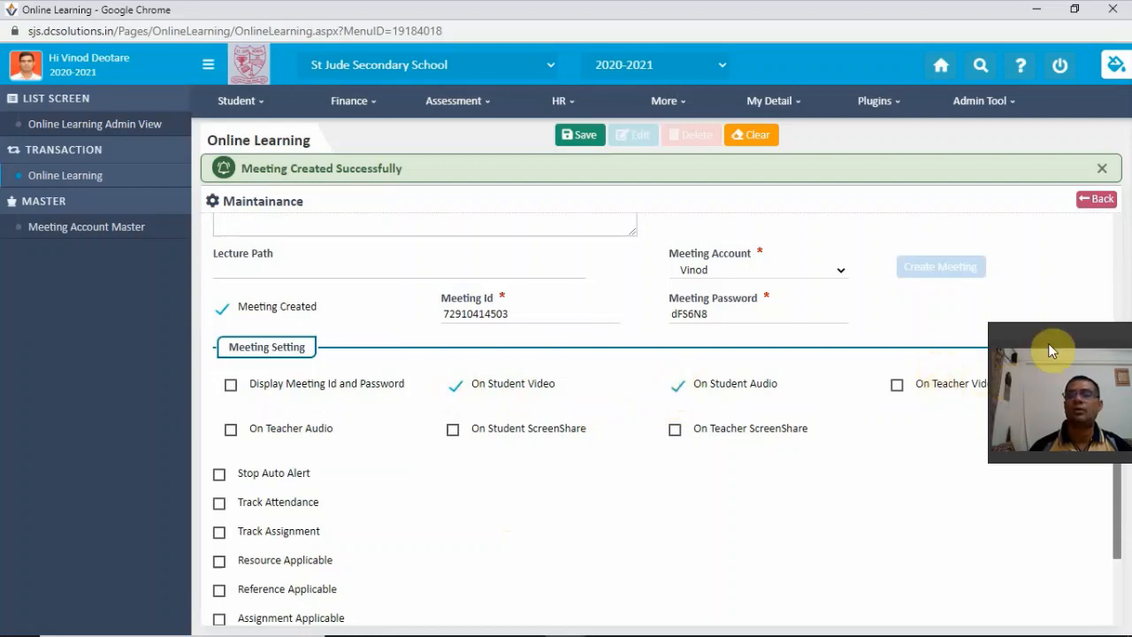
left_click_drag(1047, 343, 1058, 466)
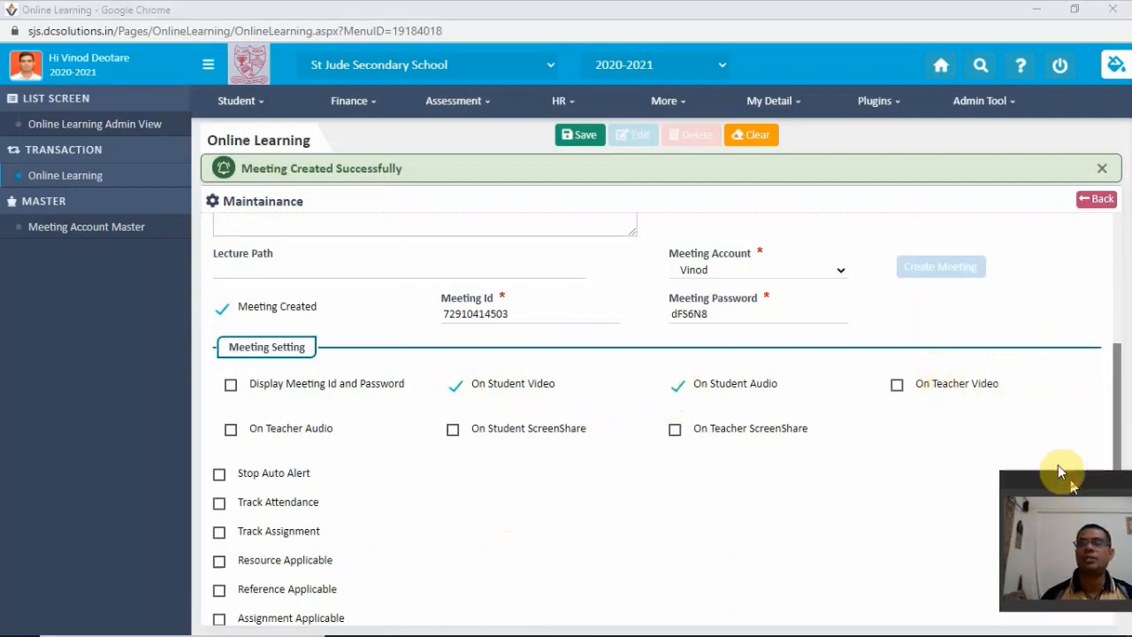
left_click(895, 388)
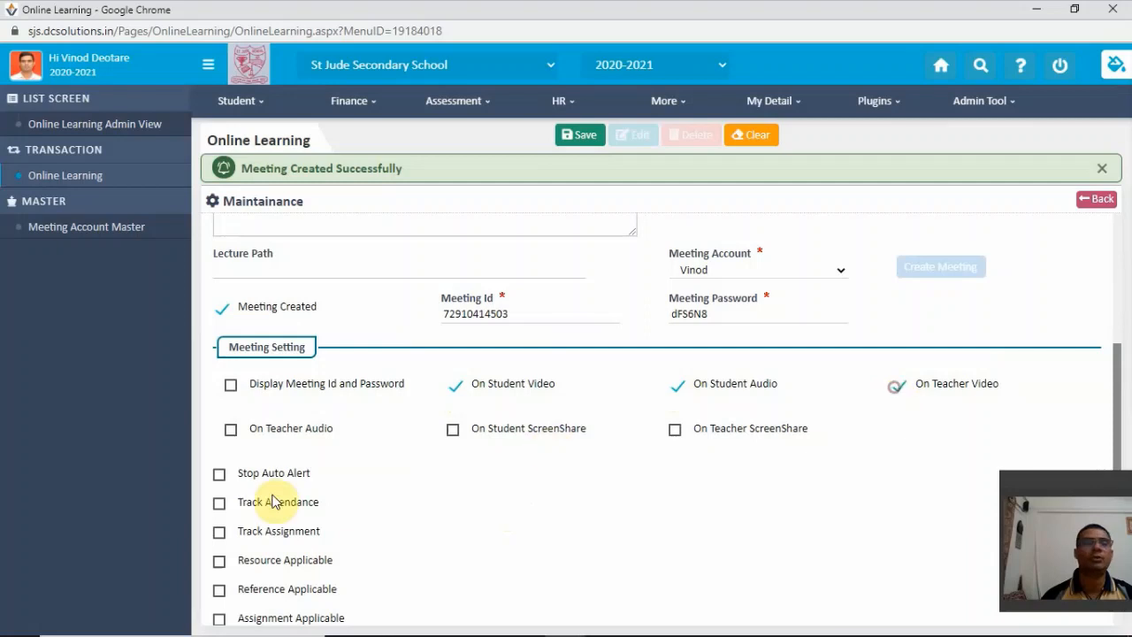
left_click(231, 429)
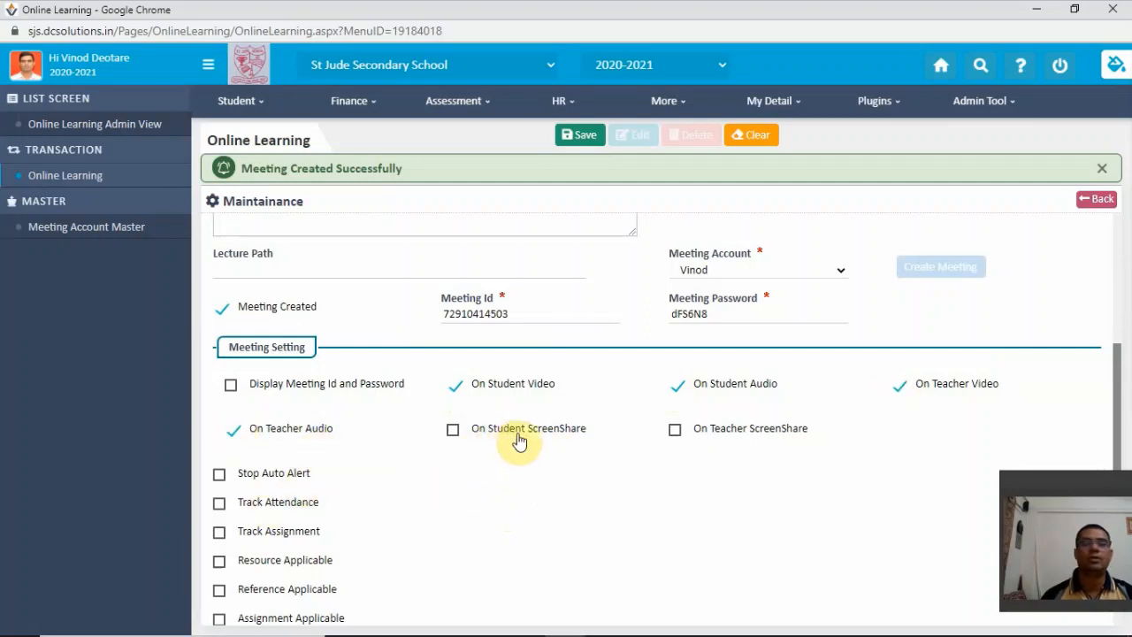
left_click(676, 432)
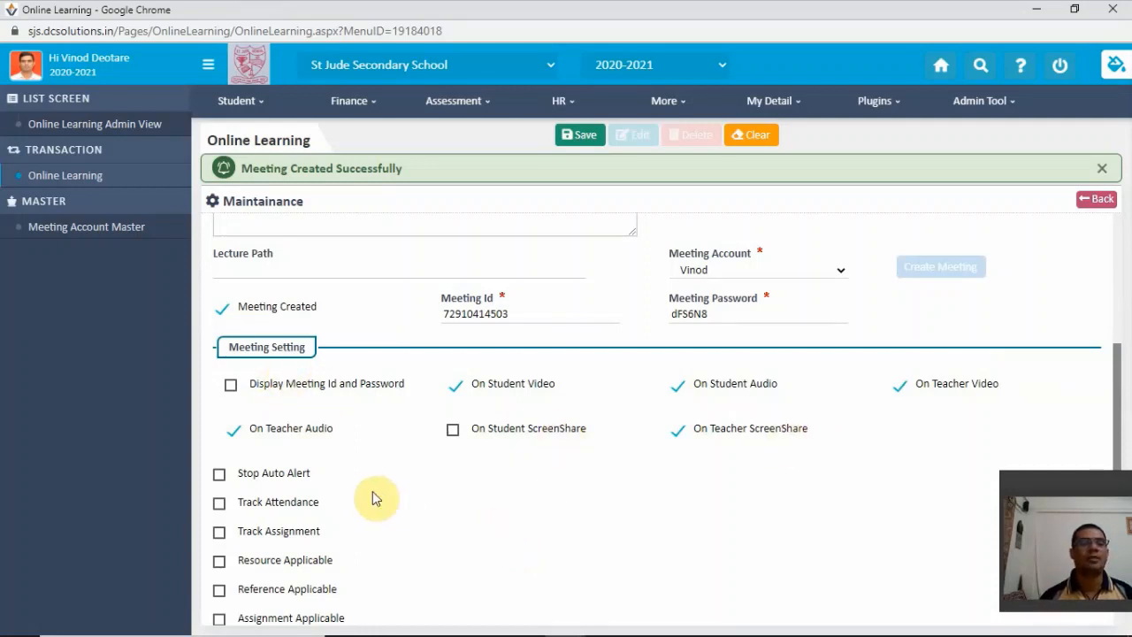
- Enable the Track Attendance, Track Assignment and Resource Applicable options for the lecture
left_click(220, 504)
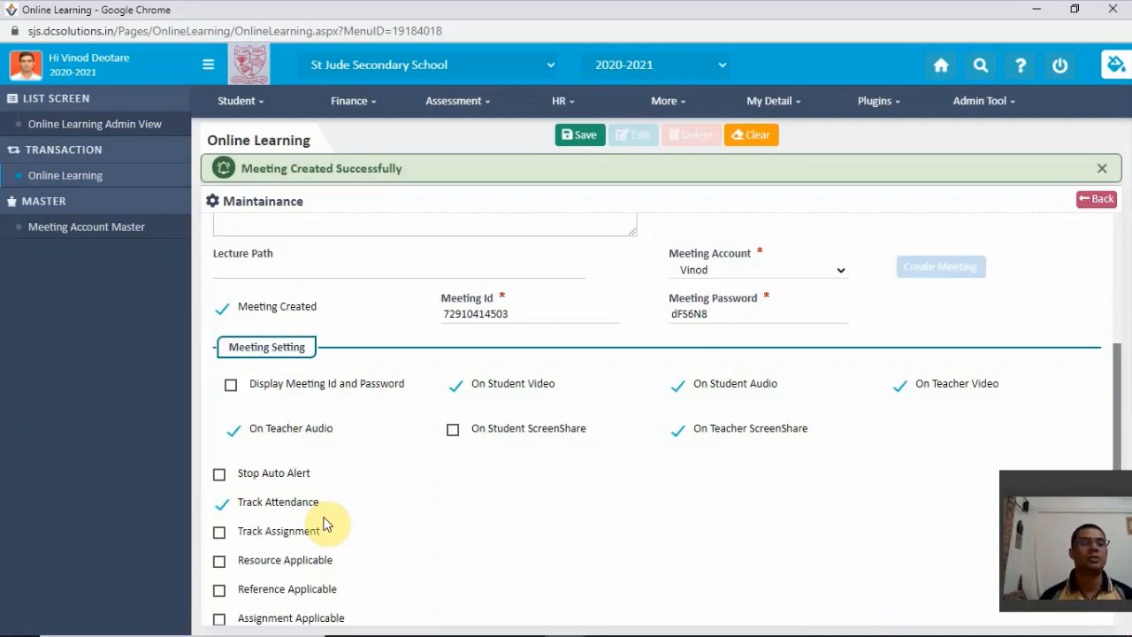
scroll(333, 509, "down", 3)
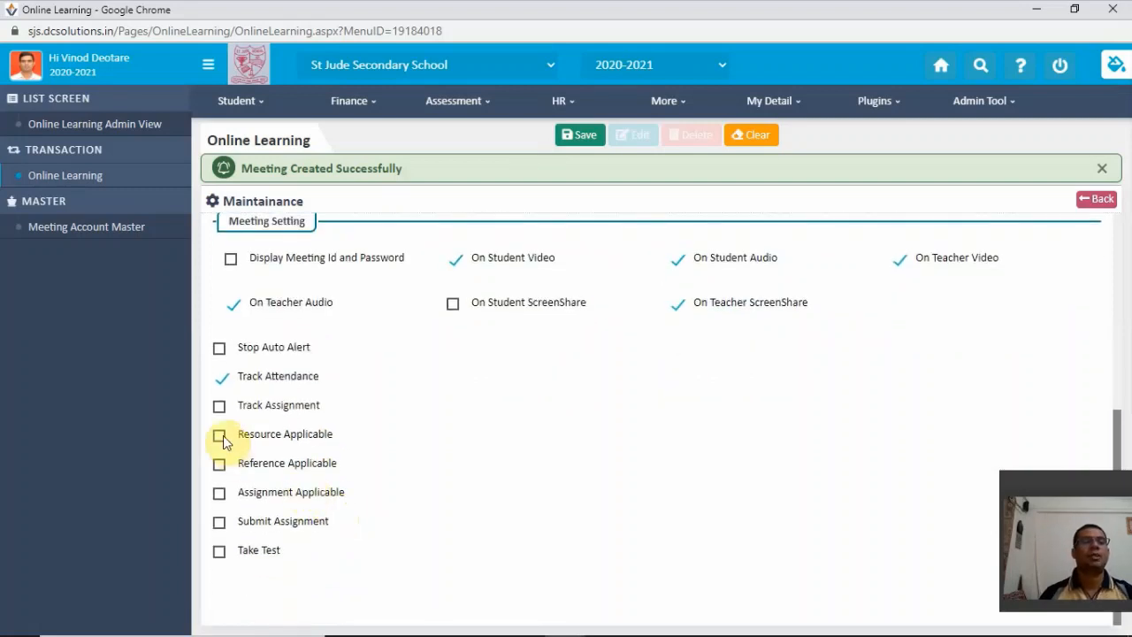
left_click(220, 408)
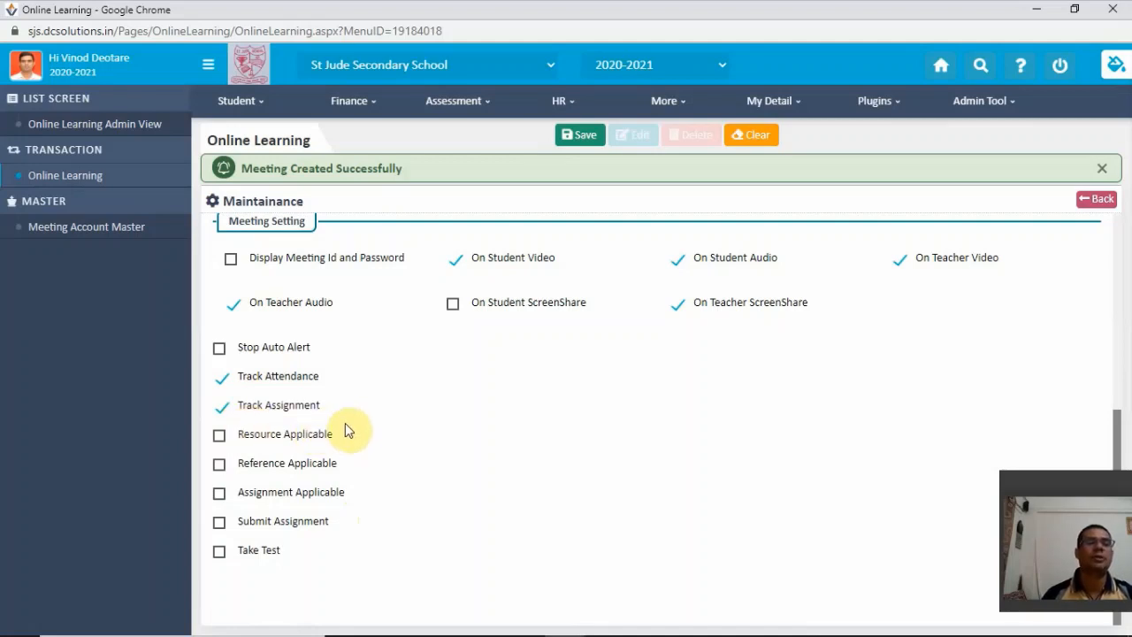
left_click(219, 435)
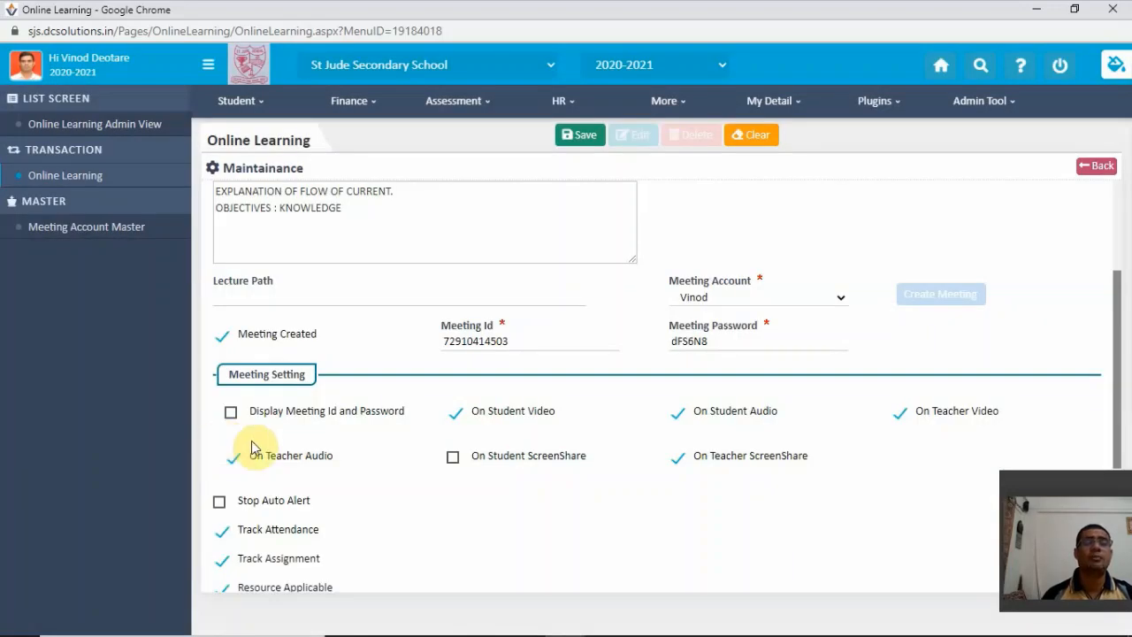
- Upload the krebs-cycle image as a lecture resource and refresh the list of uploaded files
scroll(345, 462, "down", 2)
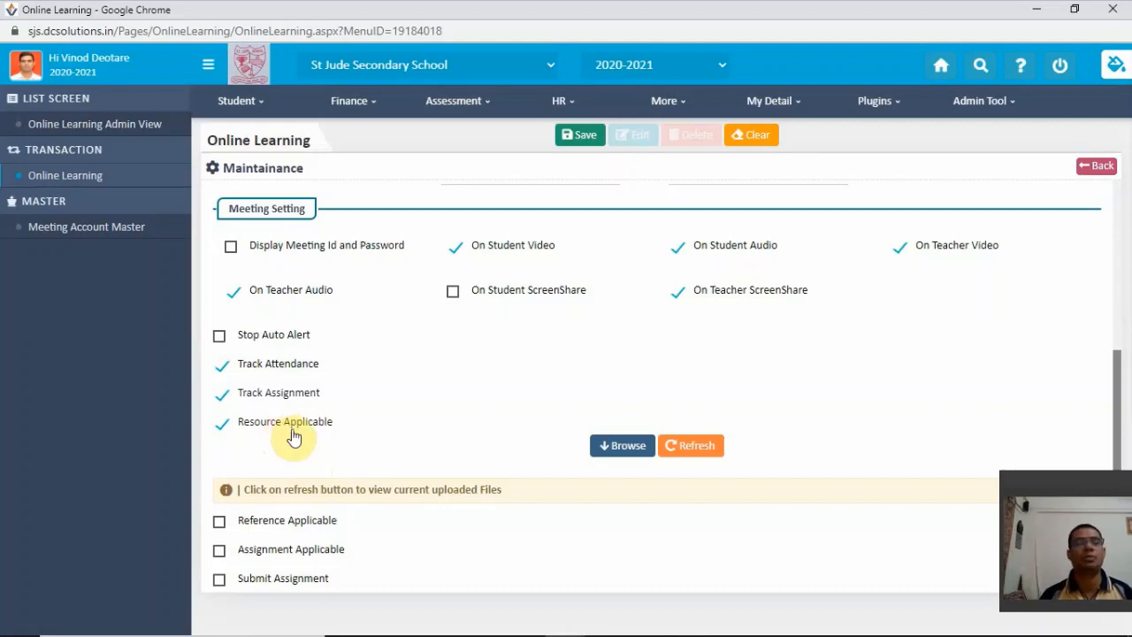
left_click(629, 447)
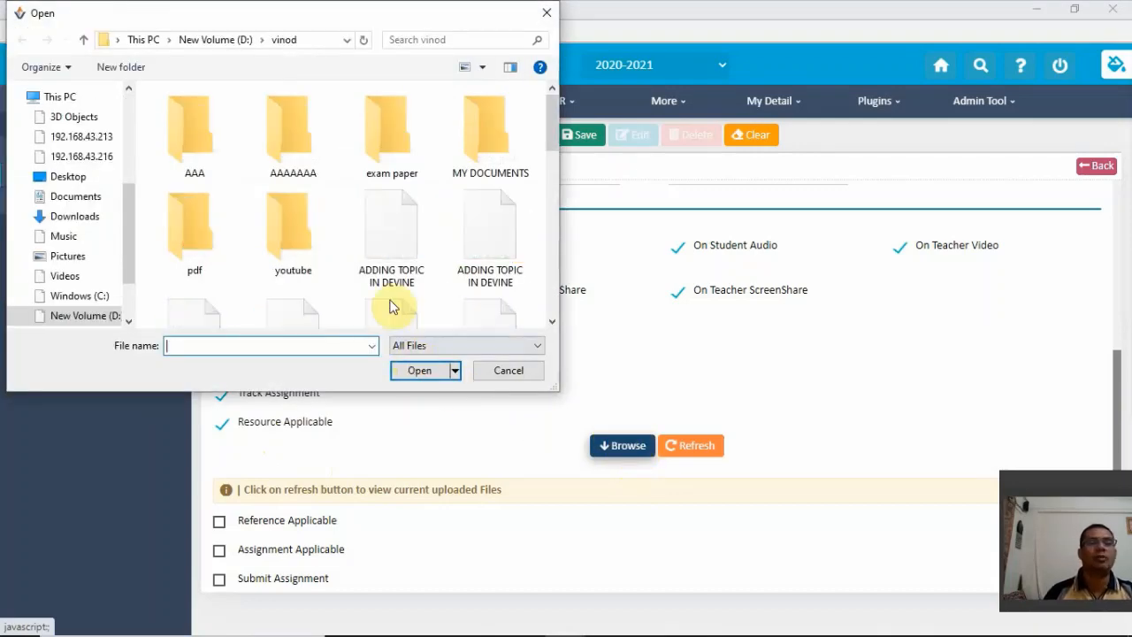
left_click(548, 320)
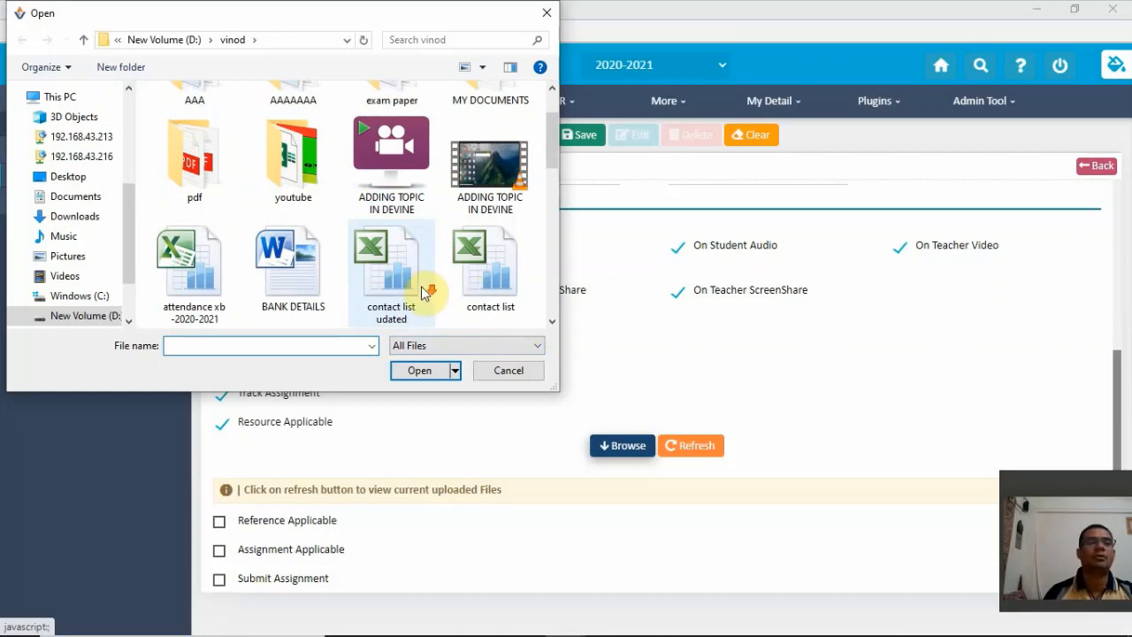
scroll(423, 291, "down", 3)
left_click(292, 275)
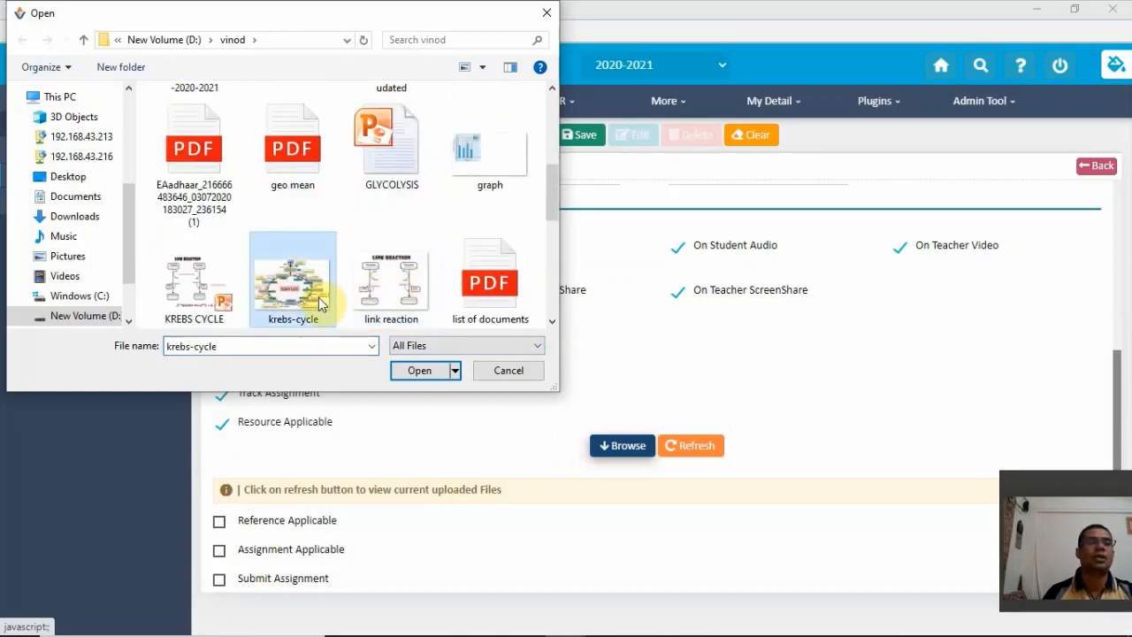
left_click(419, 372)
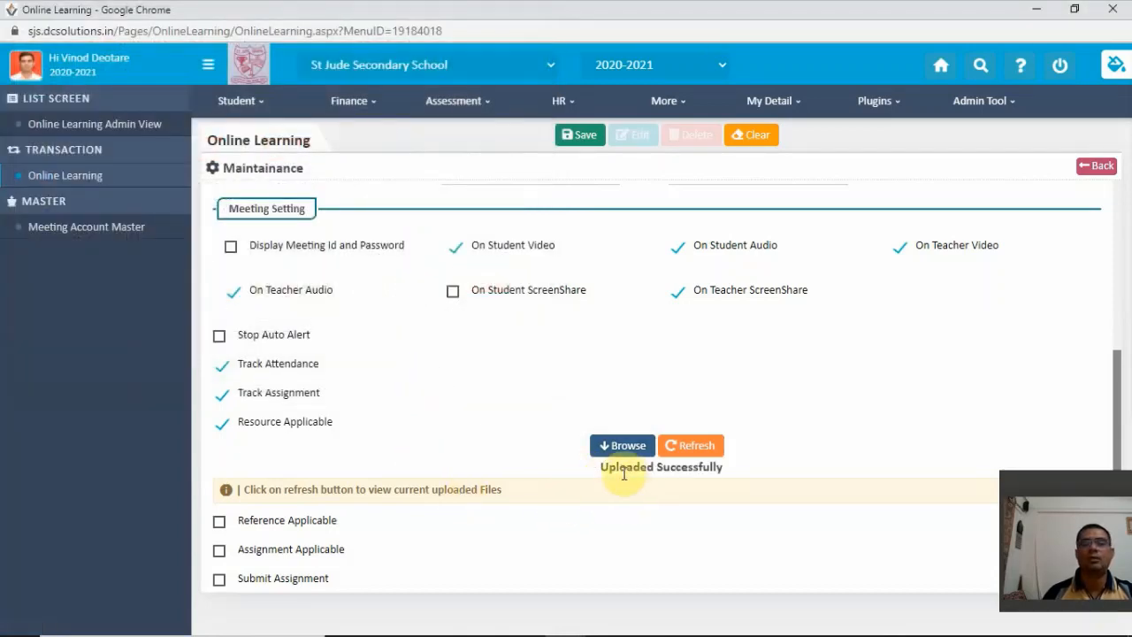
left_click(702, 451)
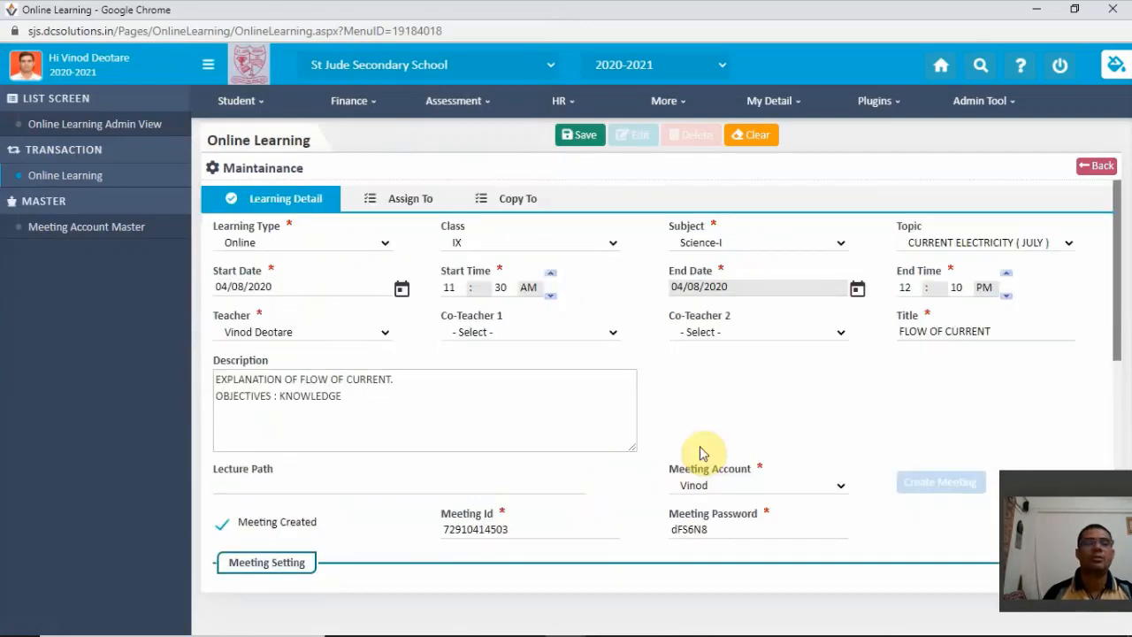
- Enable the Reference Applicable option for the lecture
scroll(681, 415, "down", 5)
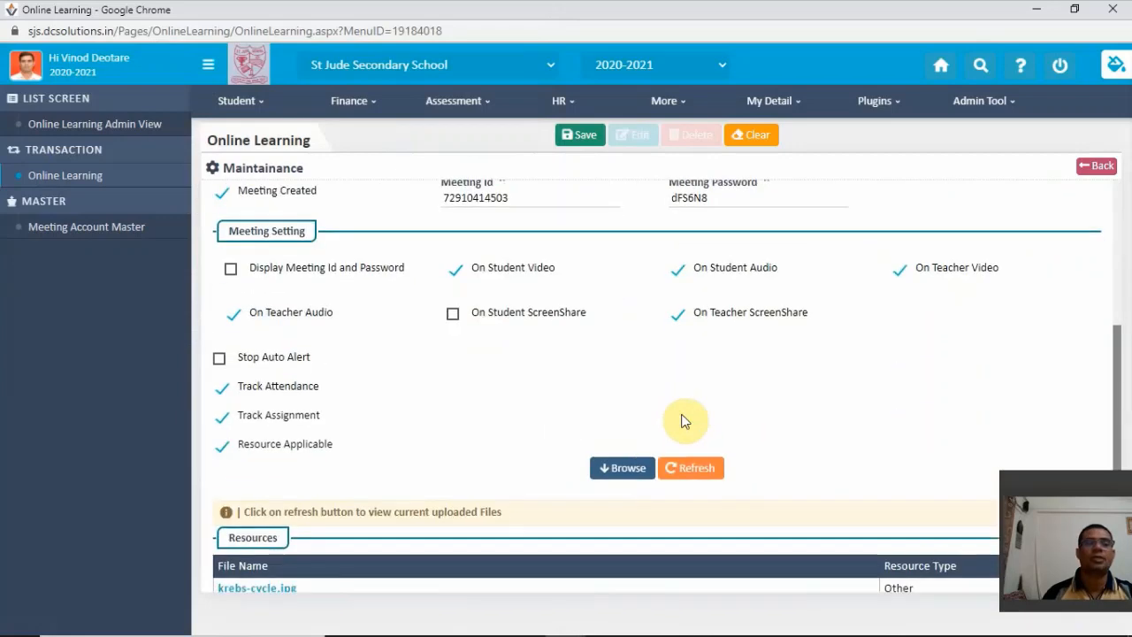
scroll(348, 503, "down", 2)
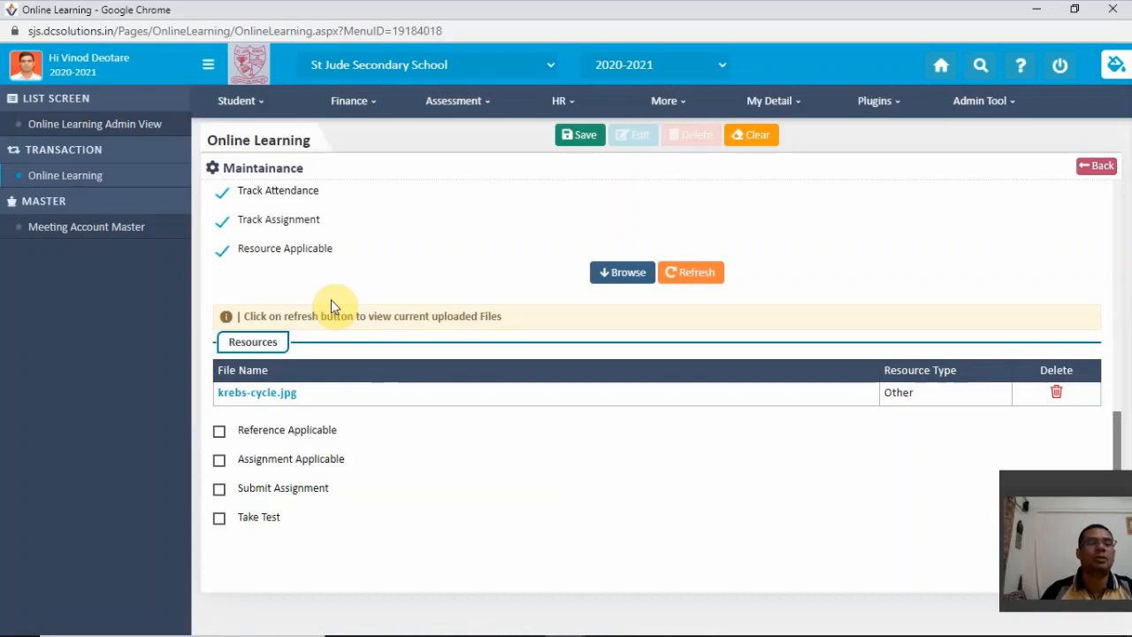
left_click(220, 434)
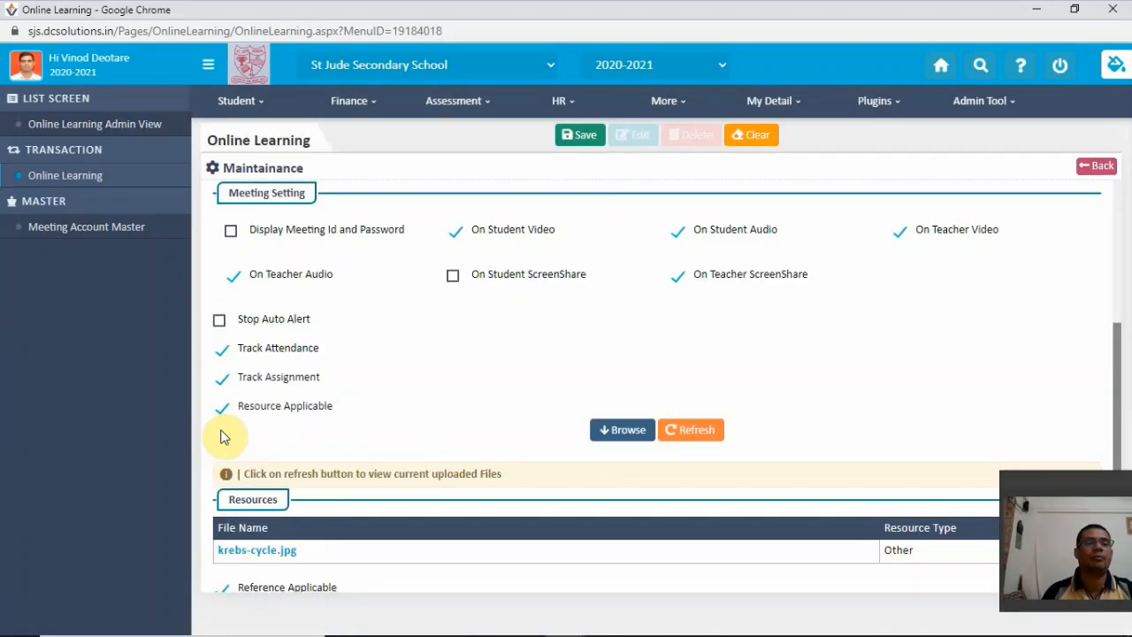
scroll(358, 345, "down", 2)
scroll(358, 345, "down", 1)
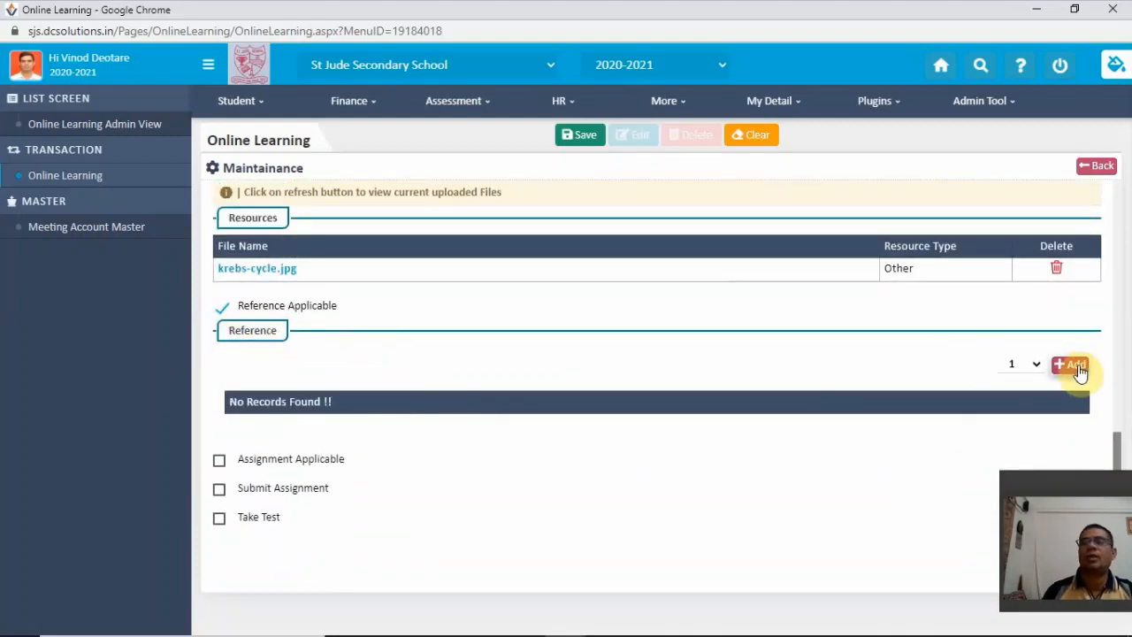
- Set the number of references to 1, add the empty reference row and open its Reference Path for entry
left_click(1037, 369)
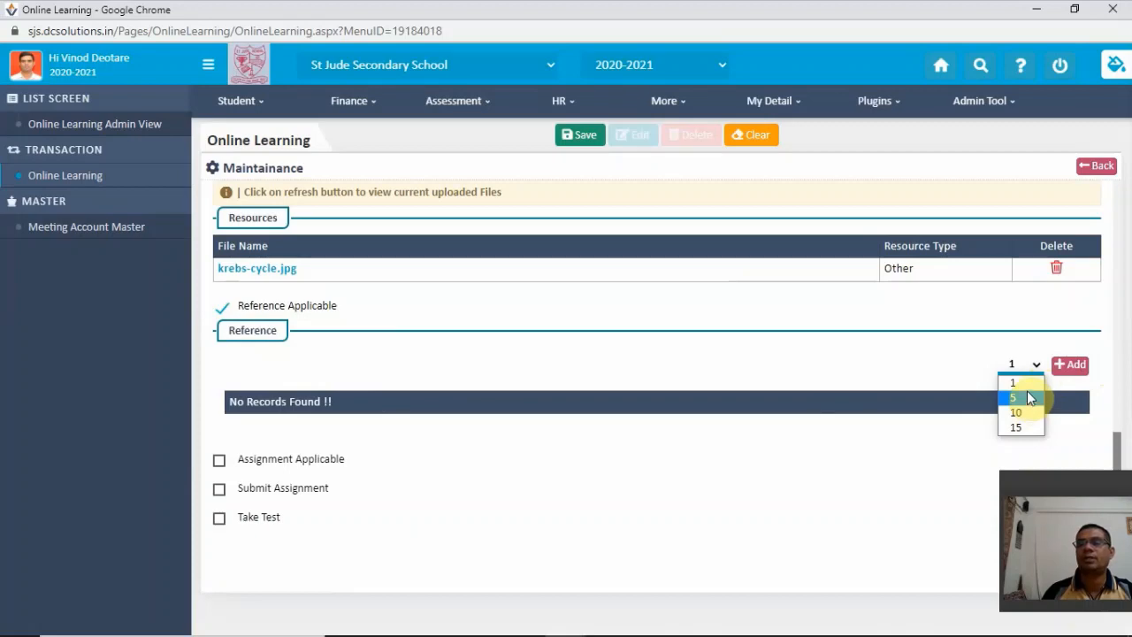
left_click(1025, 382)
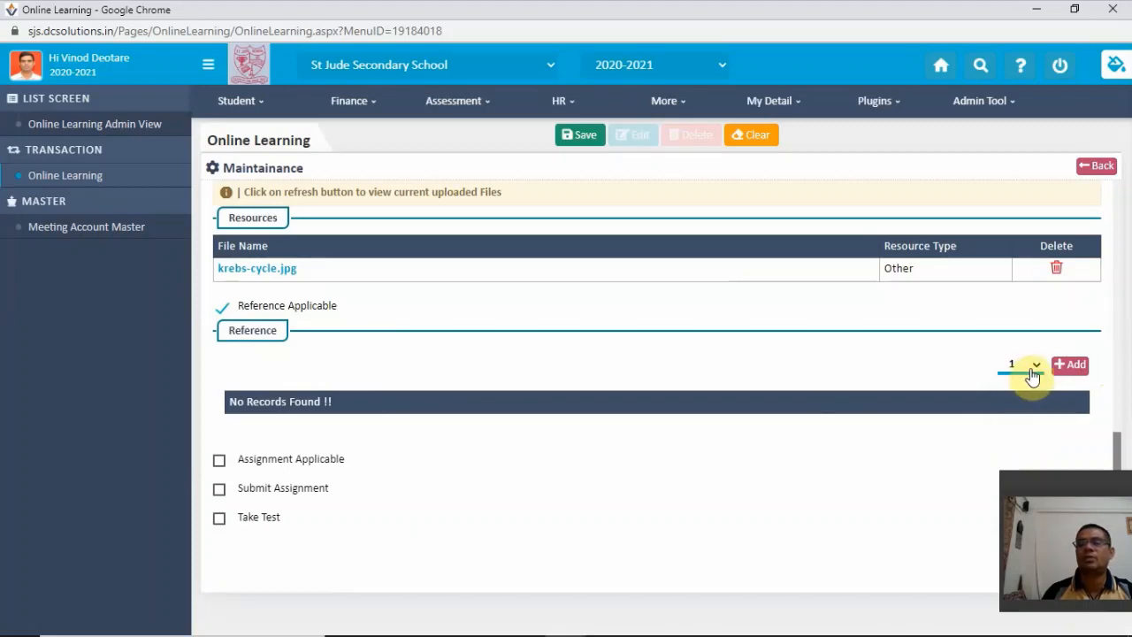
left_click(1035, 368)
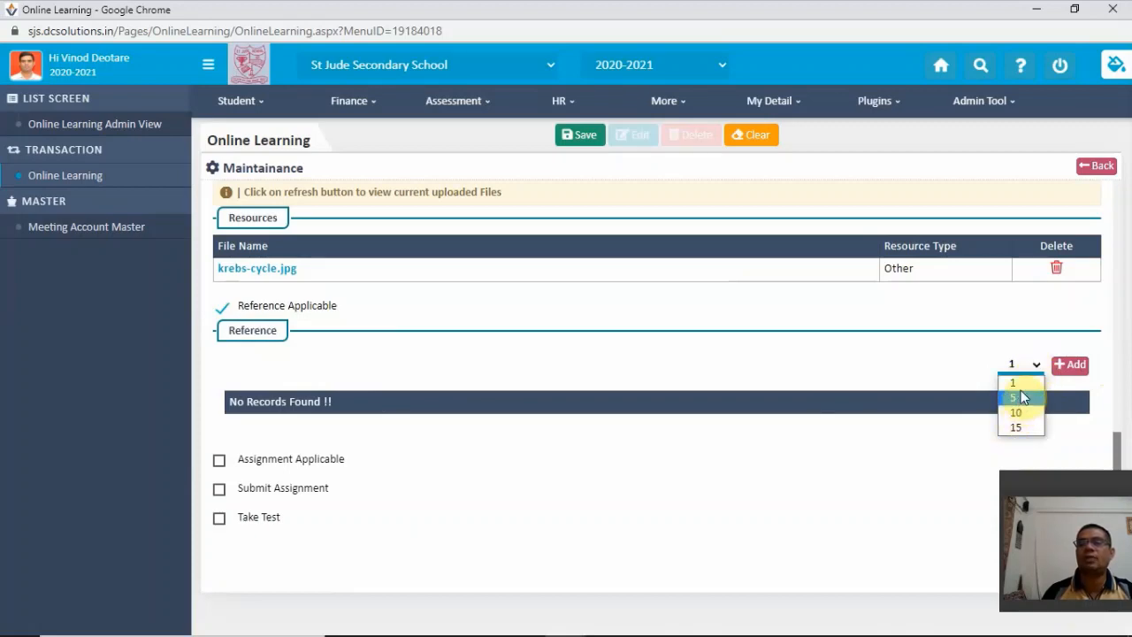
left_click(1019, 382)
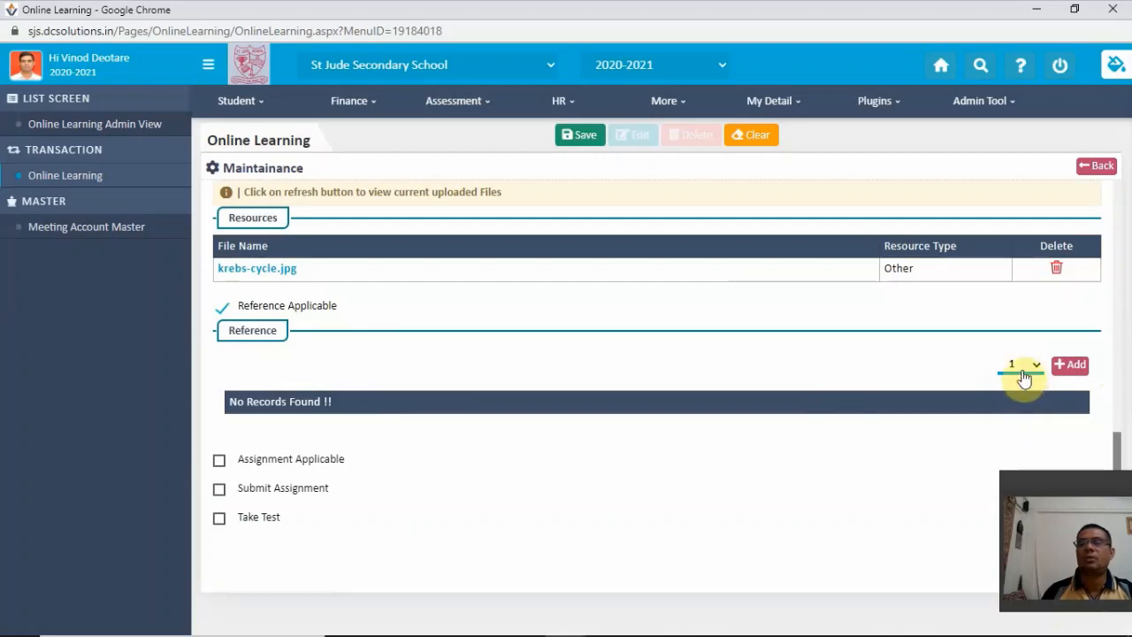
left_click(1070, 371)
scroll(1070, 371, "up", 3)
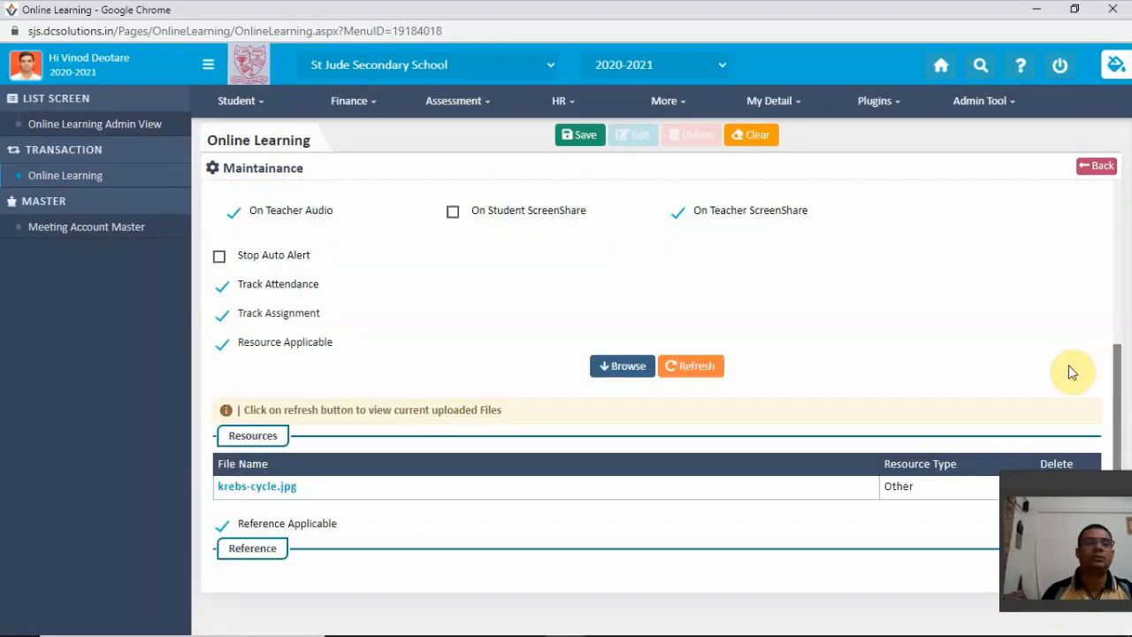
scroll(915, 379, "down", 2)
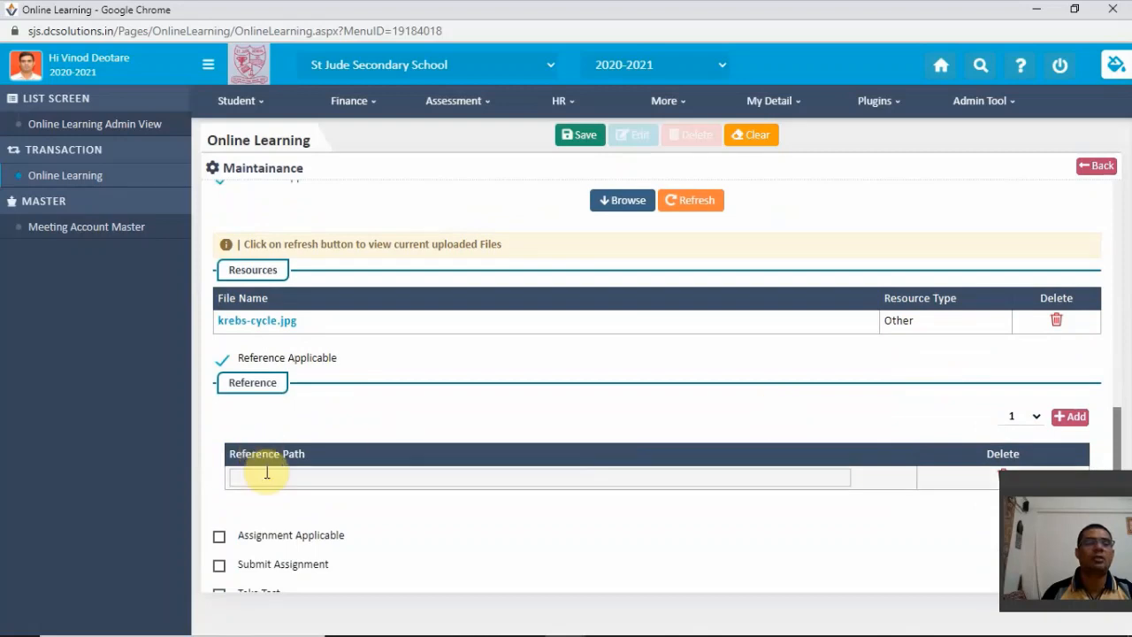
left_click(352, 478)
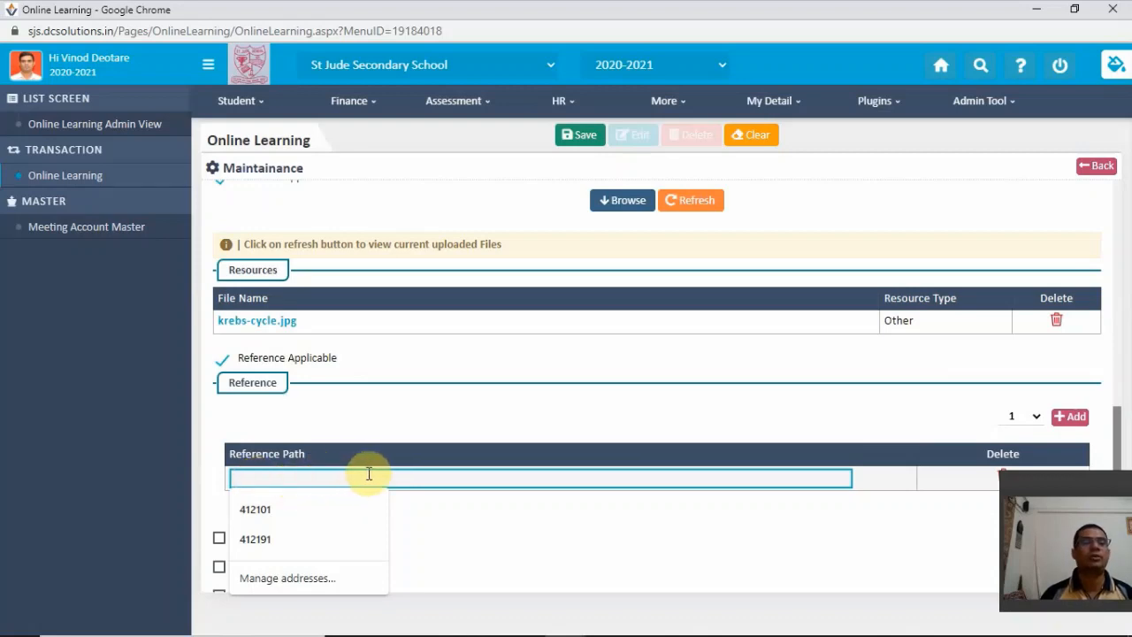
left_click(430, 518)
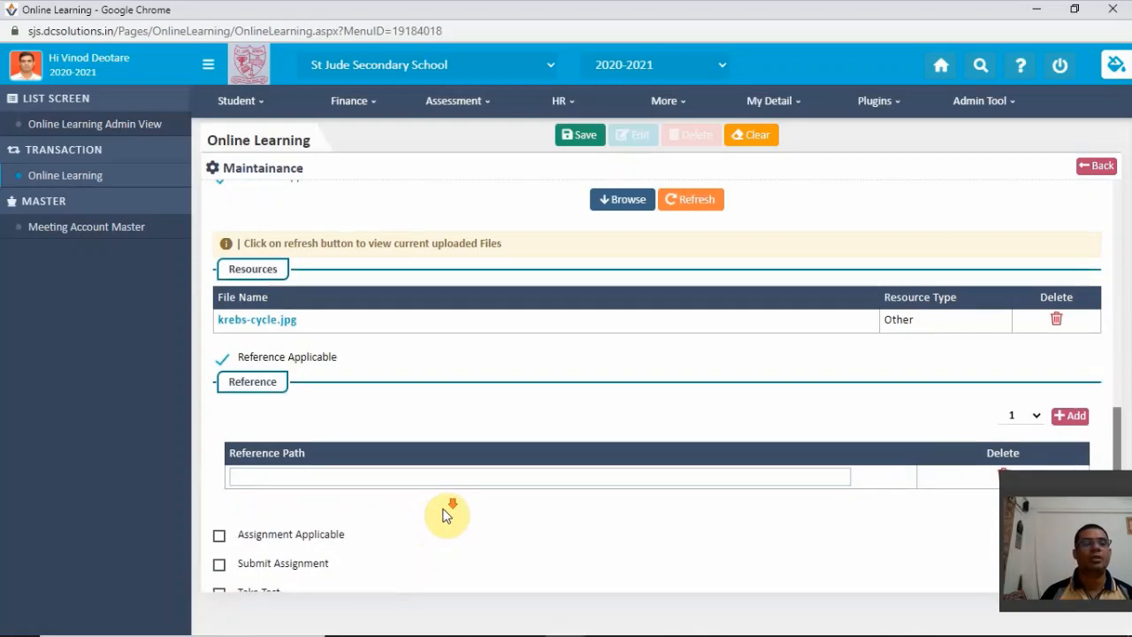
- Enable the Assignment Applicable and Submit Assignment options for the lecture
scroll(446, 516, "down", 1)
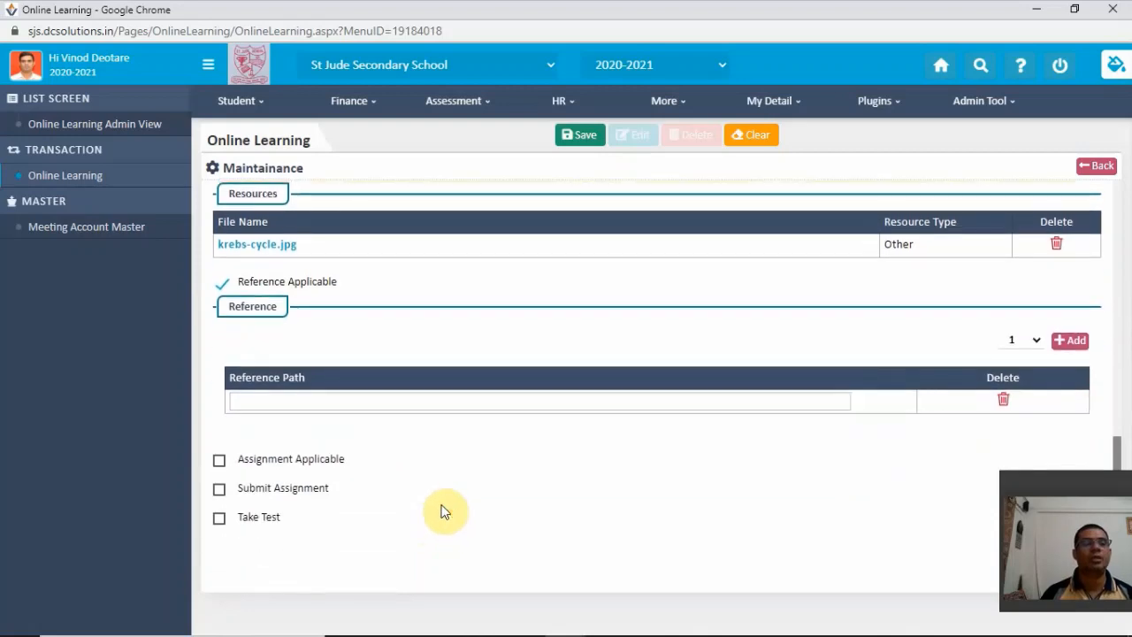
left_click(219, 460)
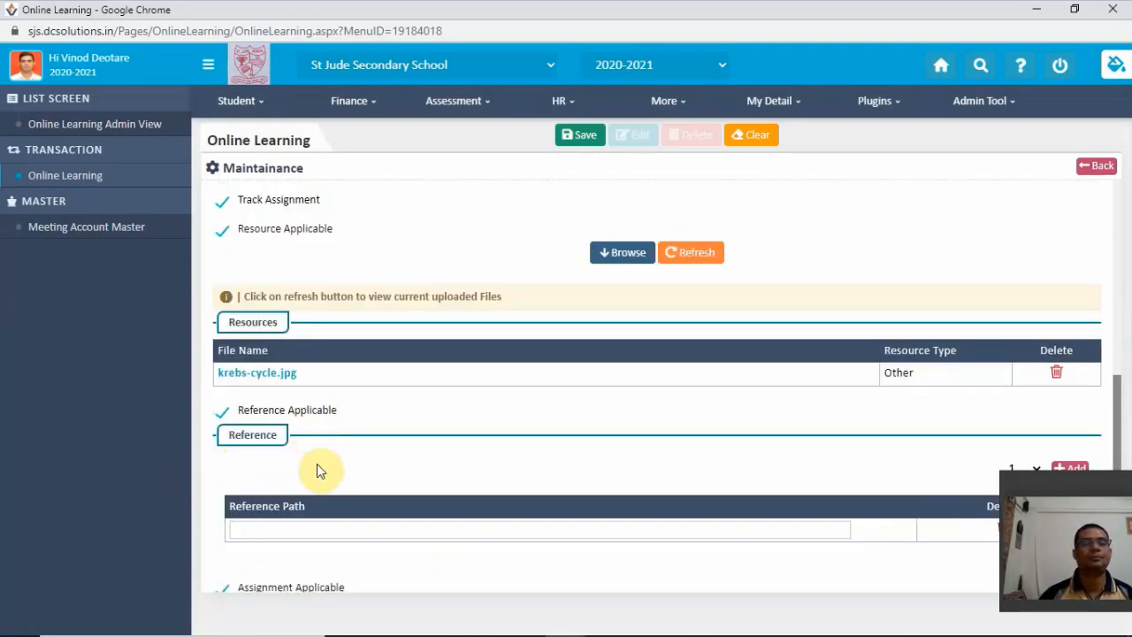
scroll(318, 465, "down", 3)
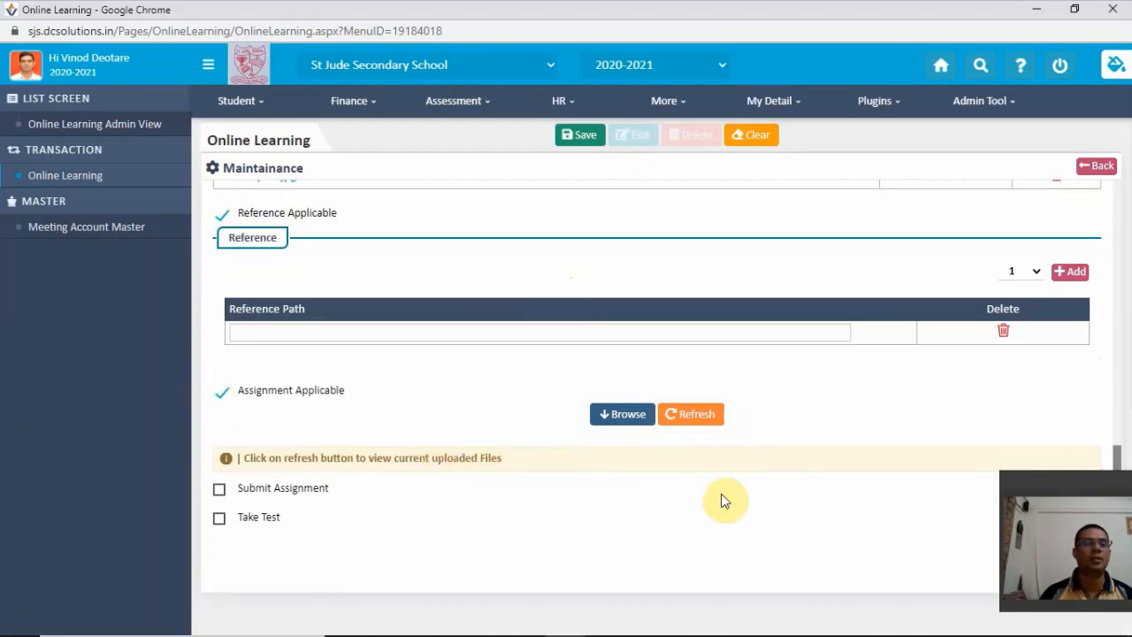
left_click(219, 490)
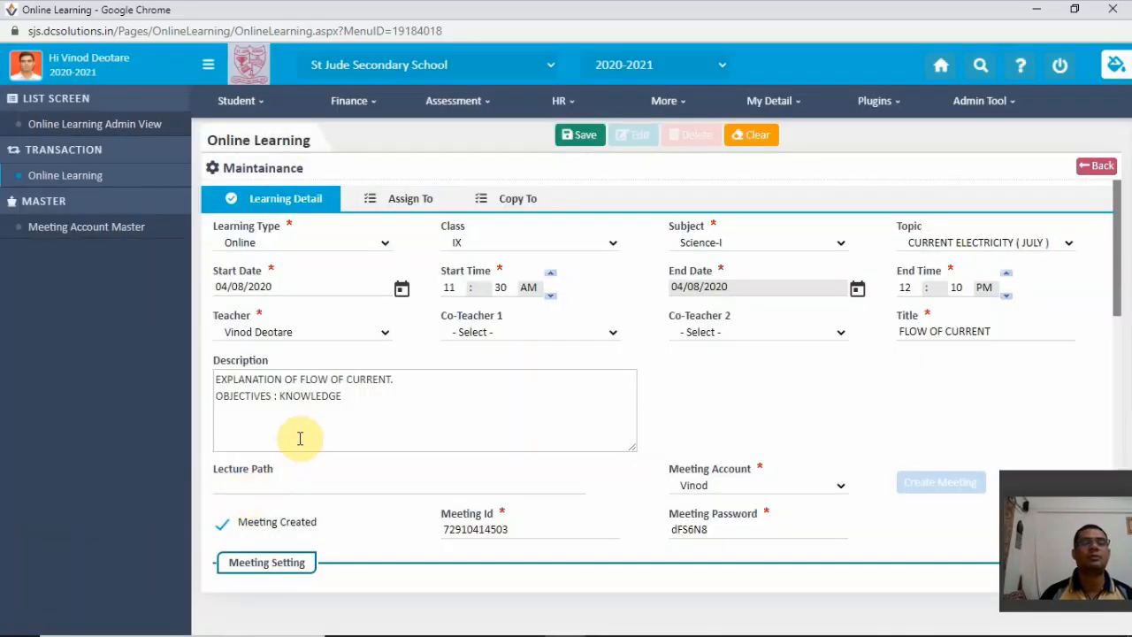
scroll(300, 437, "down", 3)
scroll(327, 428, "down", 6)
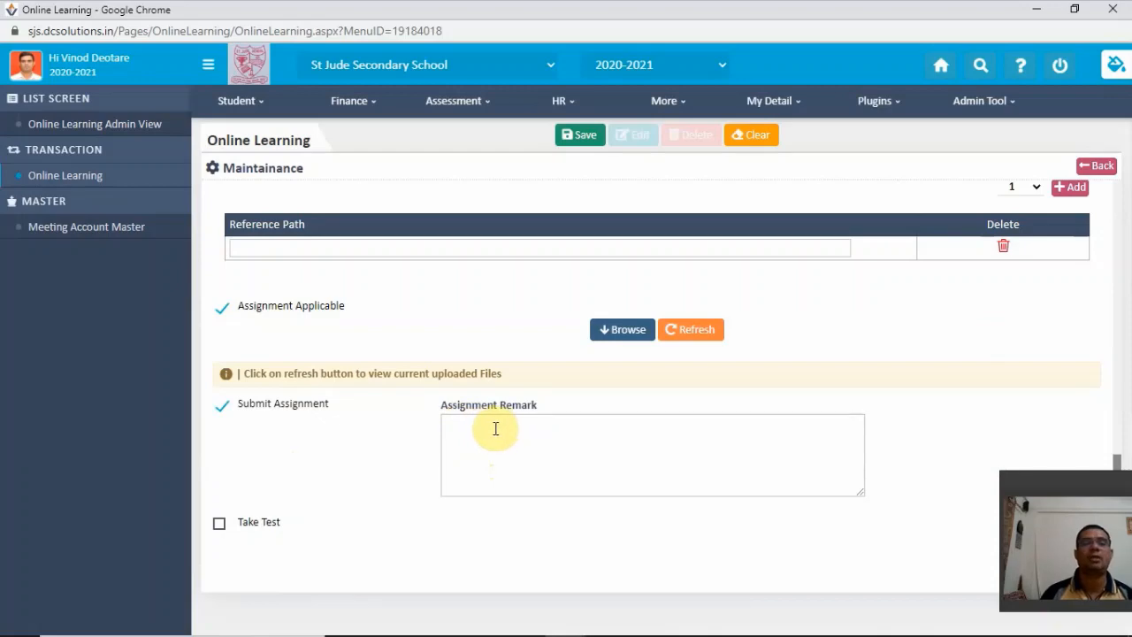
- Disable the Submit Assignment, Assignment Applicable and Reference Applicable options for the lecture
left_click(224, 410)
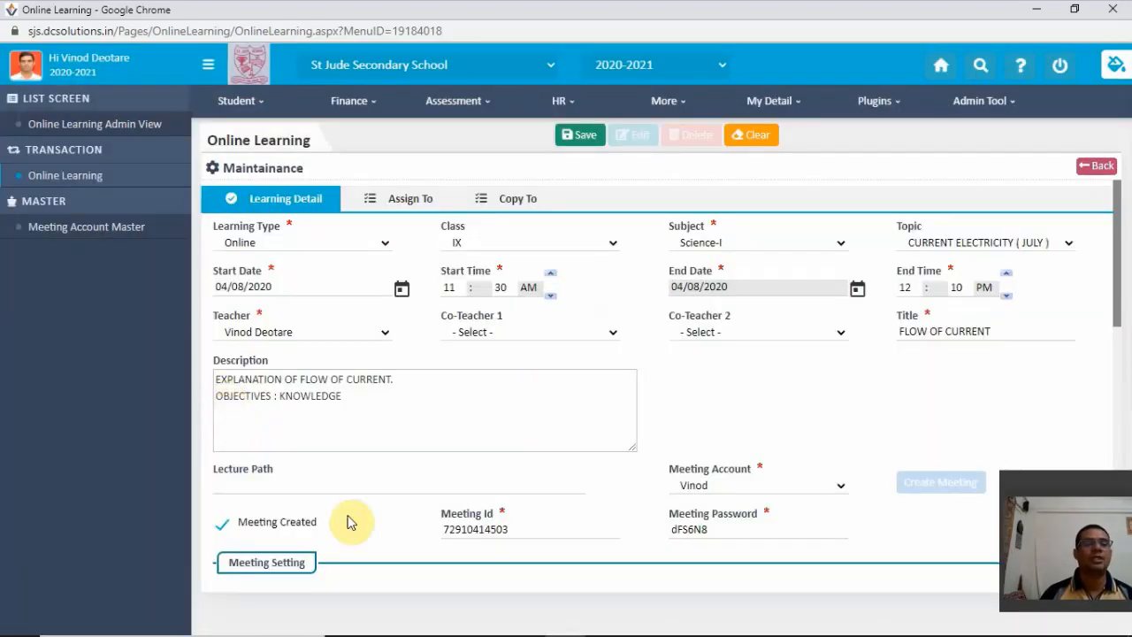
scroll(352, 500, "down", 3)
scroll(240, 457, "down", 3)
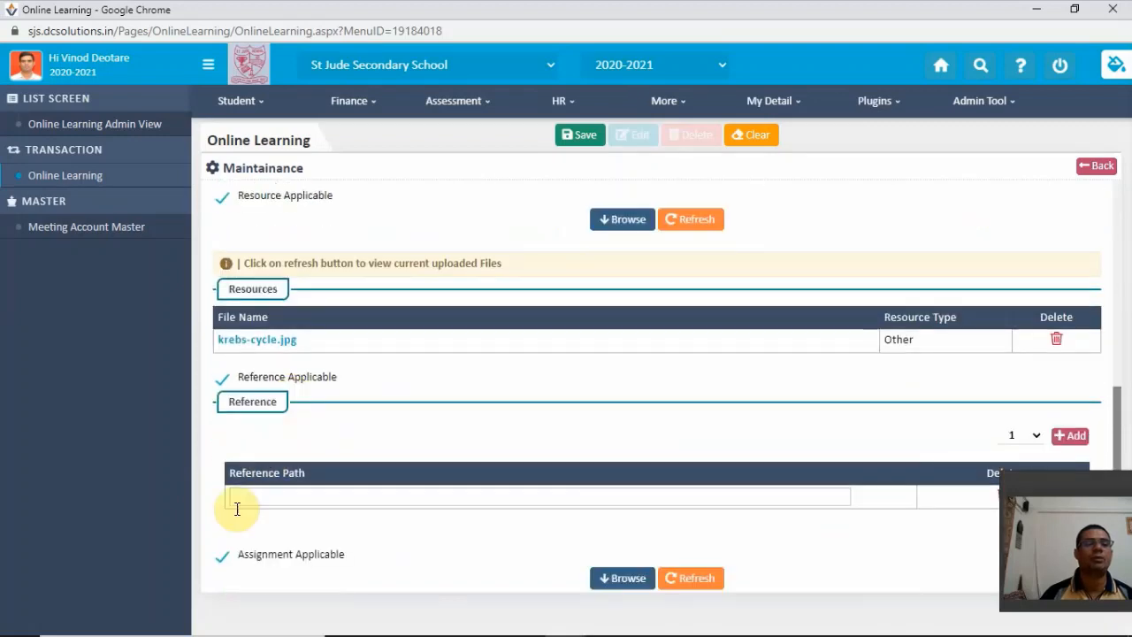
left_click(224, 559)
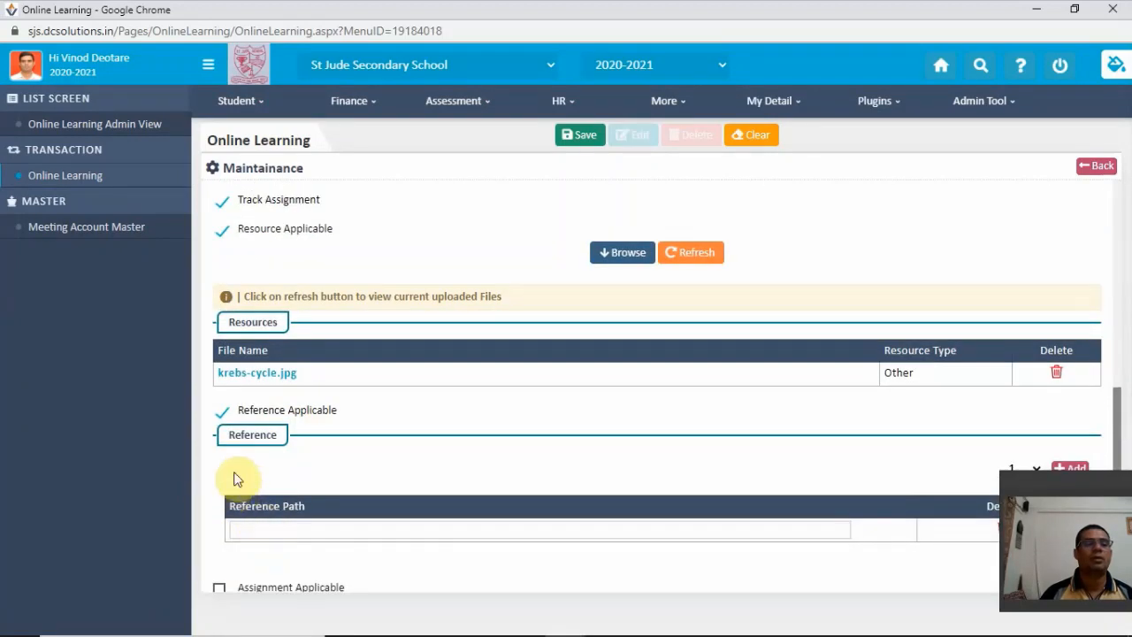
left_click(220, 415)
scroll(298, 421, "down", 2)
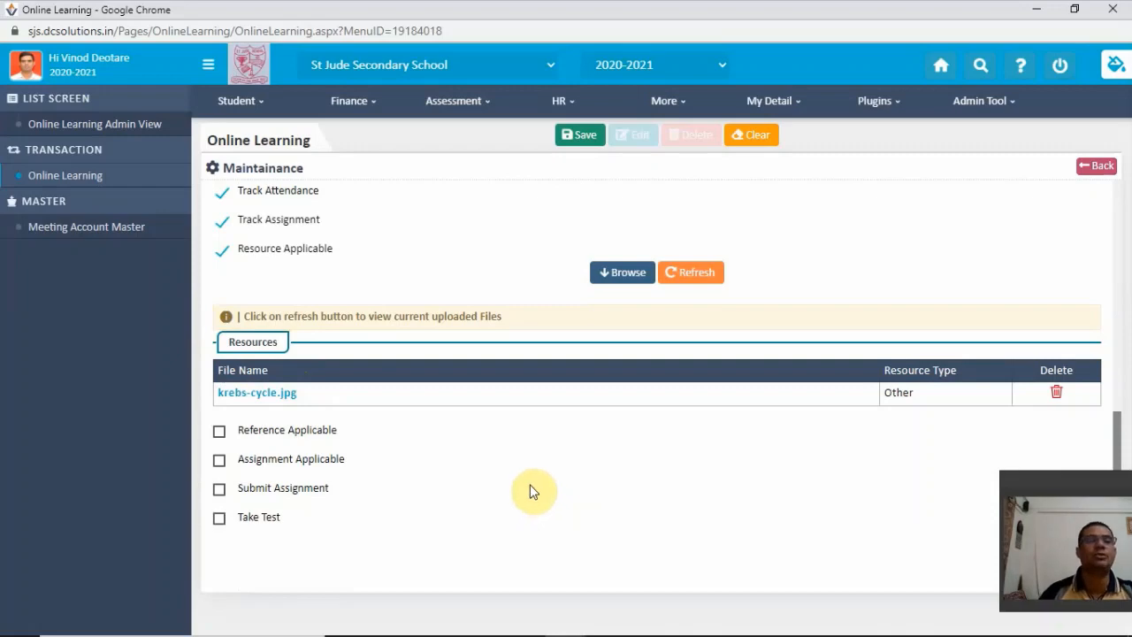
- Open the Assign To settings of the lecture
scroll(528, 490, "up", 10)
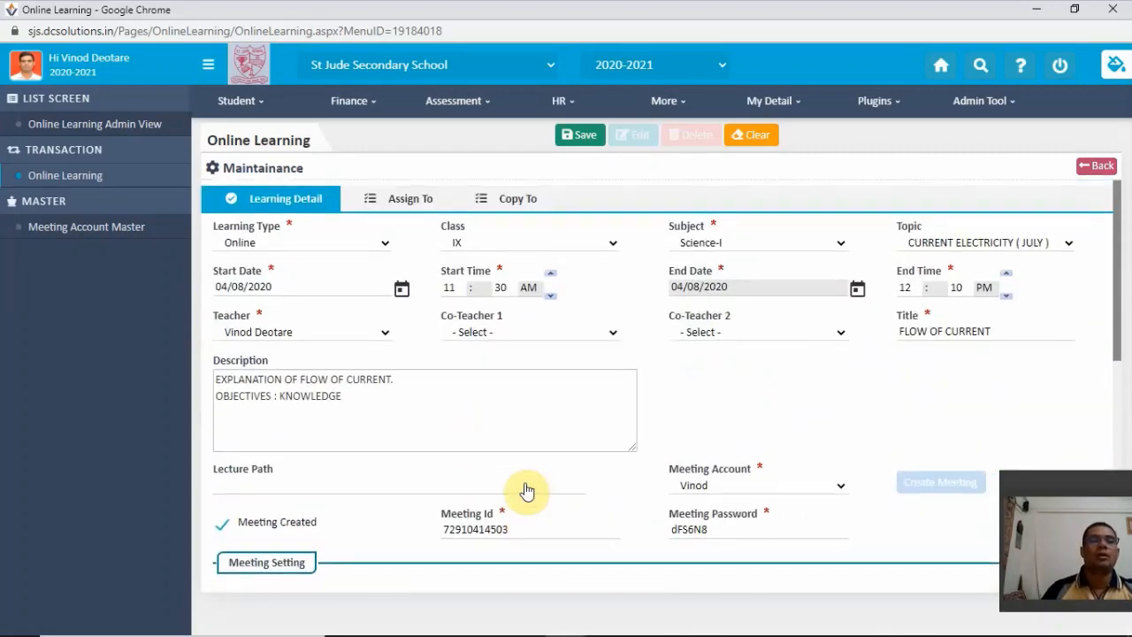
left_click(412, 203)
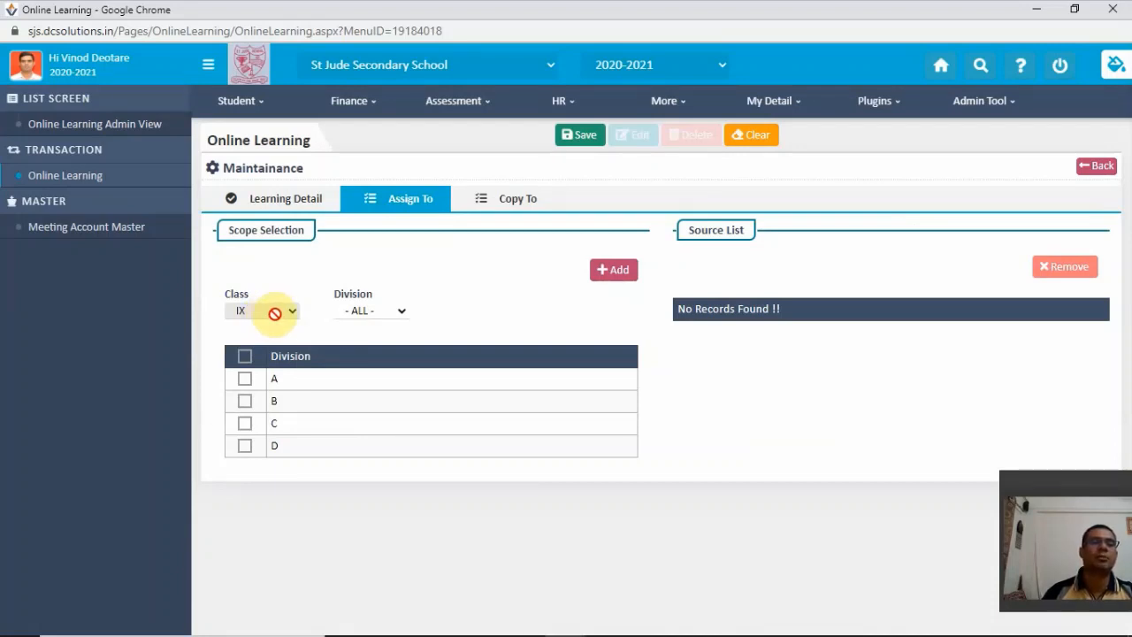
- Select divisions A, B, C and D of Class IX as the lecture's audience
left_click(245, 424)
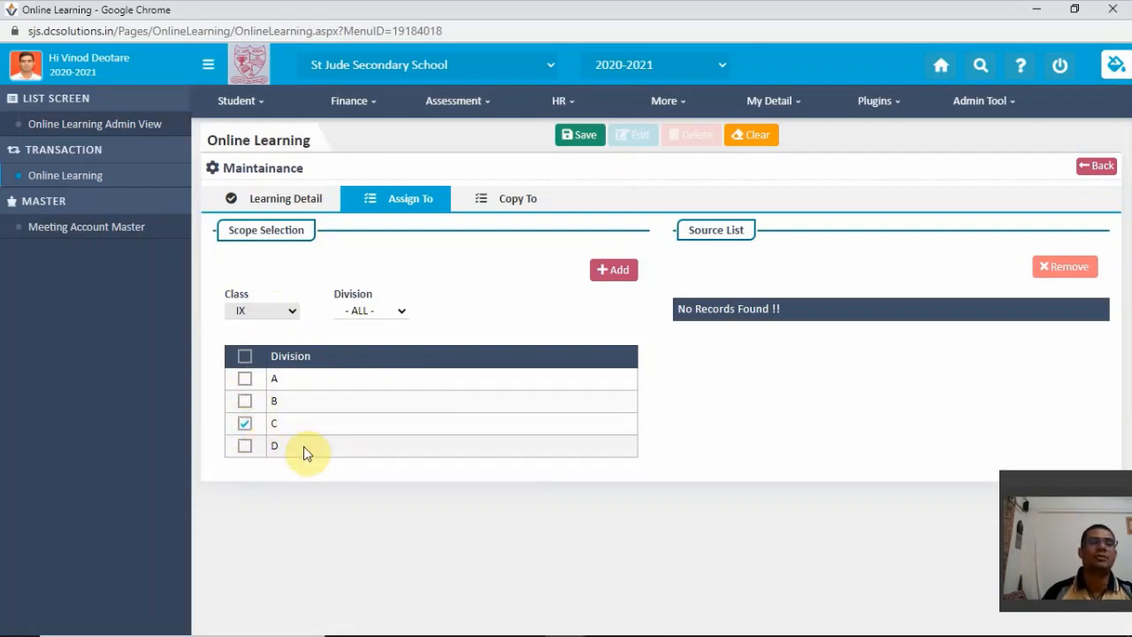
left_click(246, 447)
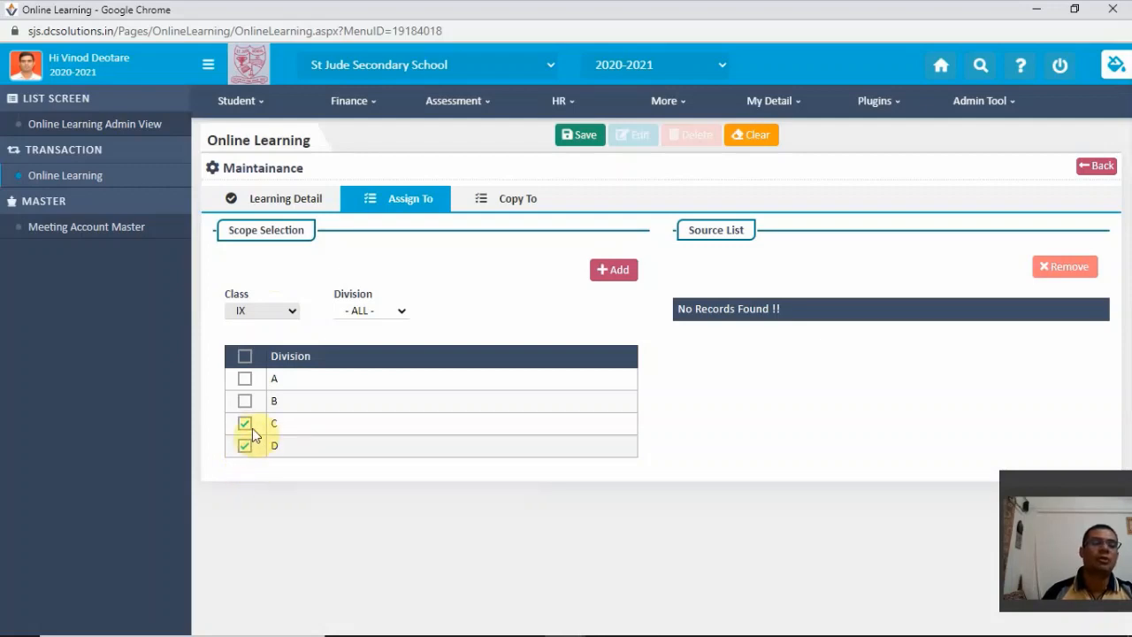
left_click(245, 402)
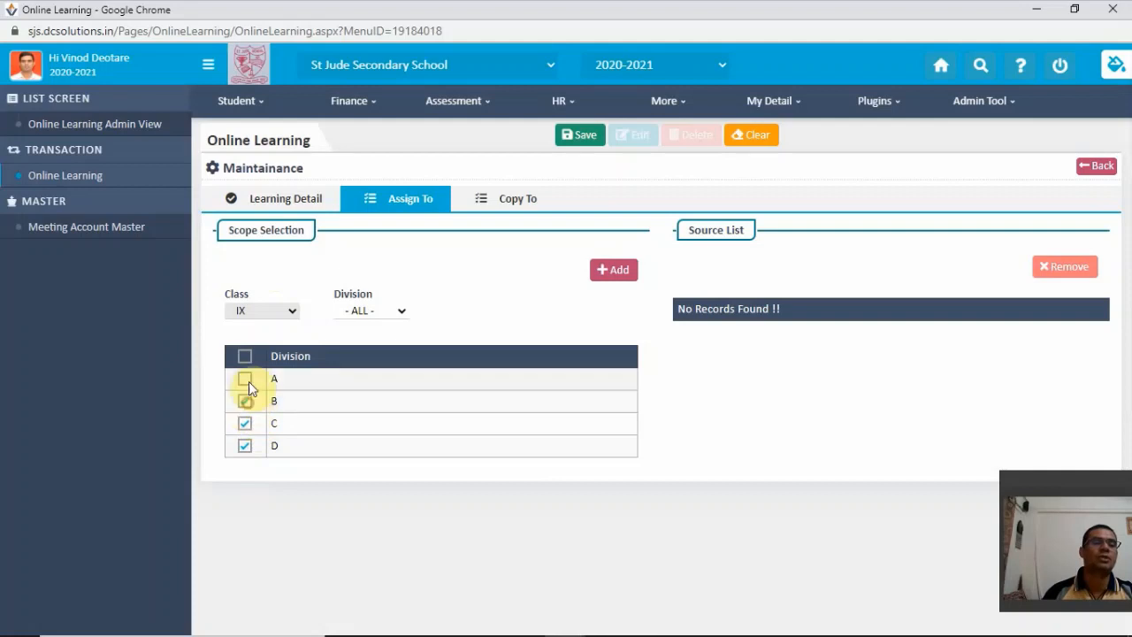
left_click(245, 379)
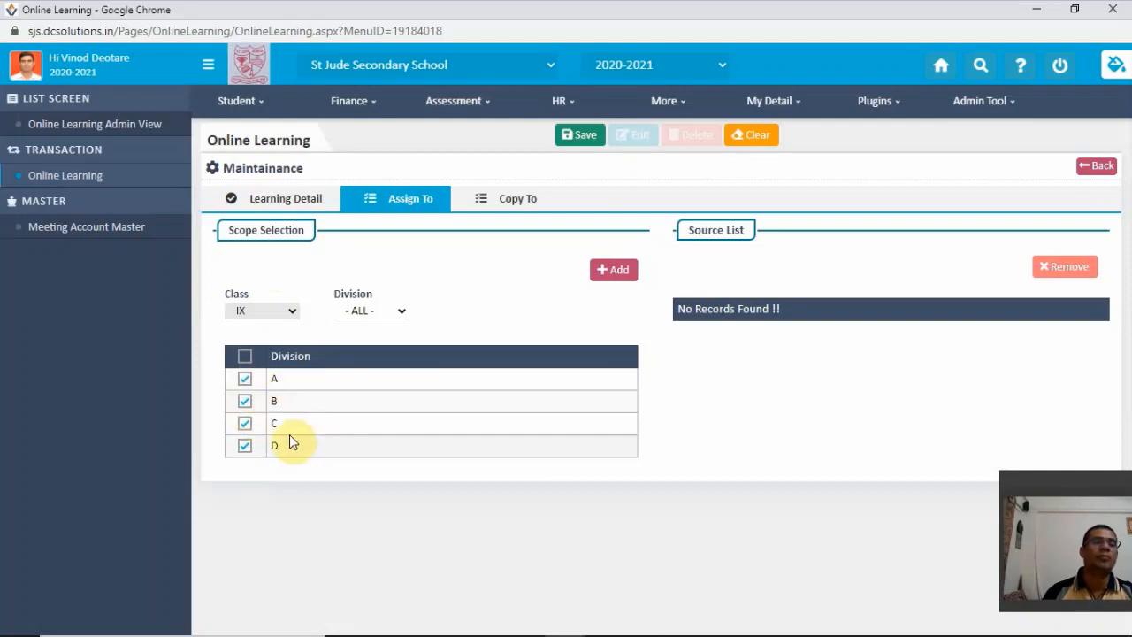
- Deselect all four Class IX divisions in the scope selection
left_click(245, 446)
left_click(245, 401)
left_click(245, 379)
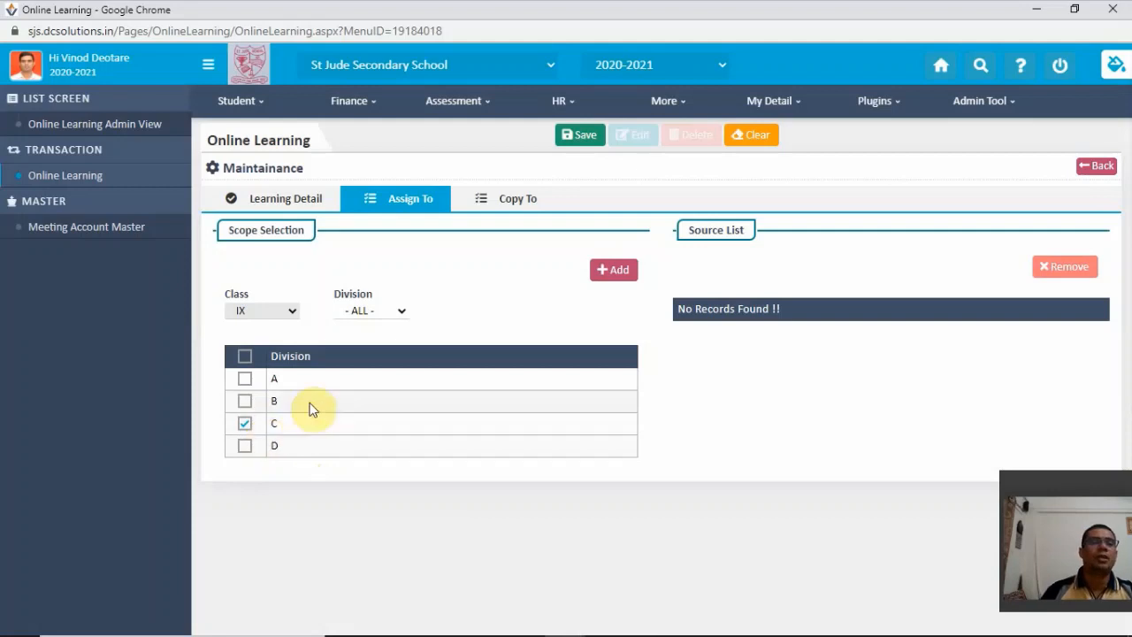
left_click(248, 424)
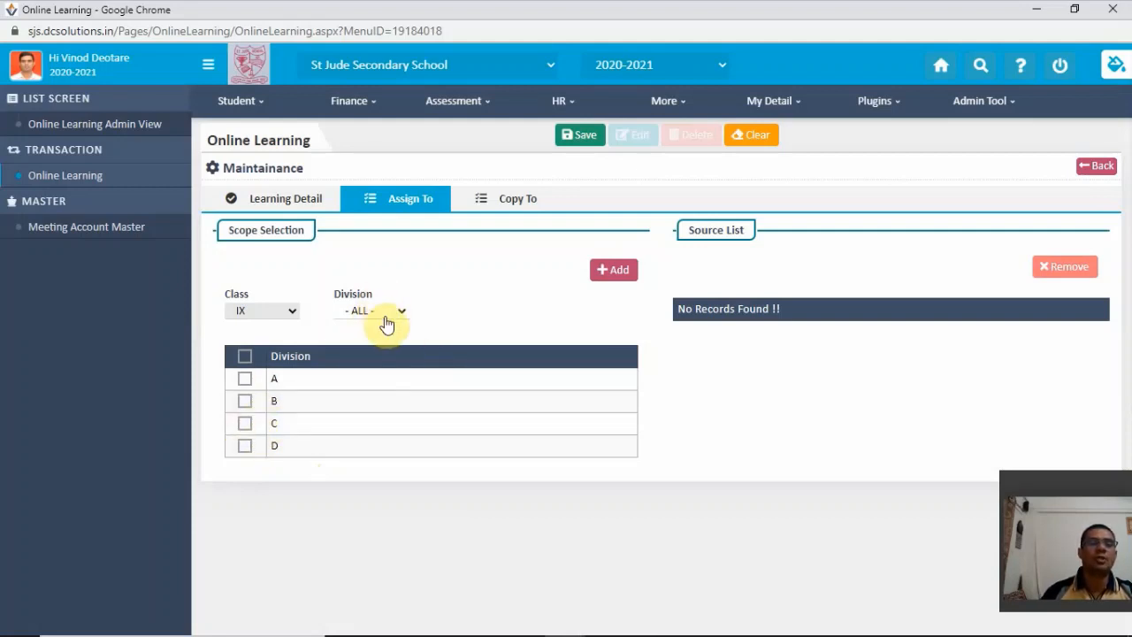
- Set the division to C and select all of its students in the scope selection
left_click(400, 315)
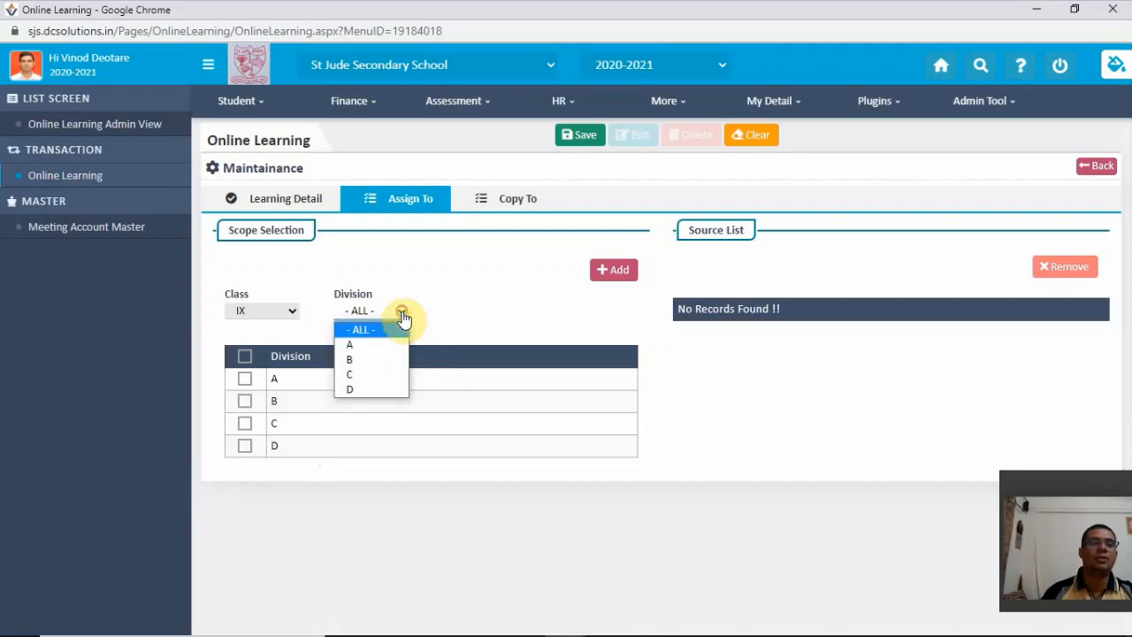
left_click(368, 376)
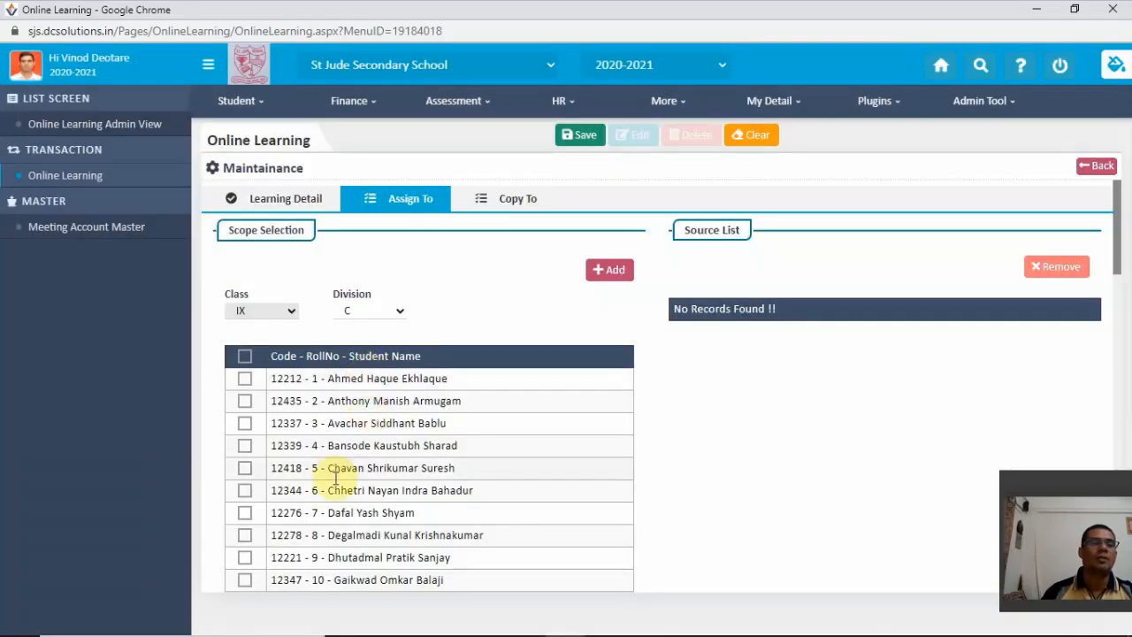
scroll(364, 362, "down", 2)
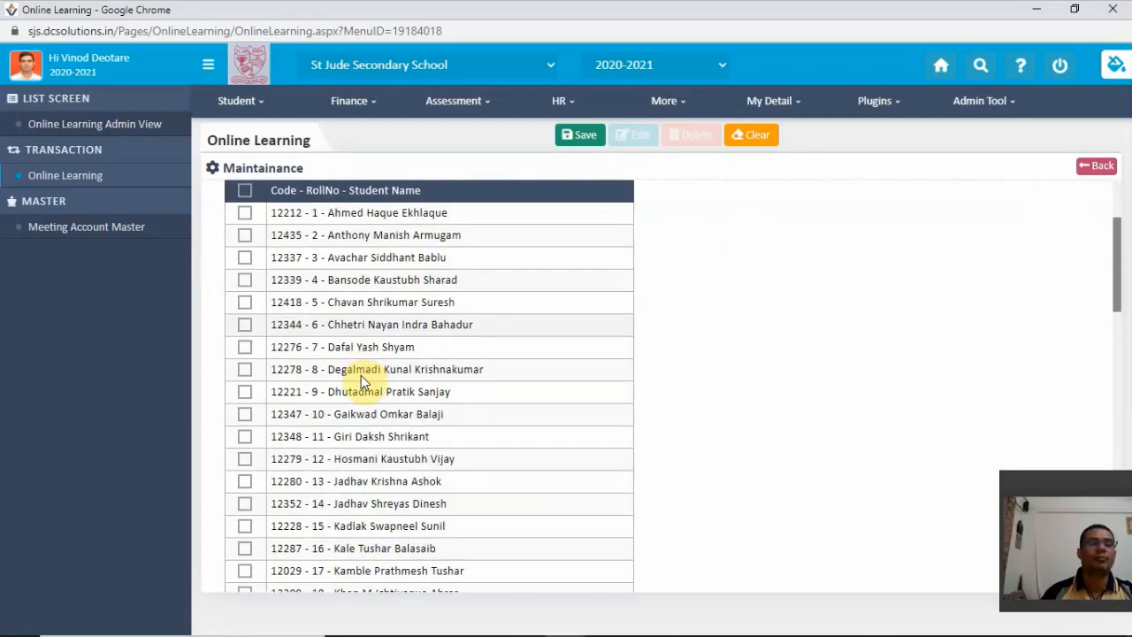
scroll(361, 375, "up", 2)
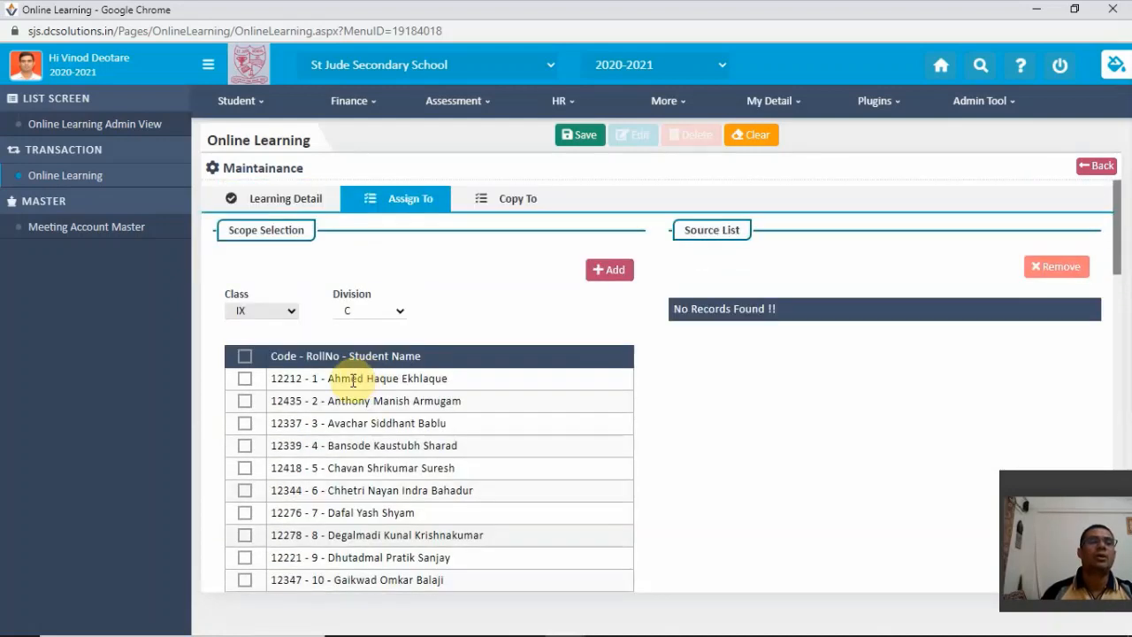
left_click(245, 359)
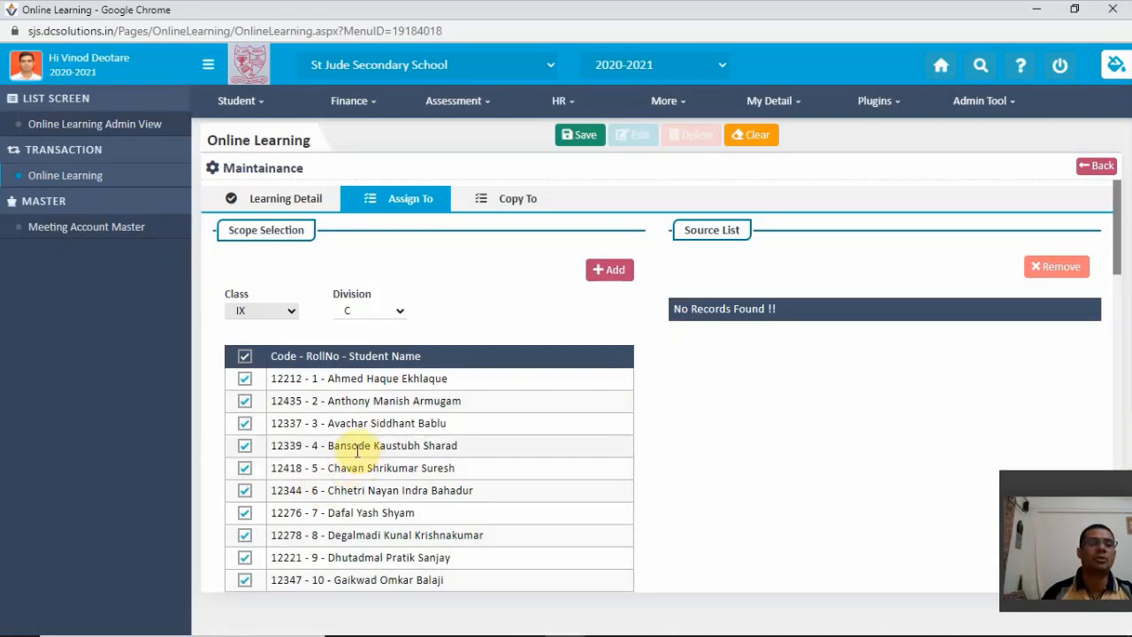
scroll(354, 438, "down", 2)
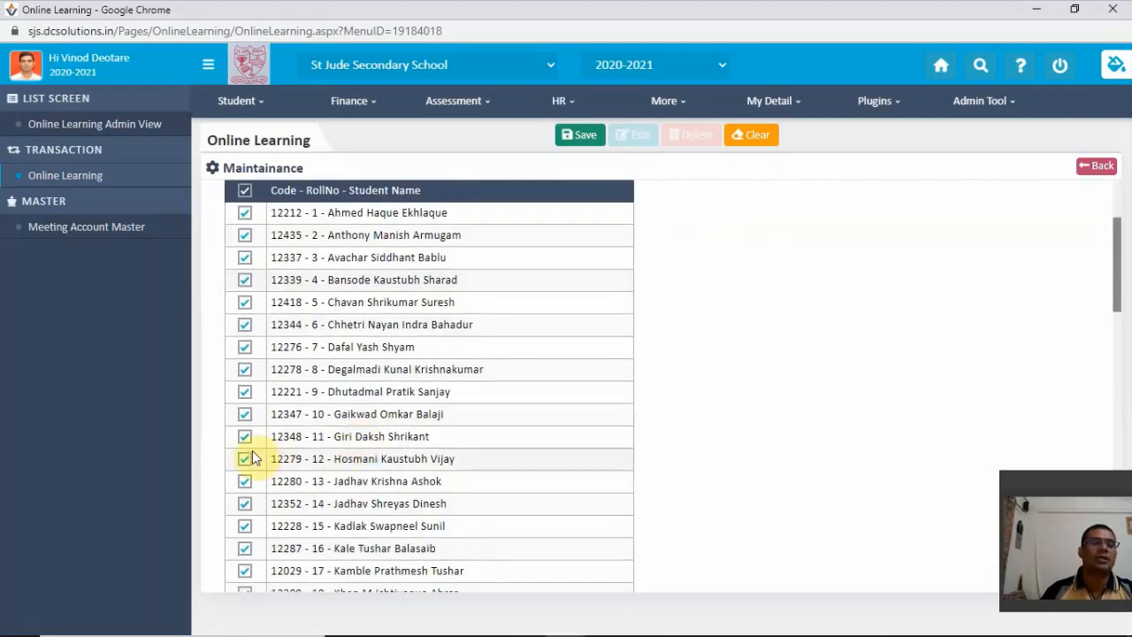
- Deselect the student with roll number 10 in the division C student list and reselect that student
left_click(245, 415)
scroll(372, 469, "down", 2)
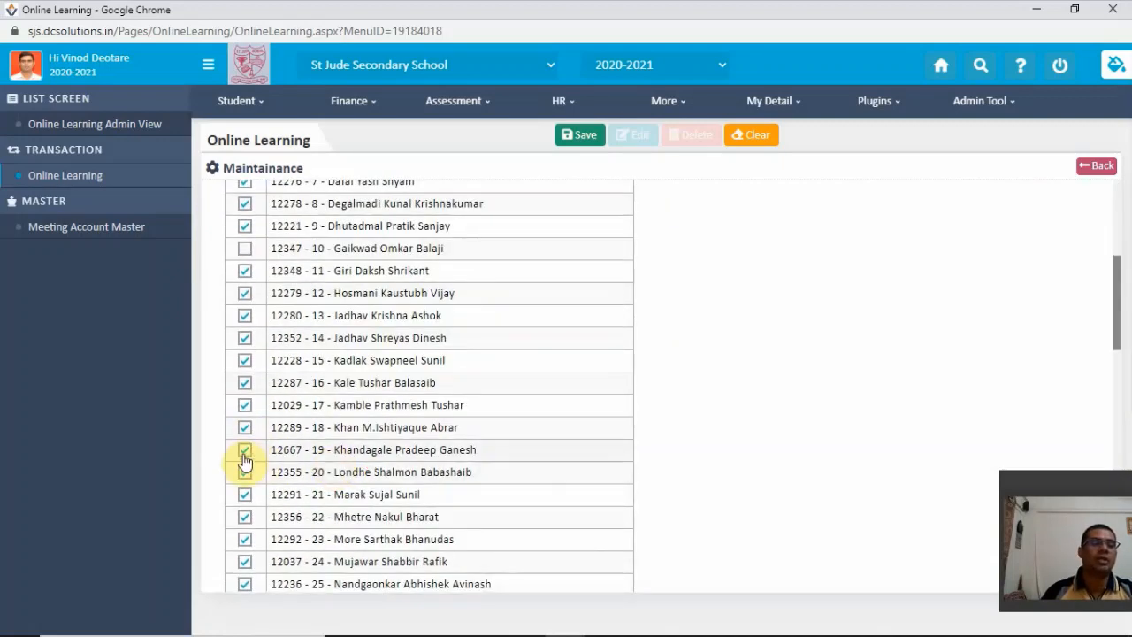
left_click(246, 450)
scroll(292, 415, "up", 3)
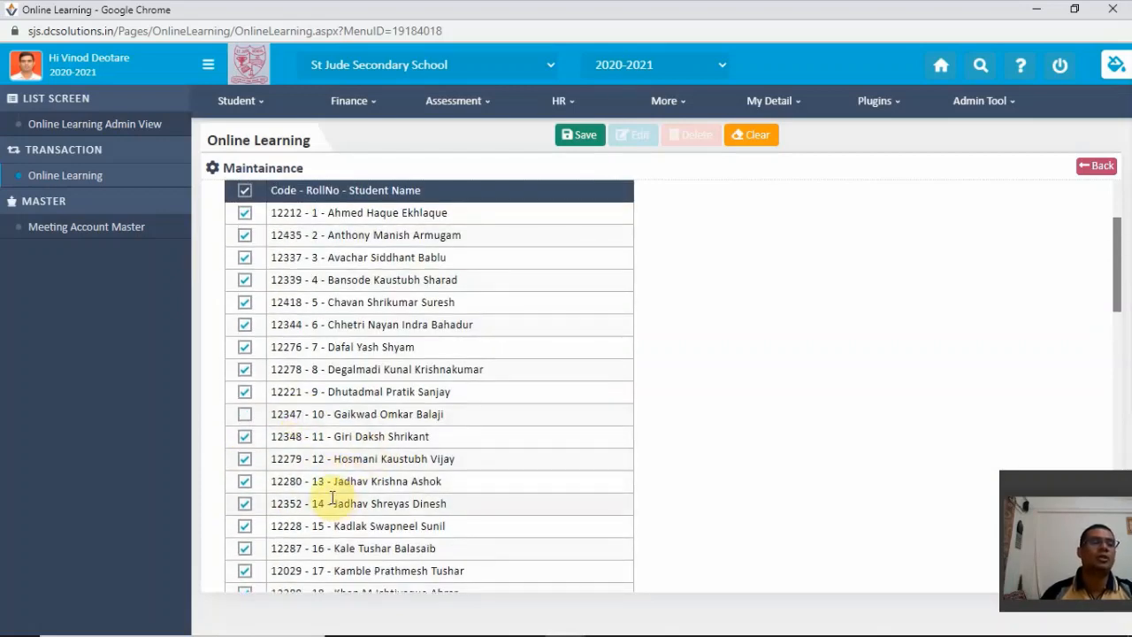
left_click(246, 416)
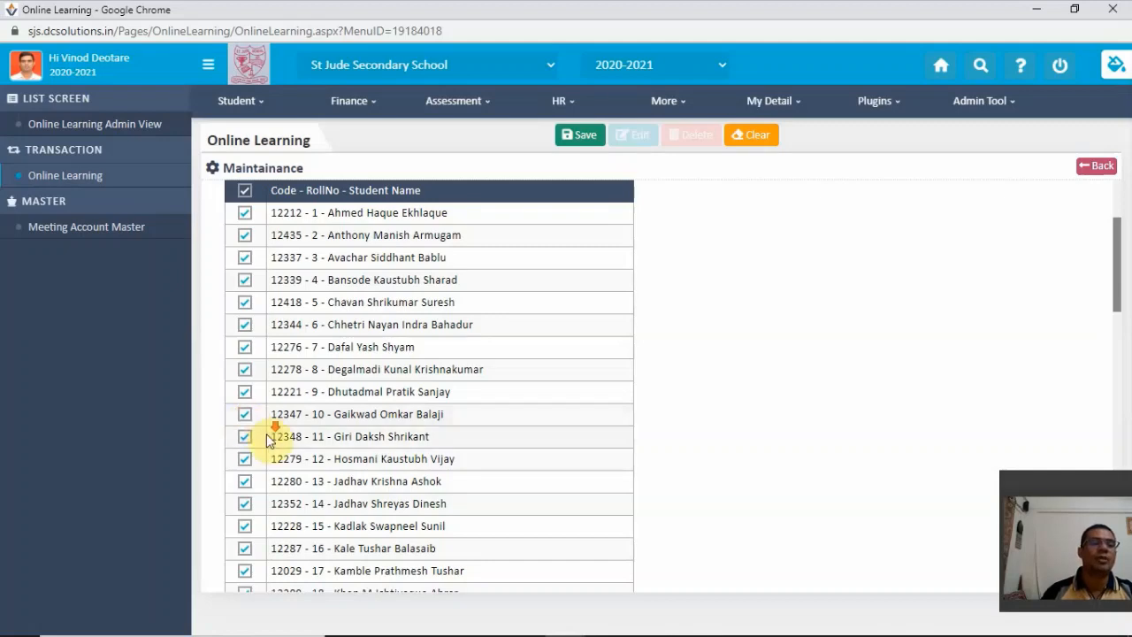
scroll(269, 433, "down", 2)
scroll(296, 416, "up", 4)
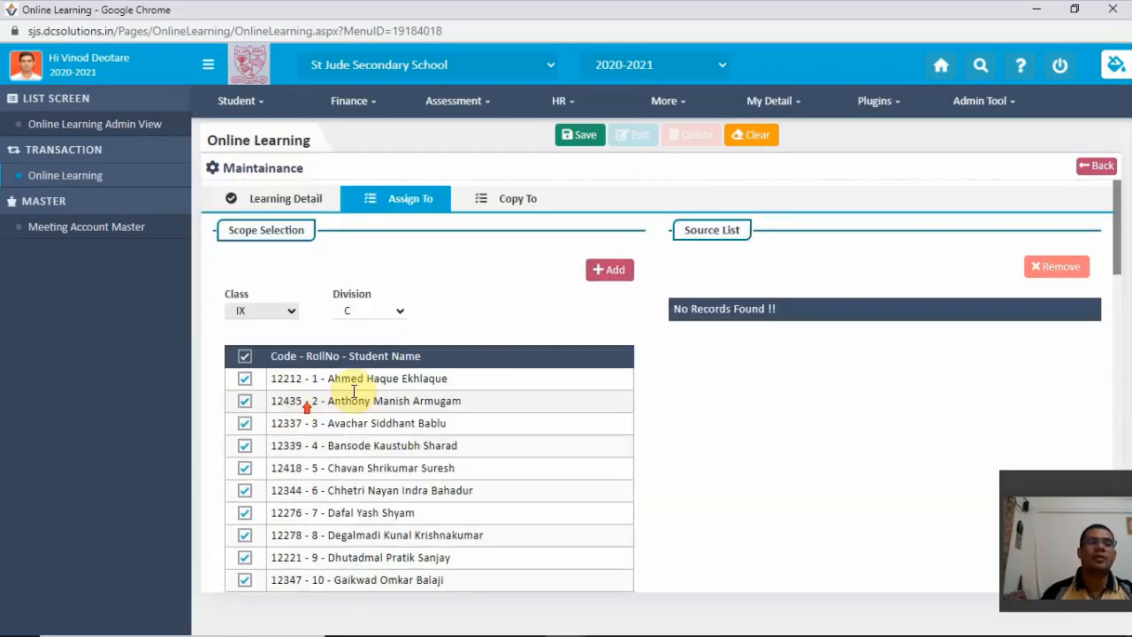
- Set the division filter to ALL, select division C of Class IX and add it to the source list
left_click(399, 315)
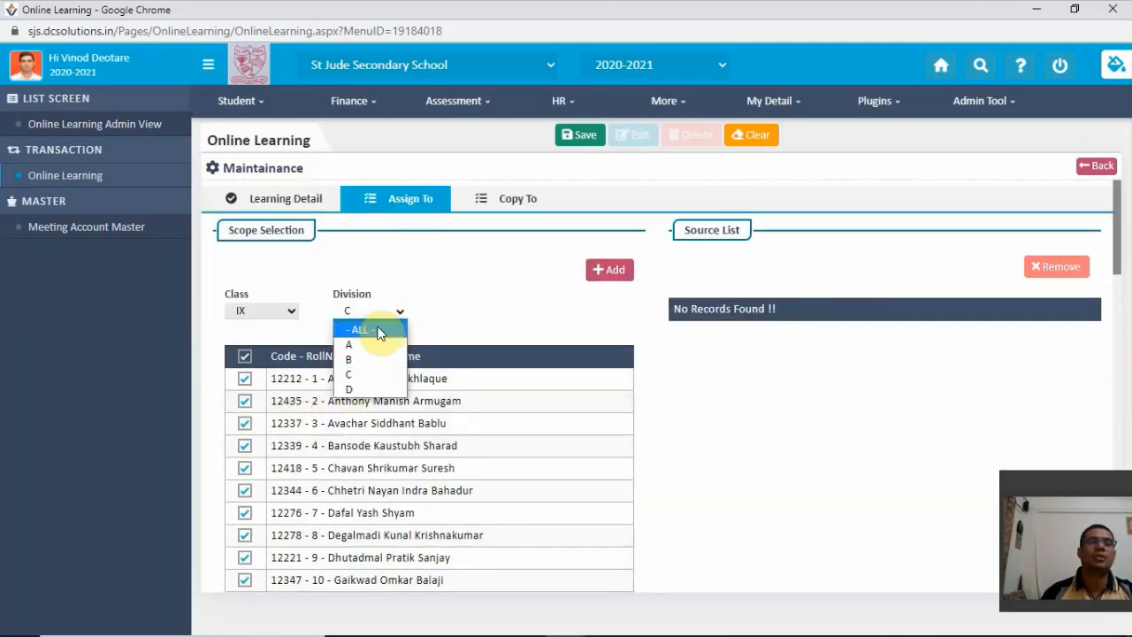
left_click(379, 329)
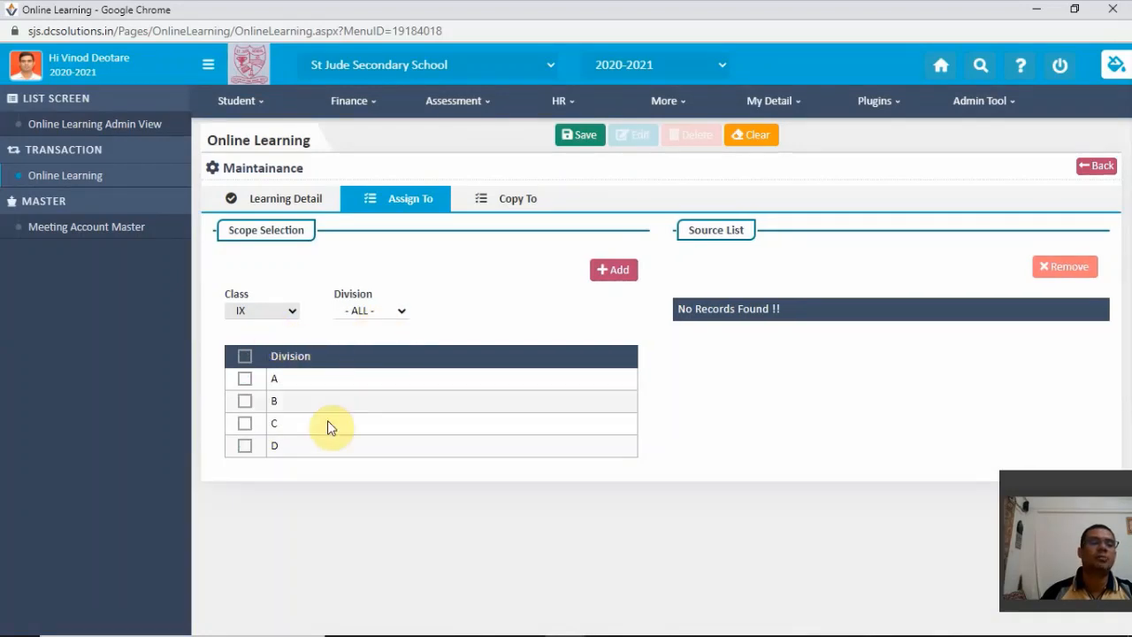
left_click(244, 423)
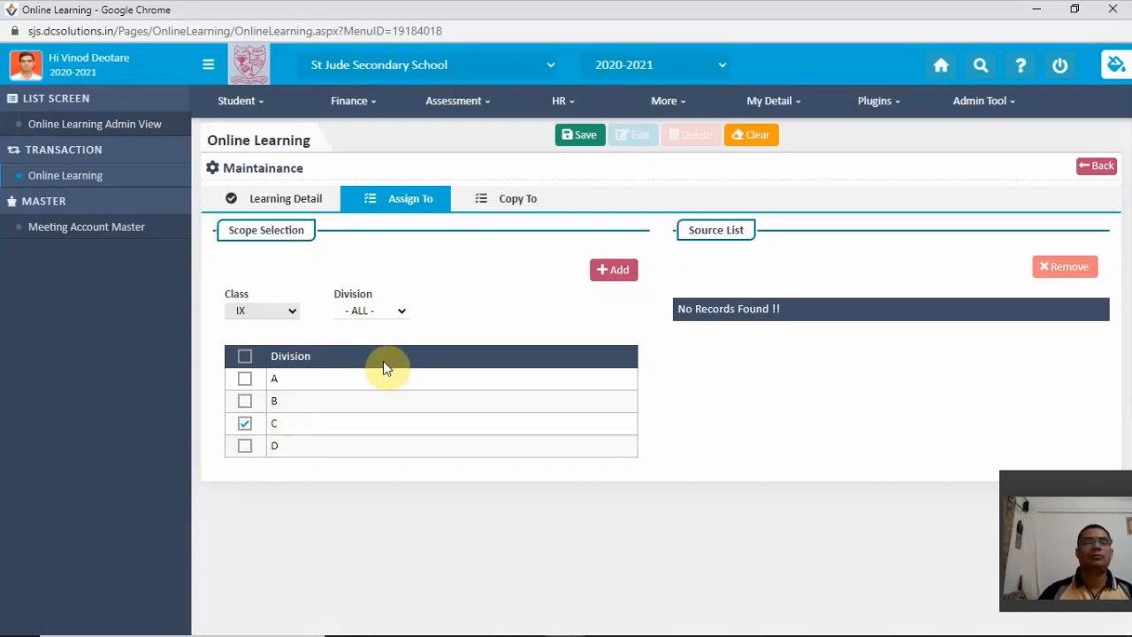
left_click(608, 274)
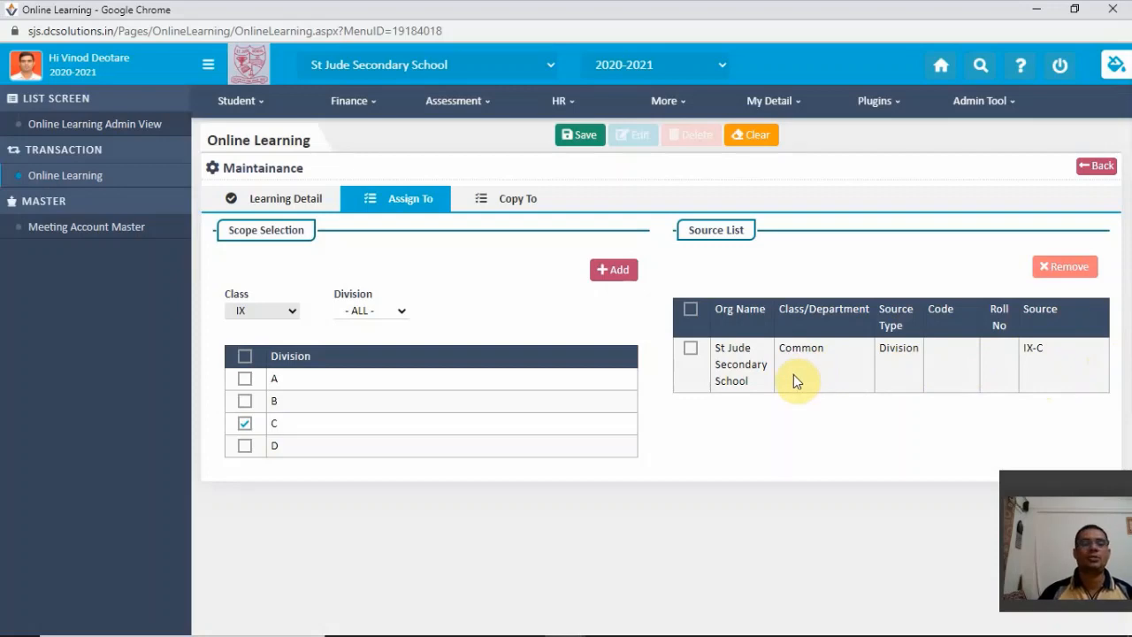
- Try the Copy To settings with subject Science-I, 1 daily lecture and 3 days, and clear both numbers
left_click(521, 200)
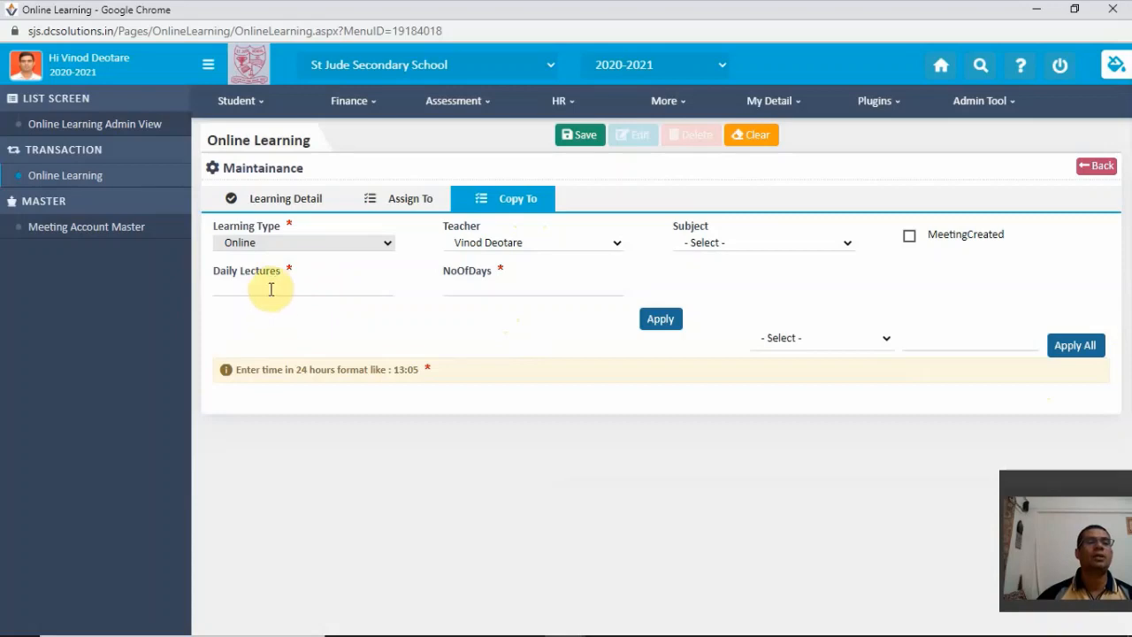
left_click(811, 246)
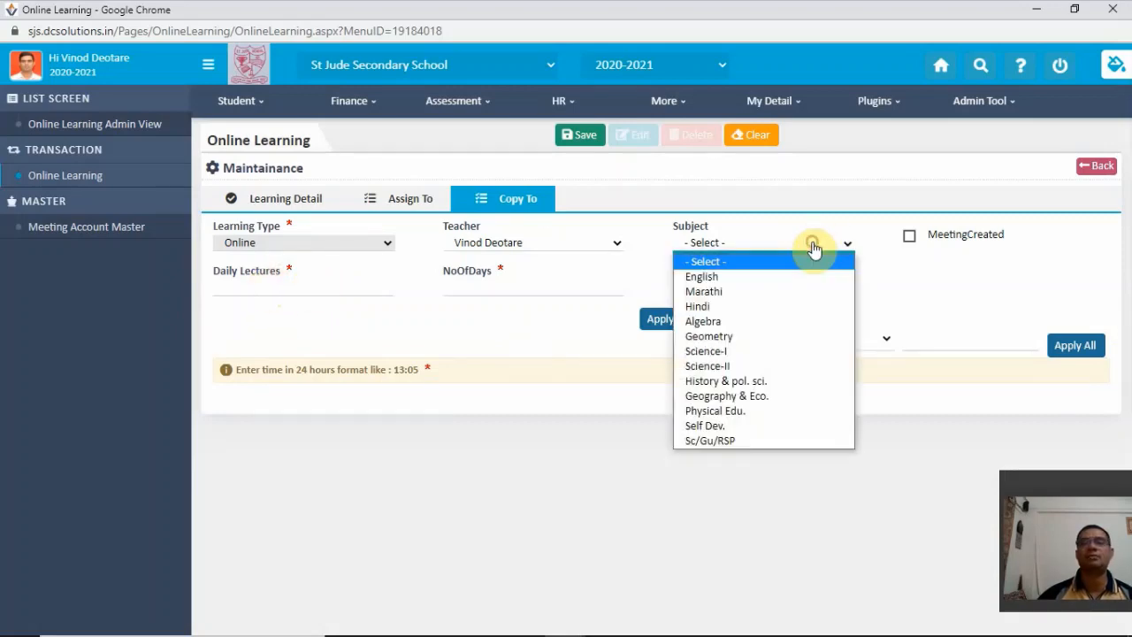
left_click(765, 352)
left_click(345, 288)
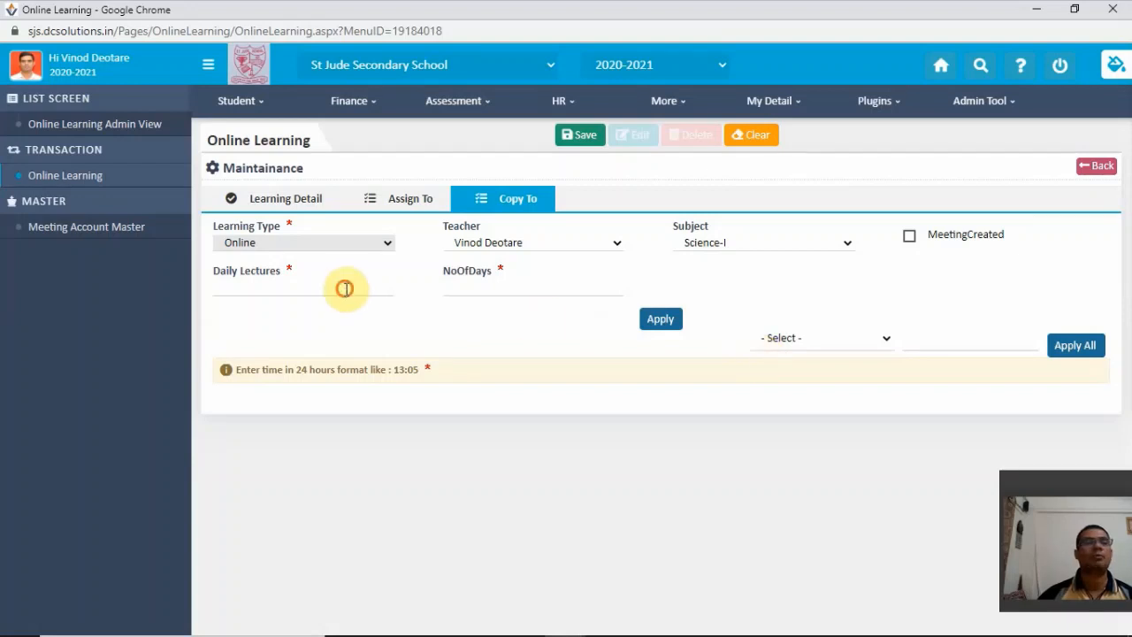
type("1")
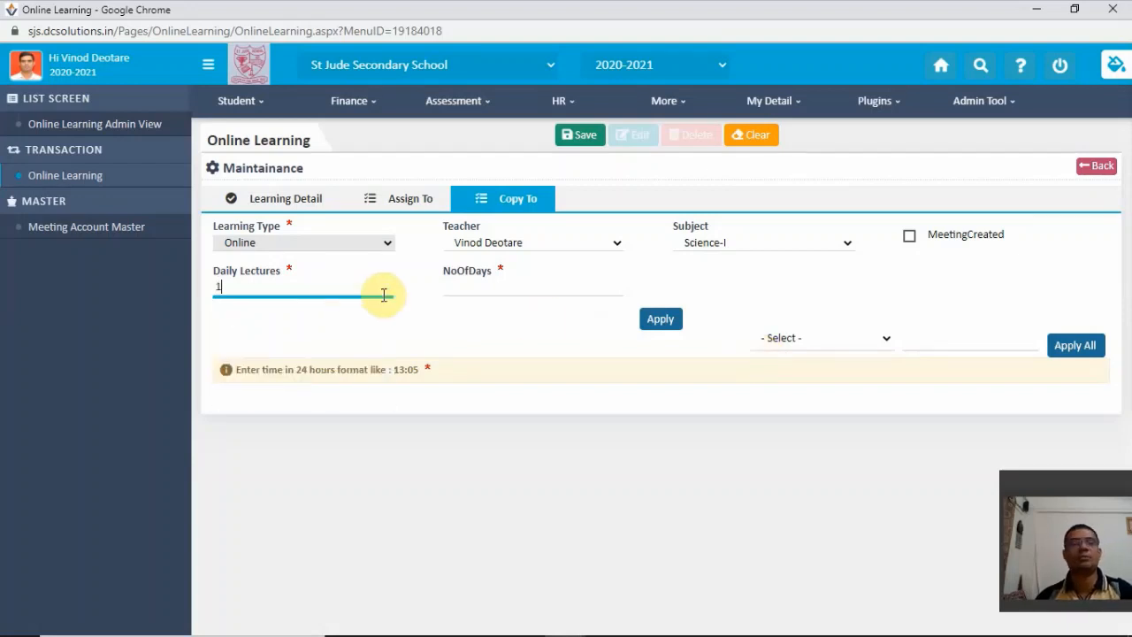
left_click(452, 286)
type("3")
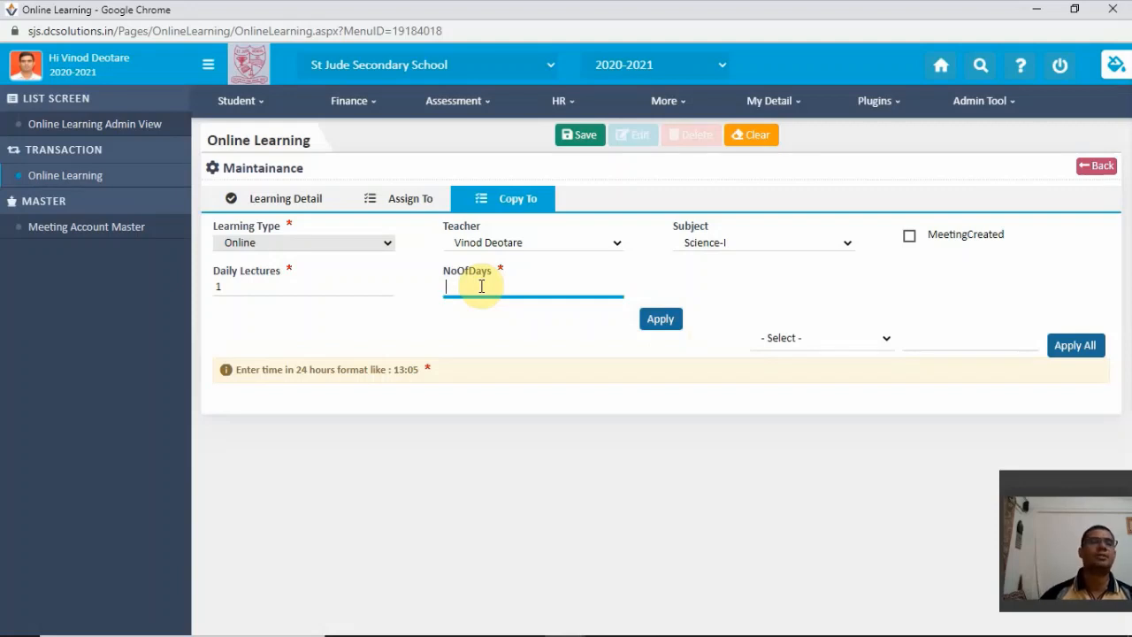
left_click(245, 285)
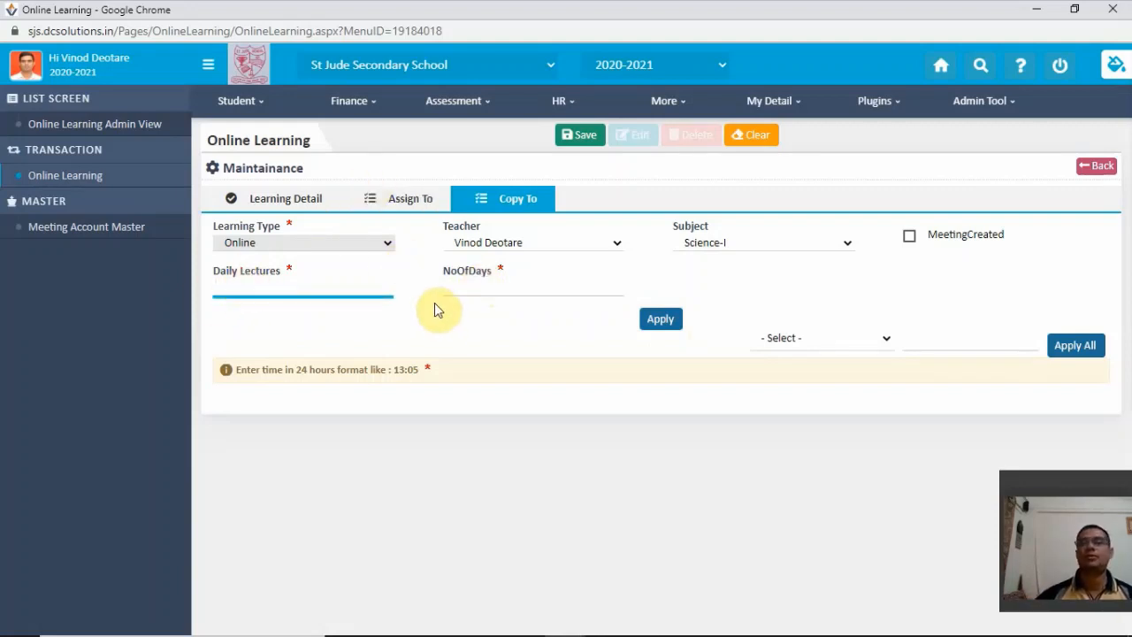
- Review the lecture's Learning Detail settings and save the lecture
left_click(296, 198)
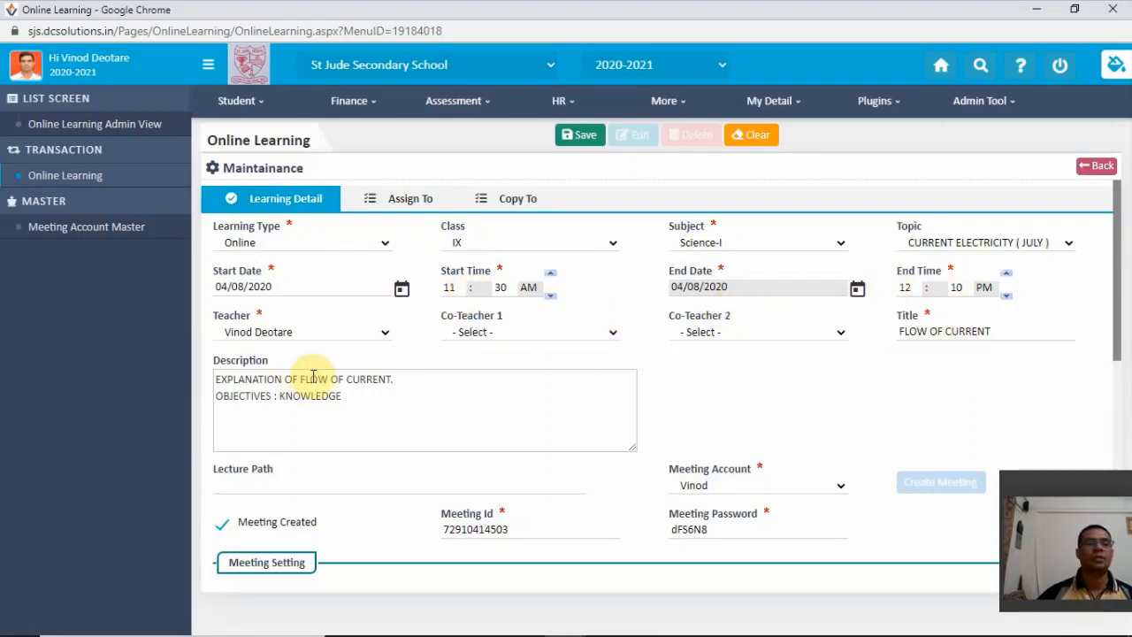
scroll(754, 505, "down", 4)
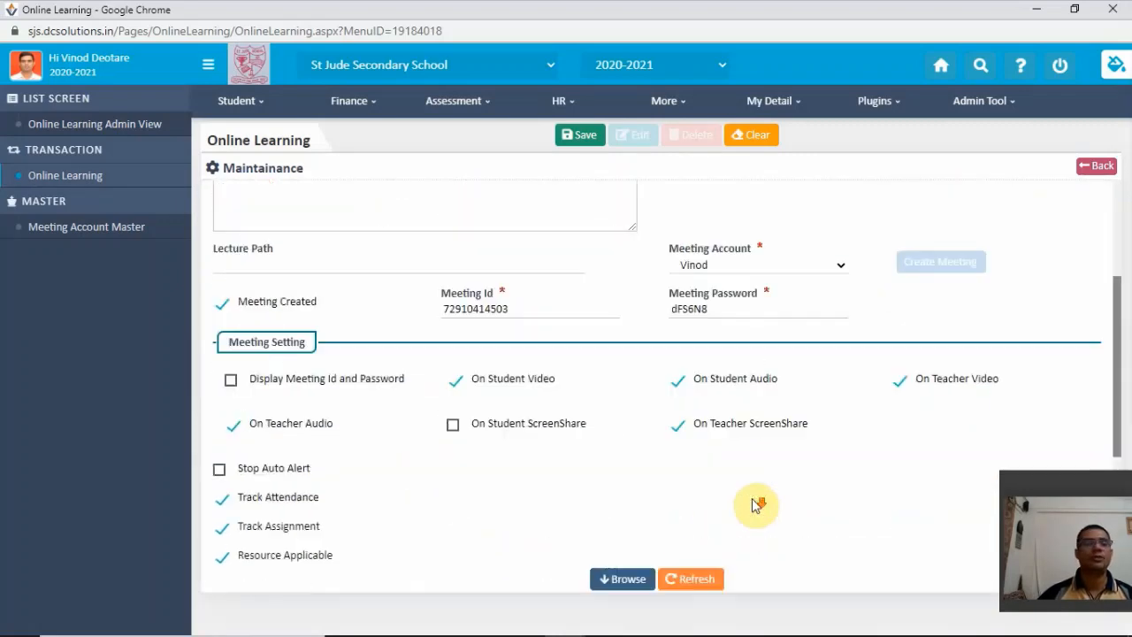
scroll(748, 504, "up", 3)
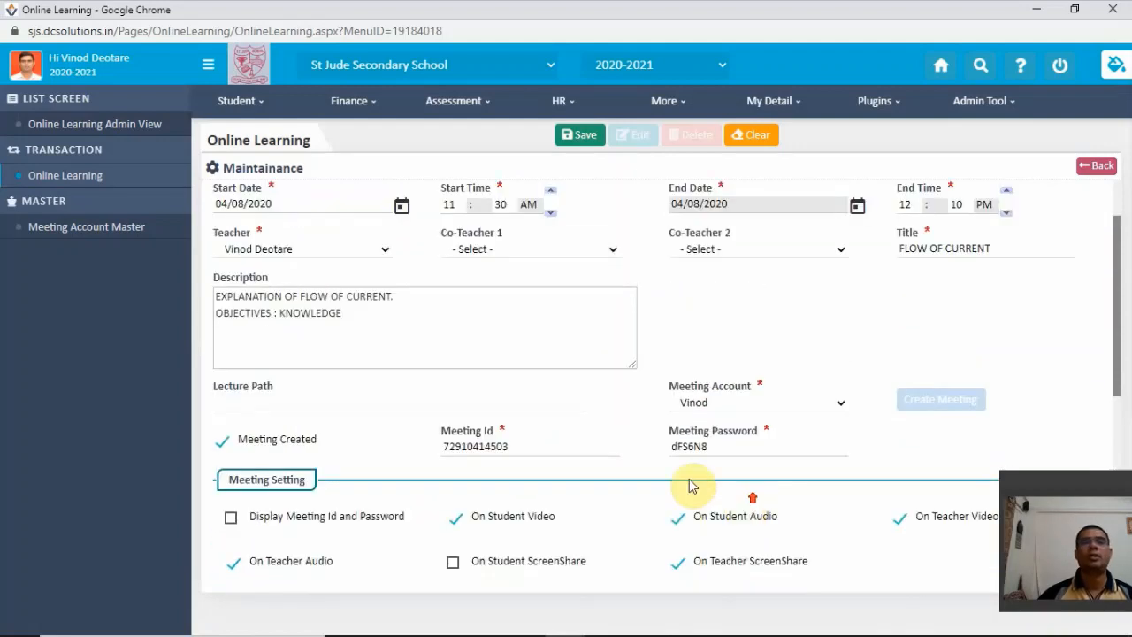
left_click(588, 139)
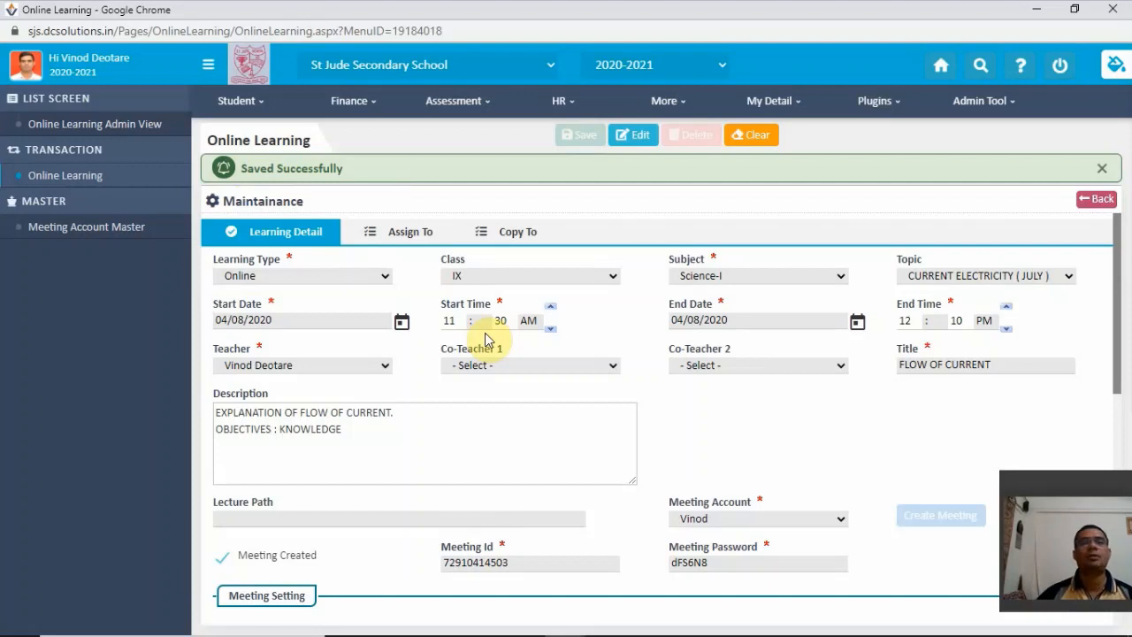
- Open the teacher's online learning list in the Employee Center
left_click(776, 101)
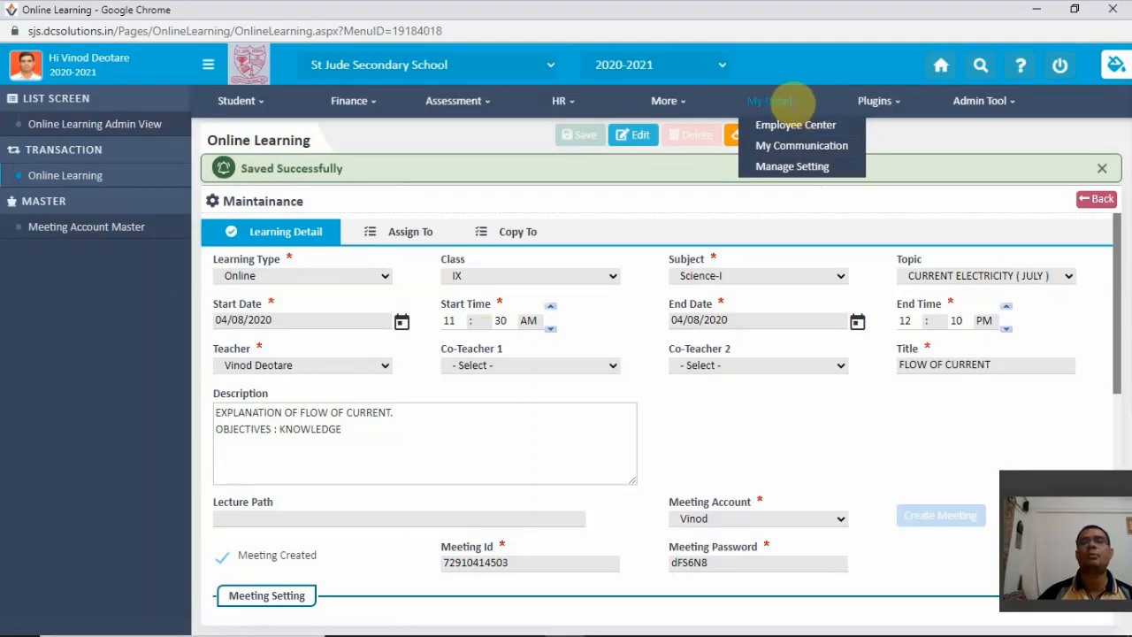
left_click(812, 131)
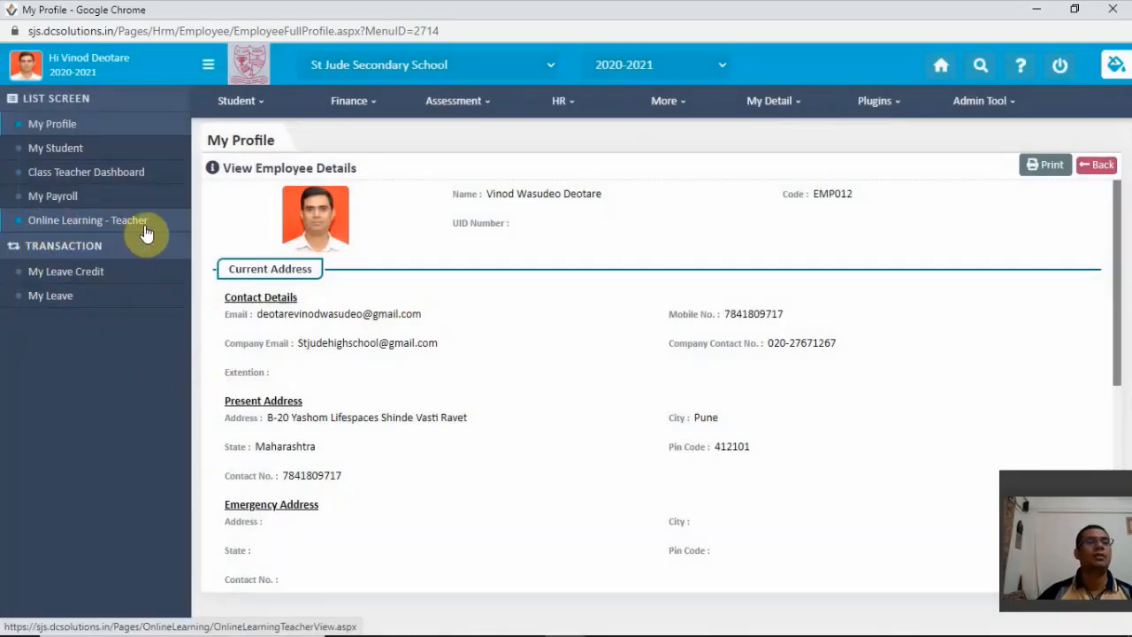
left_click(51, 224)
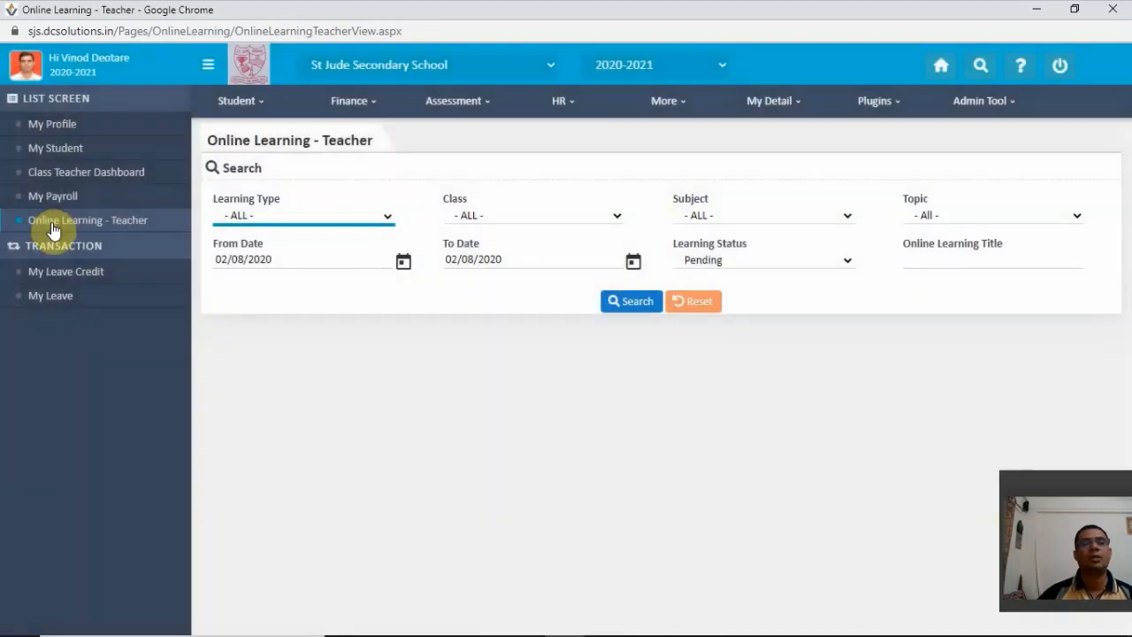
- Filter the teacher's lectures by learning type Online, class IX, subject Science-I and topic CURRENT ELECTRICITY (JULY)
left_click(268, 218)
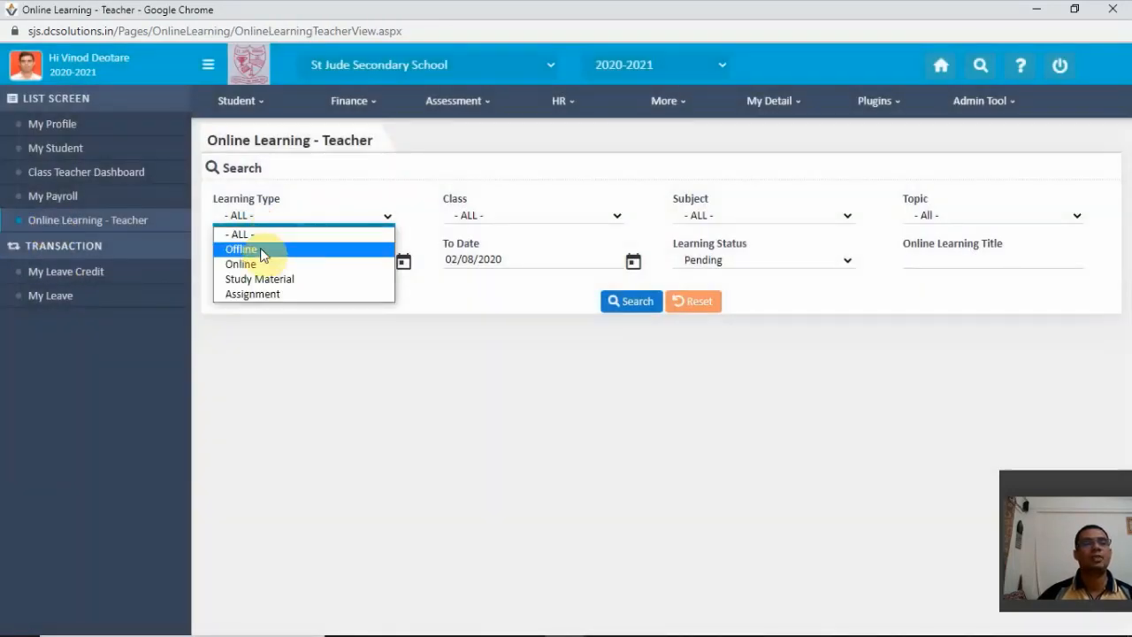
left_click(251, 263)
left_click(505, 218)
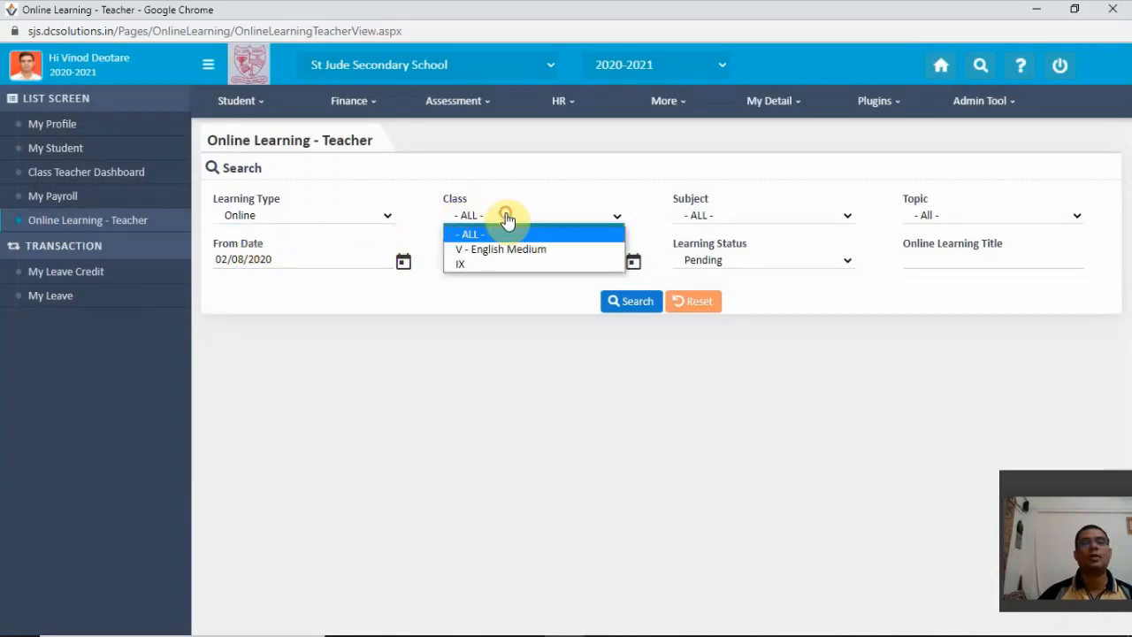
left_click(494, 262)
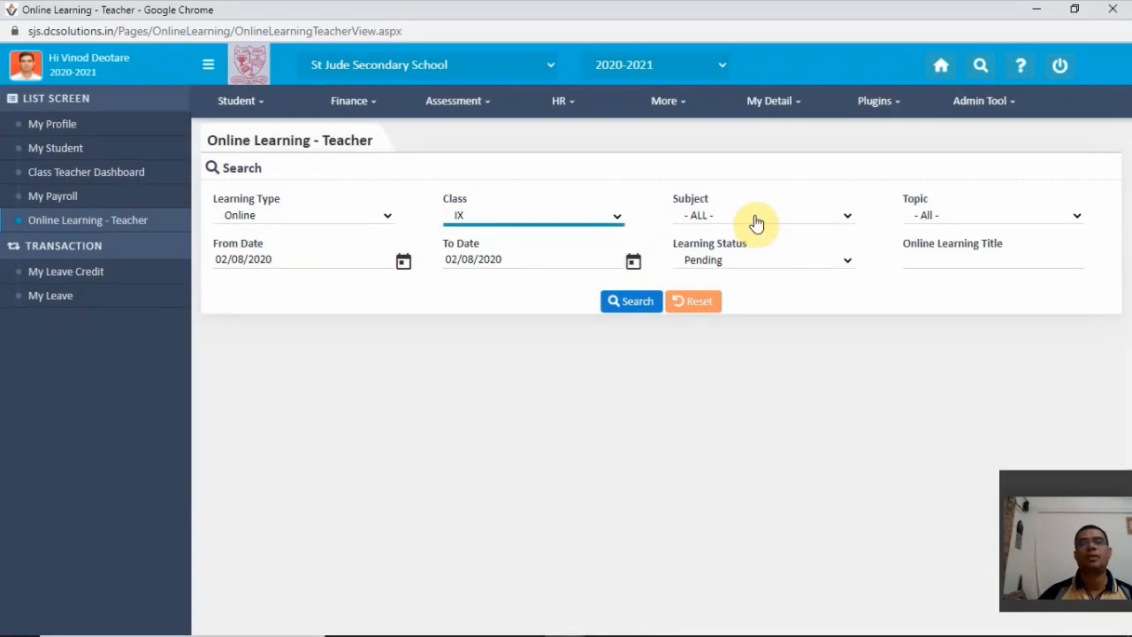
left_click(756, 221)
left_click(748, 249)
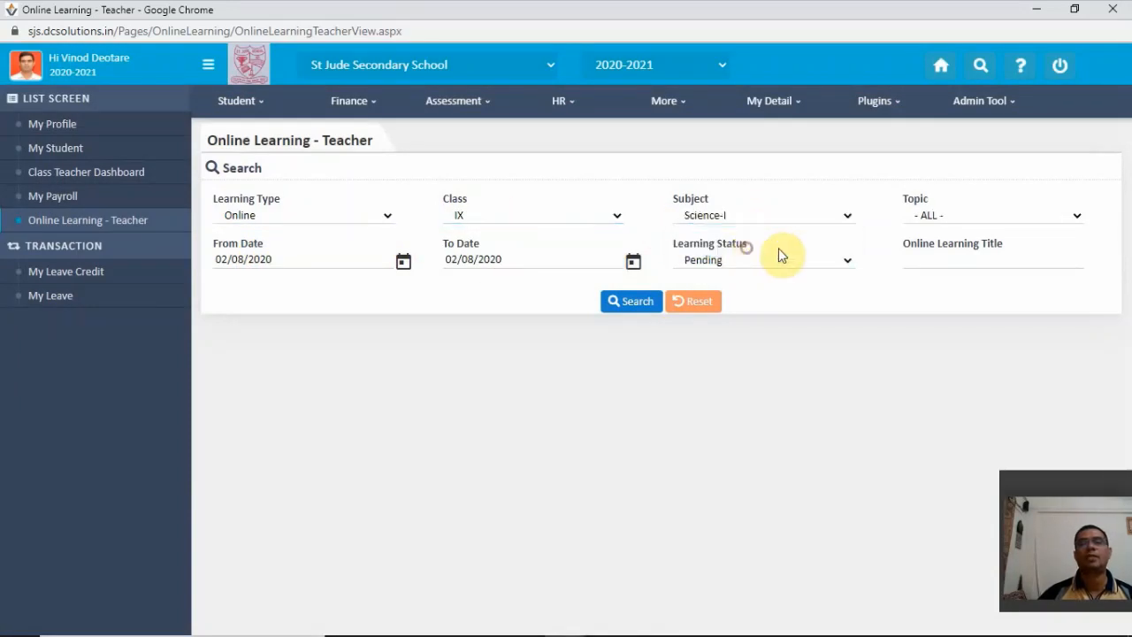
left_click(944, 219)
left_click(951, 267)
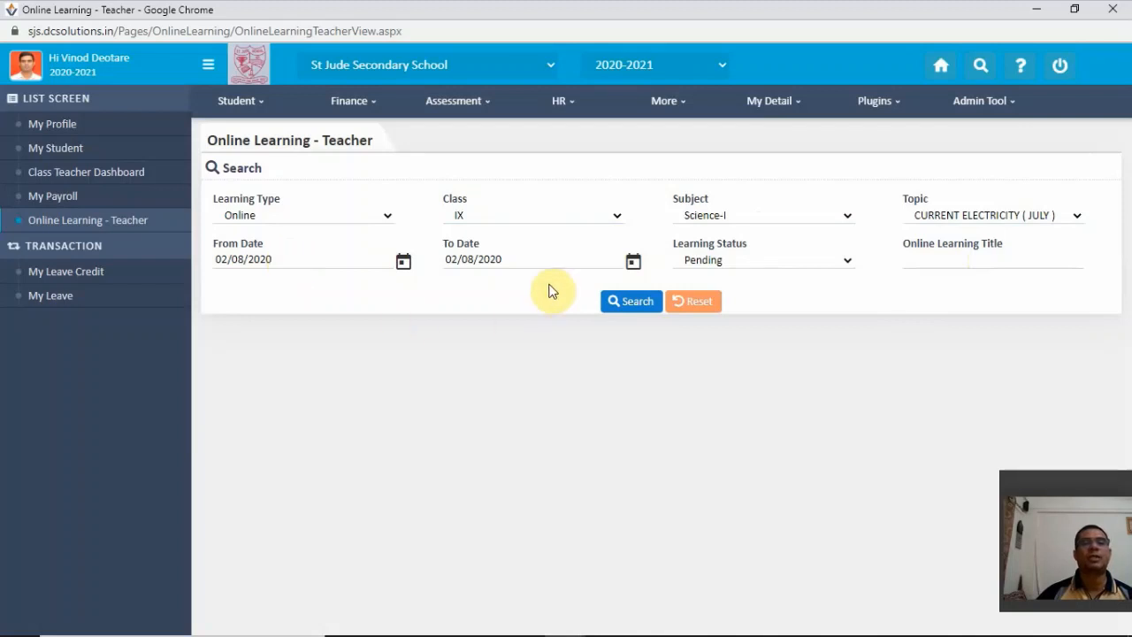
- Set the search's end date to 04/08/2020 and search for the pending lectures
left_click(633, 261)
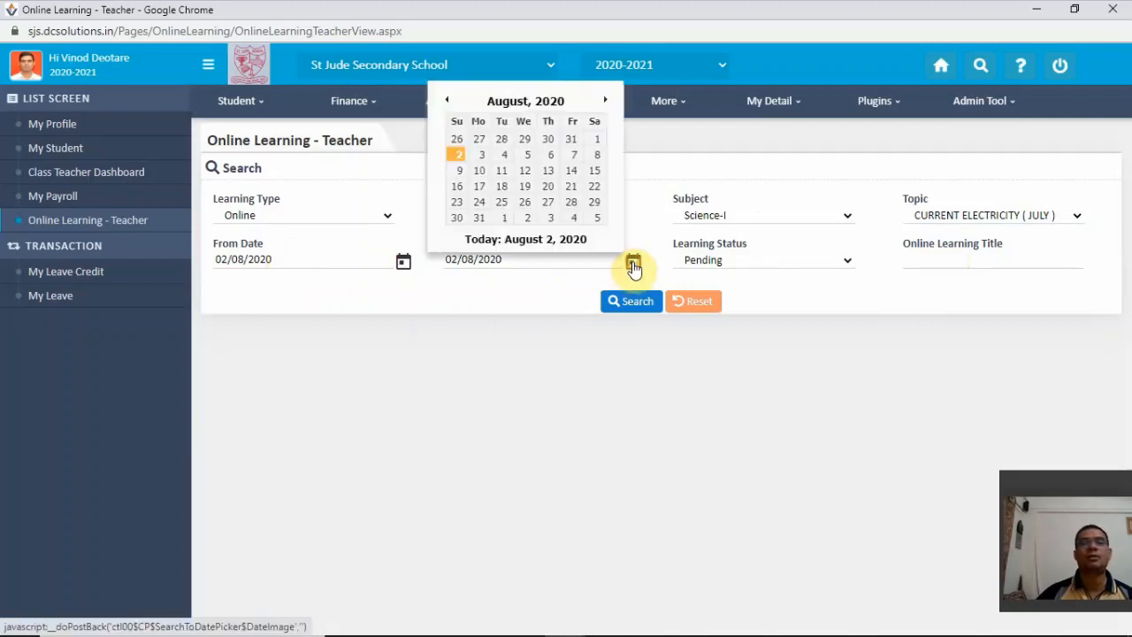
left_click(504, 155)
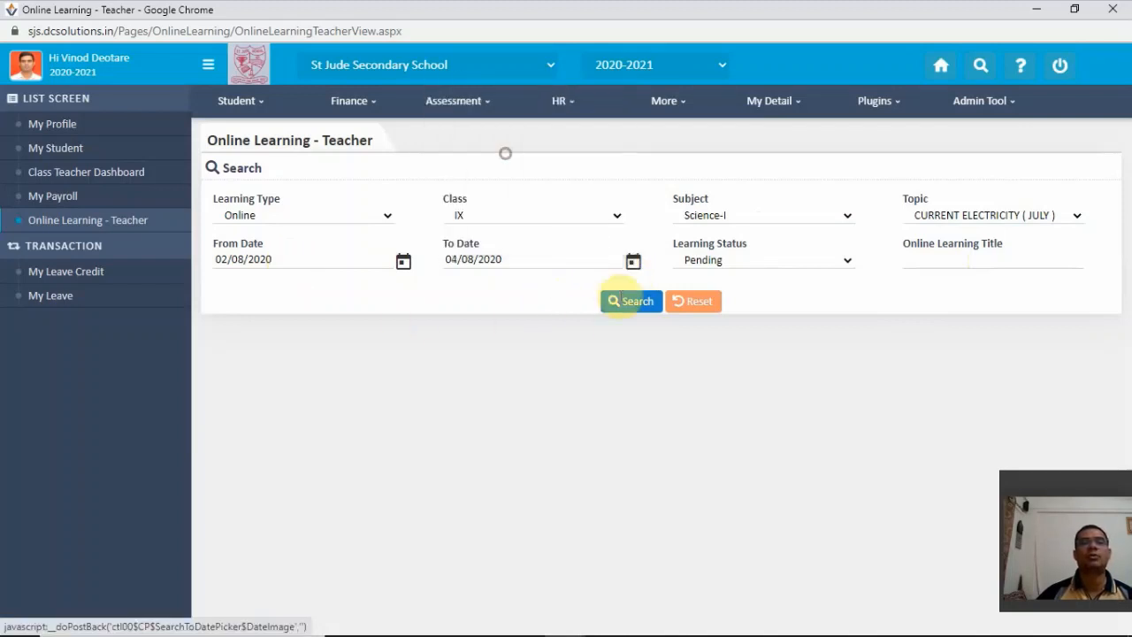
left_click(632, 301)
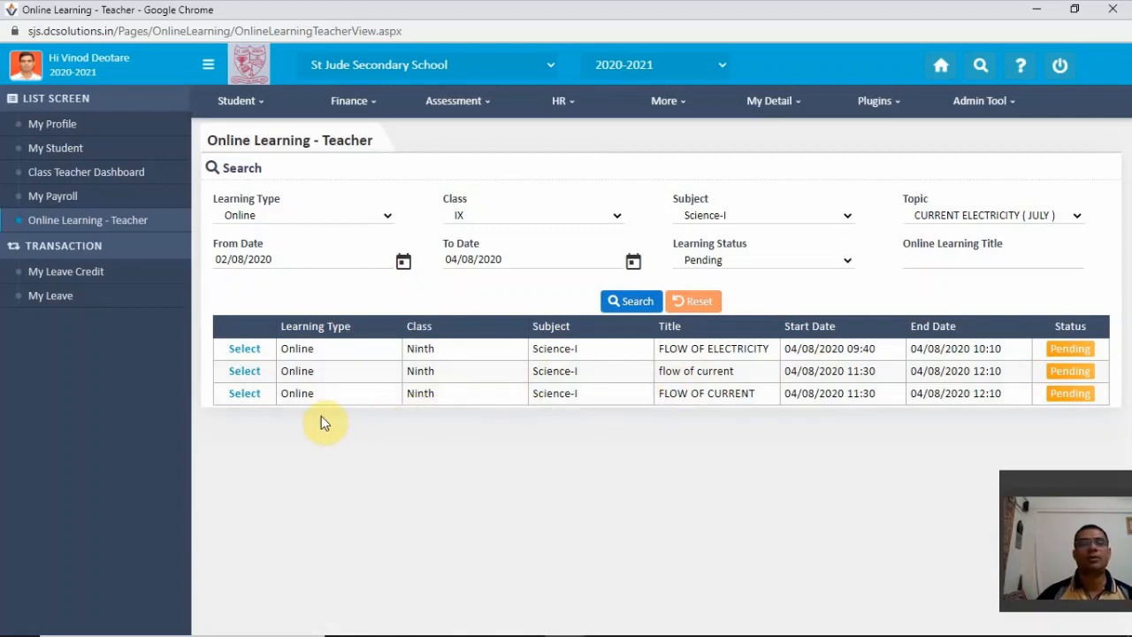
- Examine the details and available actions of the FLOW OF ELECTRICITY lecture, and return to the lecture list
left_click(246, 351)
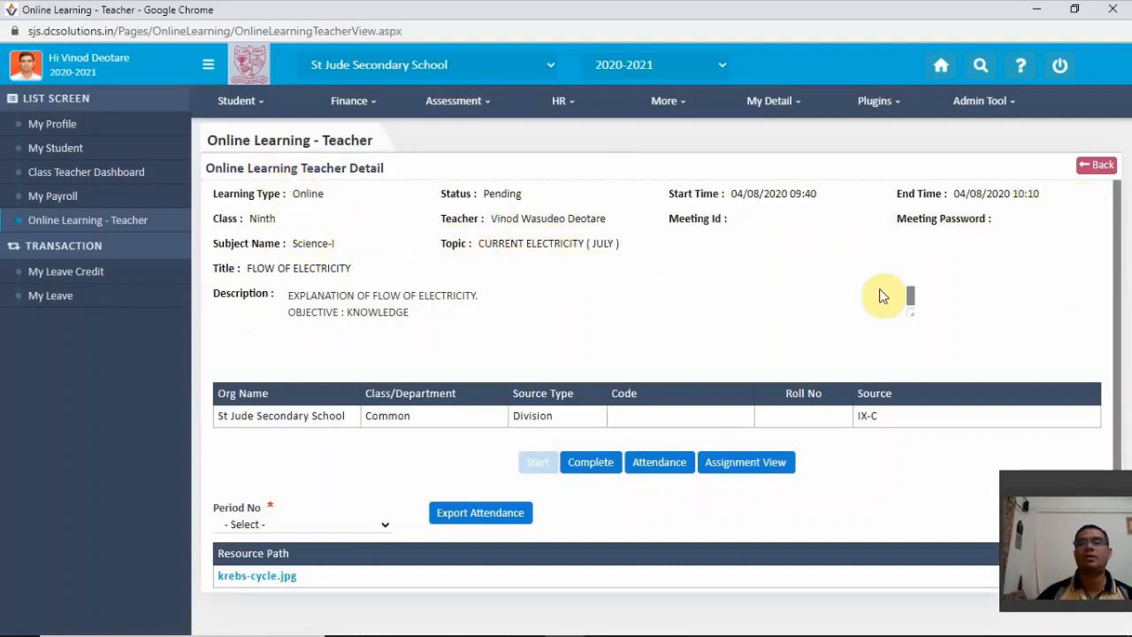
scroll(654, 292, "down", 1)
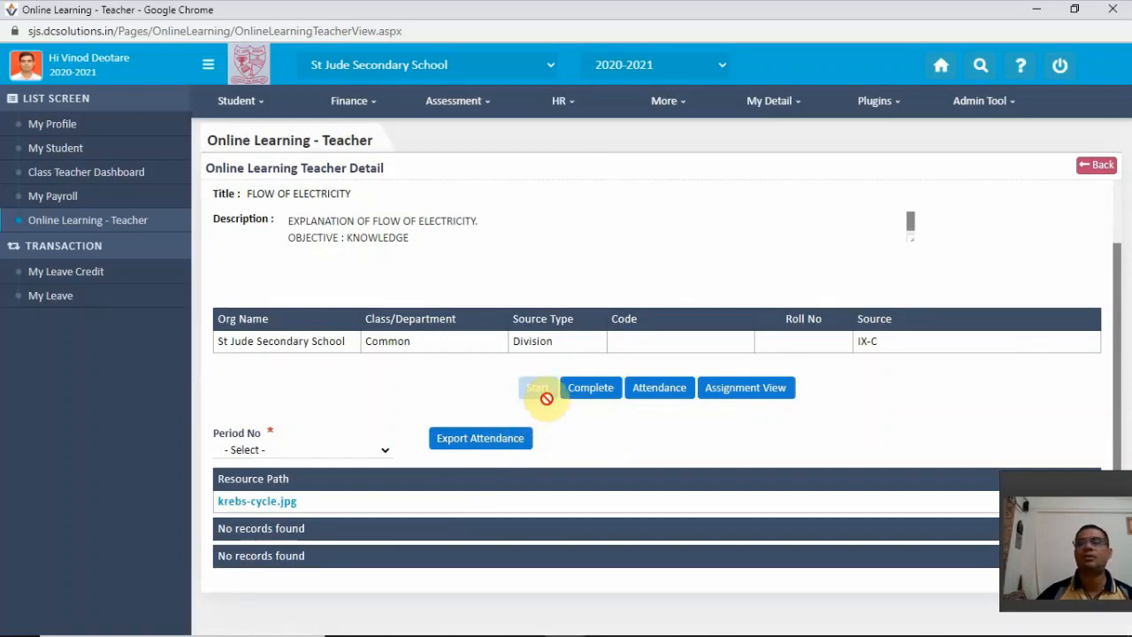
scroll(546, 398, "up", 1)
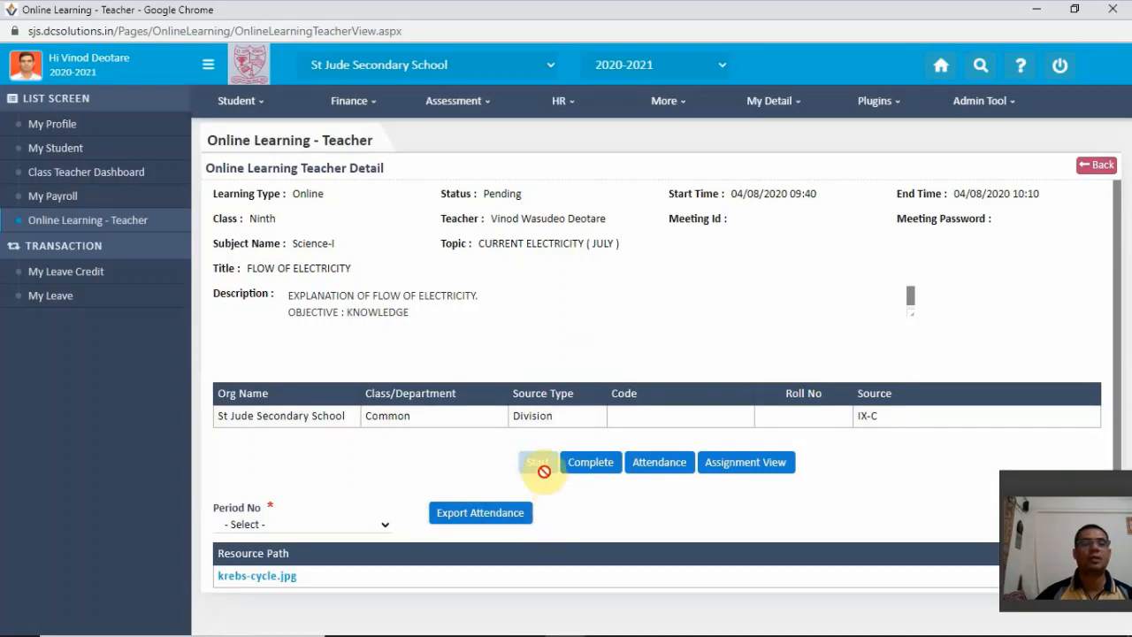
left_click(1096, 167)
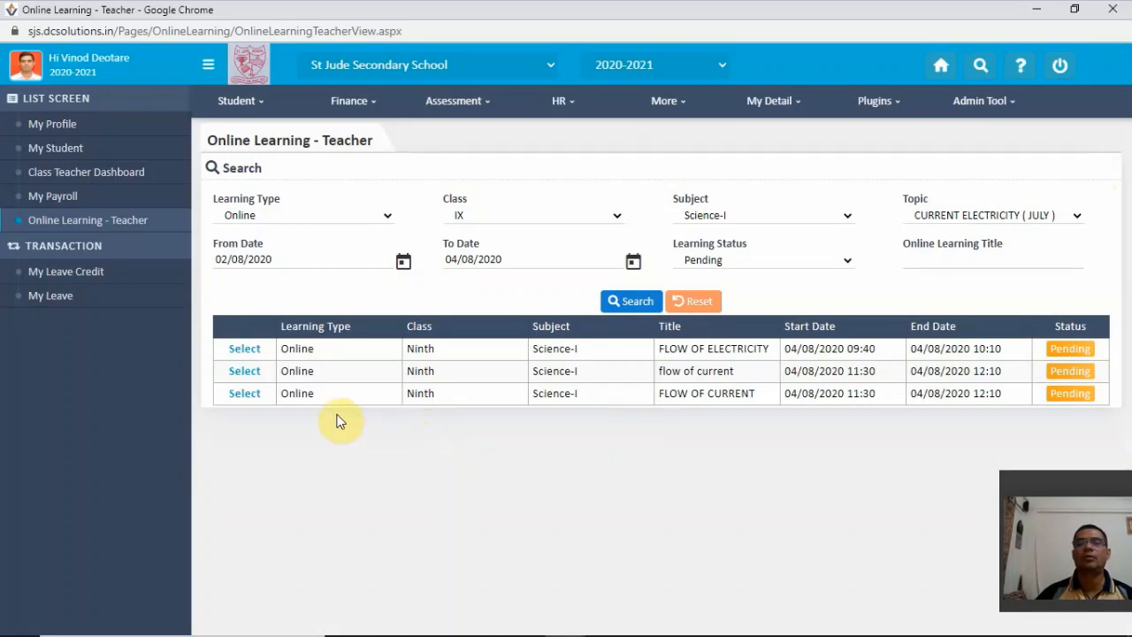
- Open the uppercase FLOW OF CURRENT lecture scheduled for 04/08/2020 11:30 and start its Zoom meeting
left_click(251, 397)
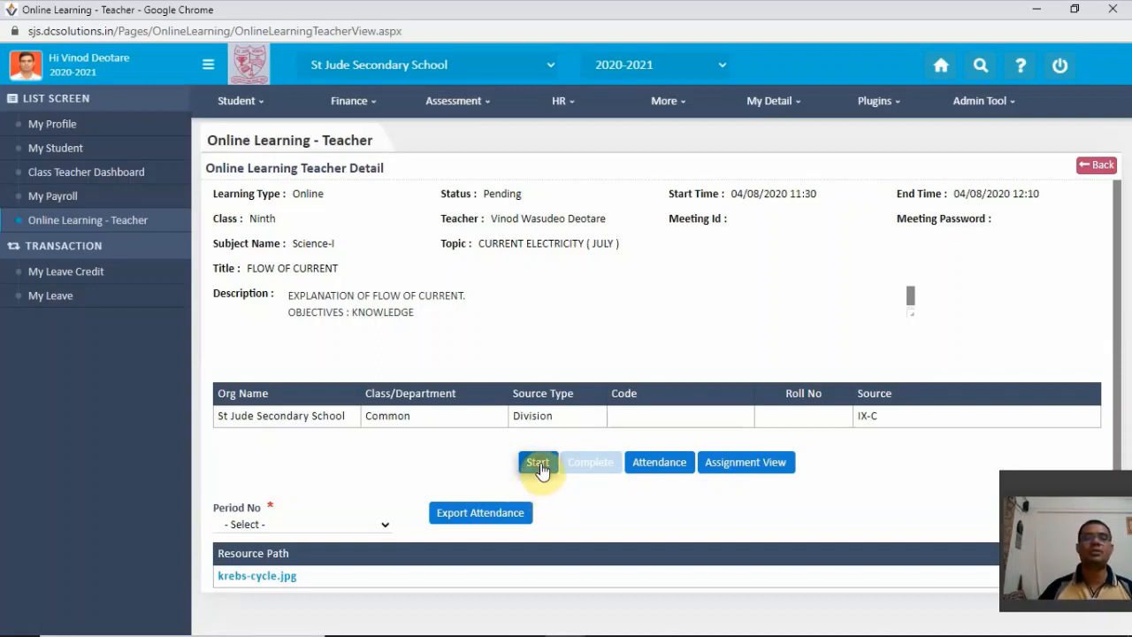
left_click(541, 462)
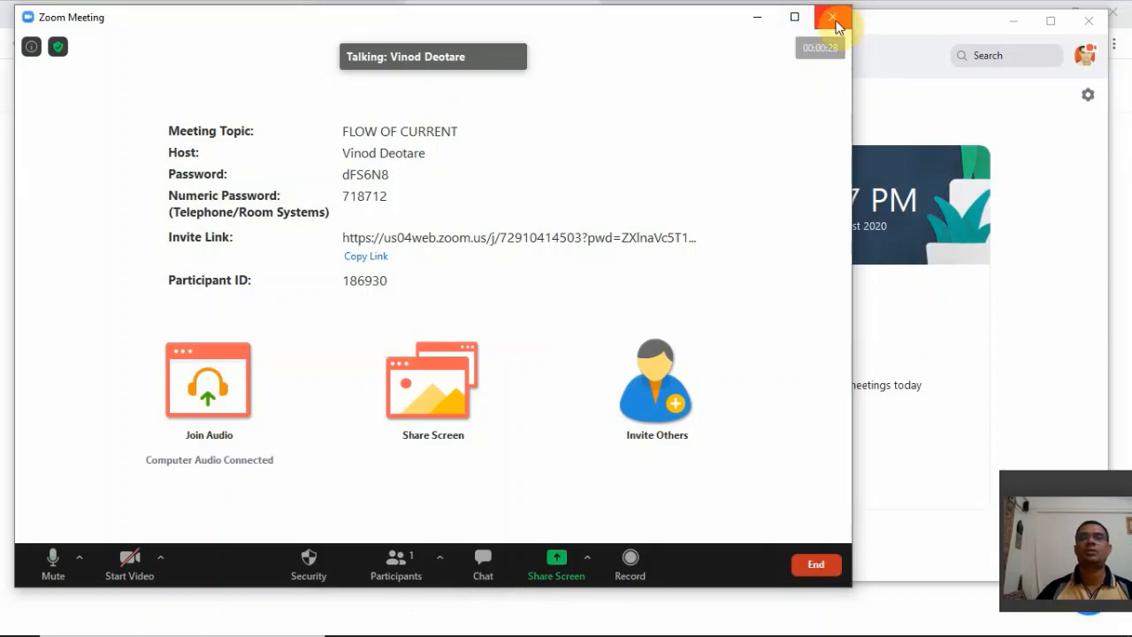
- End the FLOW OF CURRENT Zoom meeting for all participants and close the Zoom application window
left_click(832, 563)
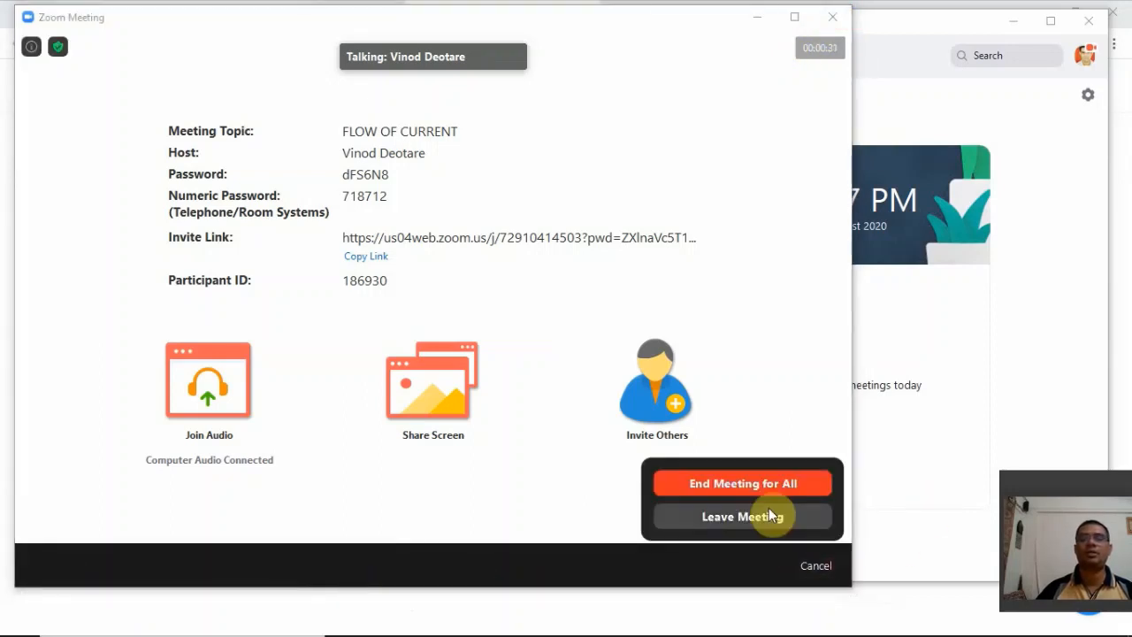
left_click(755, 486)
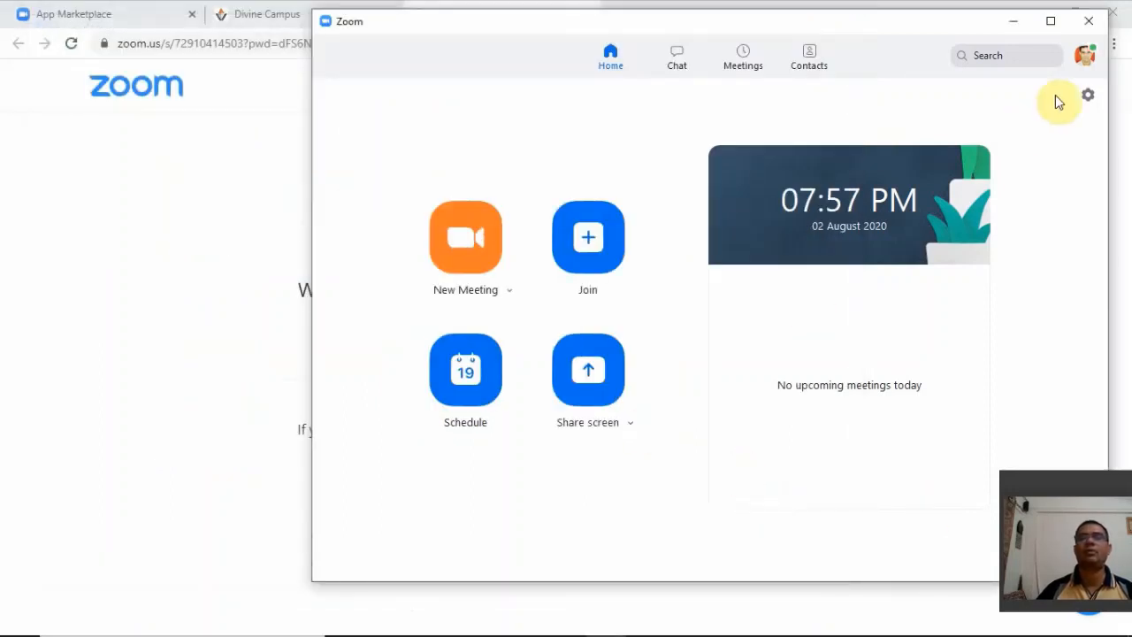
left_click(1088, 20)
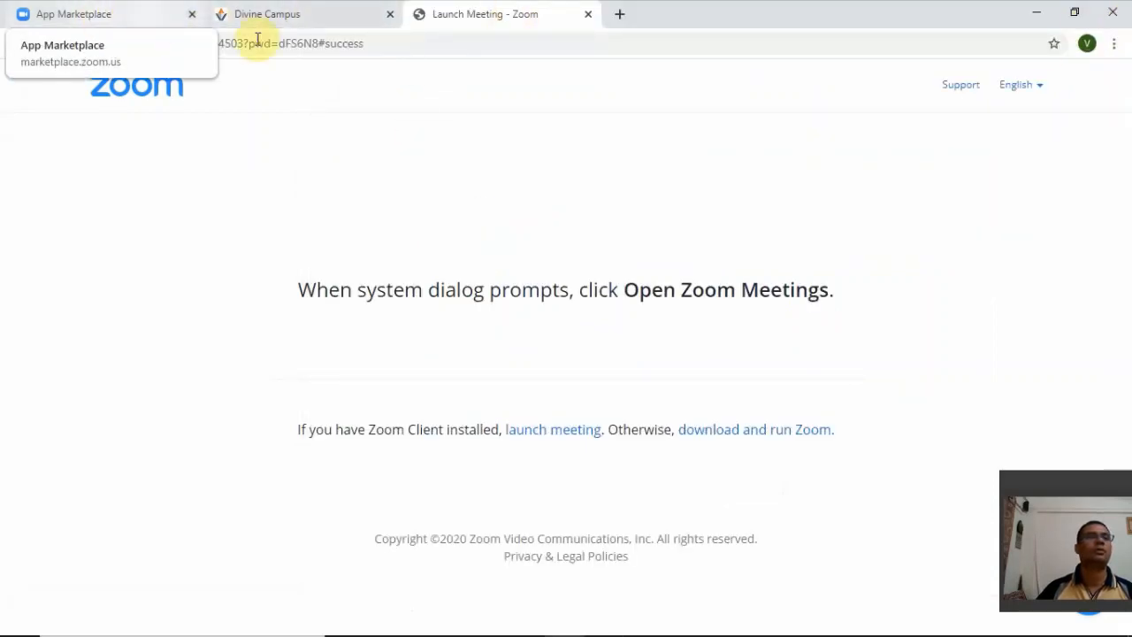
- Switch to the Divine Campus Online Learning - Teacher window and mark the FLOW OF CURRENT lecture as complete
left_click(273, 17)
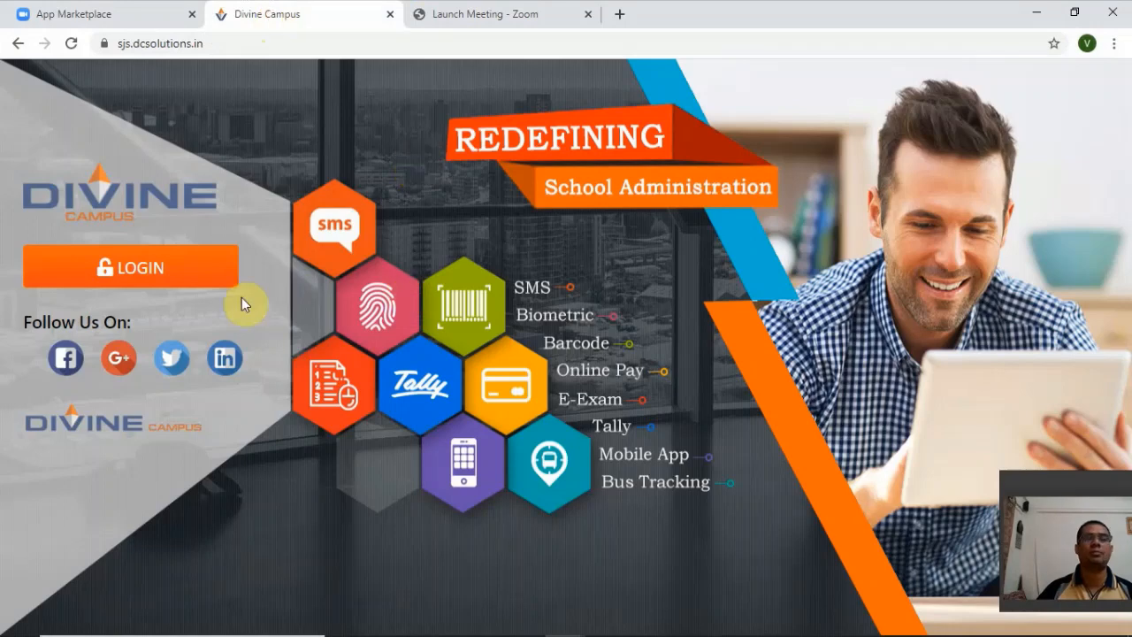
mouse_move(531, 617)
mouse_move(575, 615)
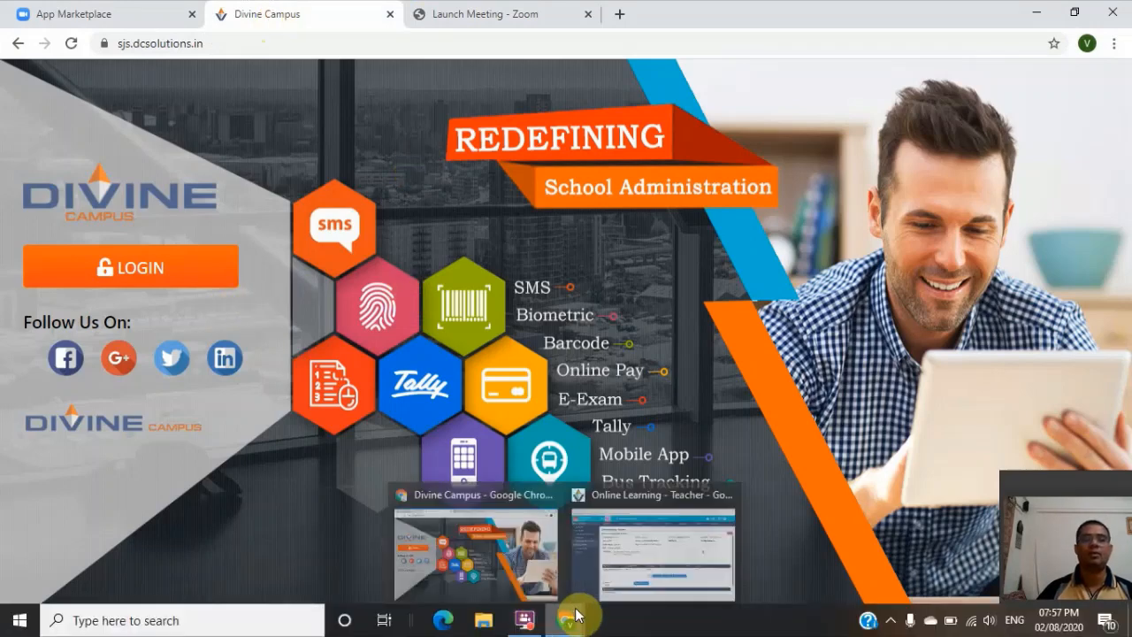
left_click(620, 575)
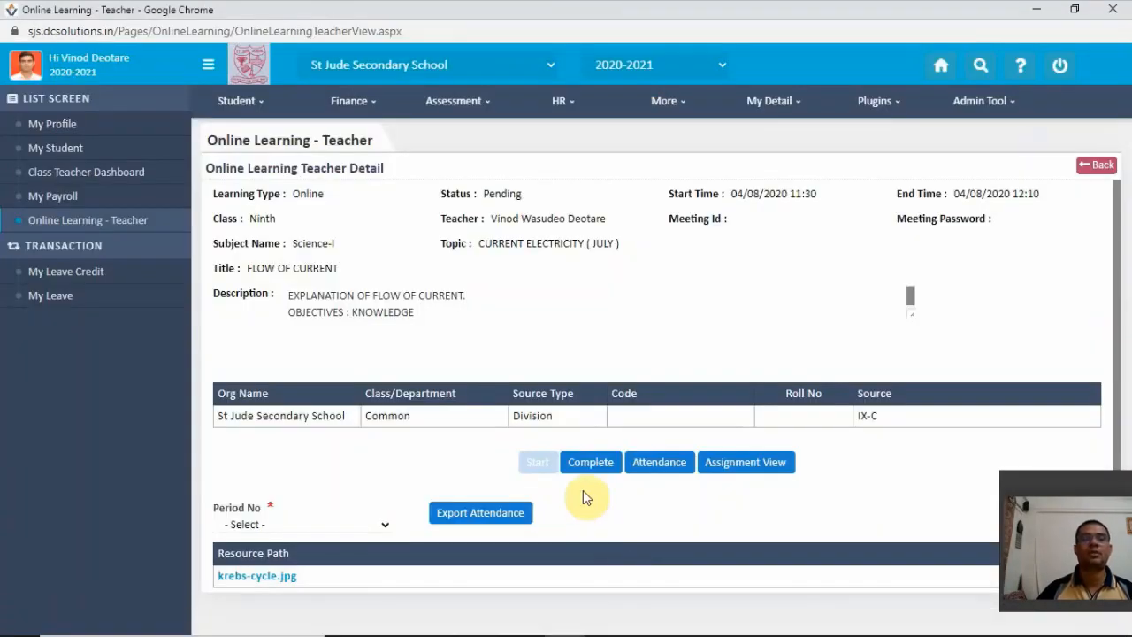
left_click(592, 464)
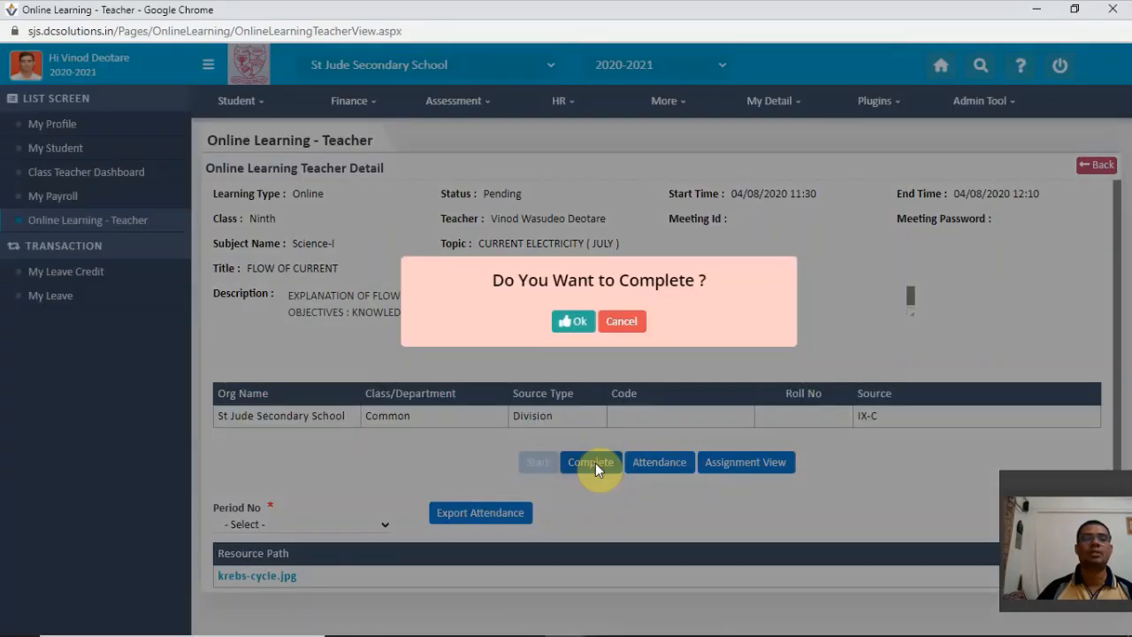
left_click(580, 322)
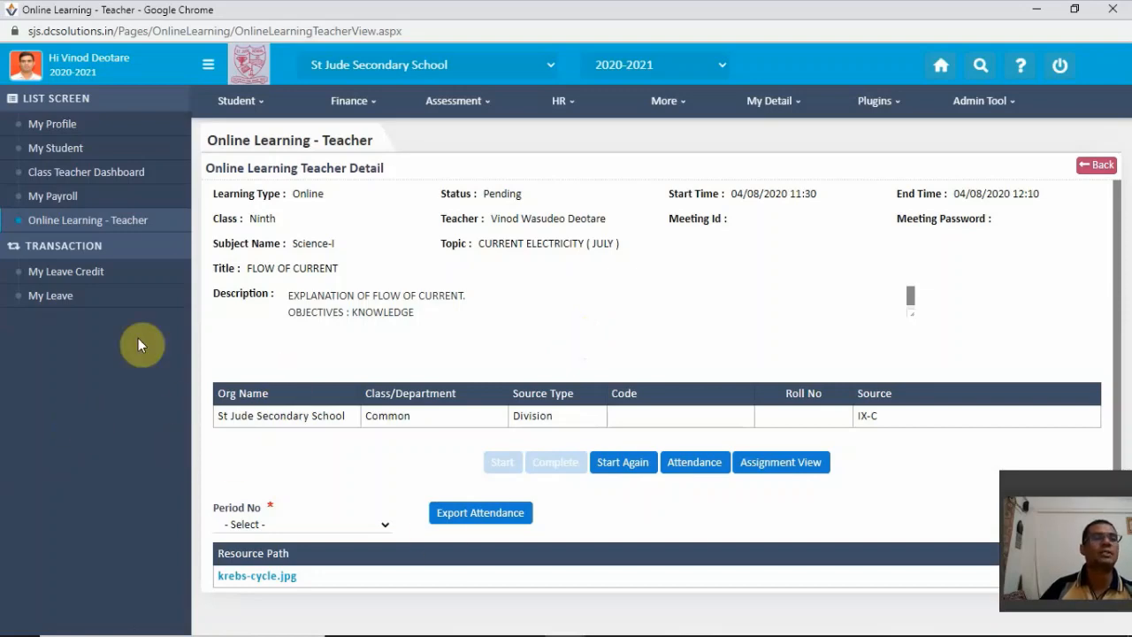
left_click(300, 461)
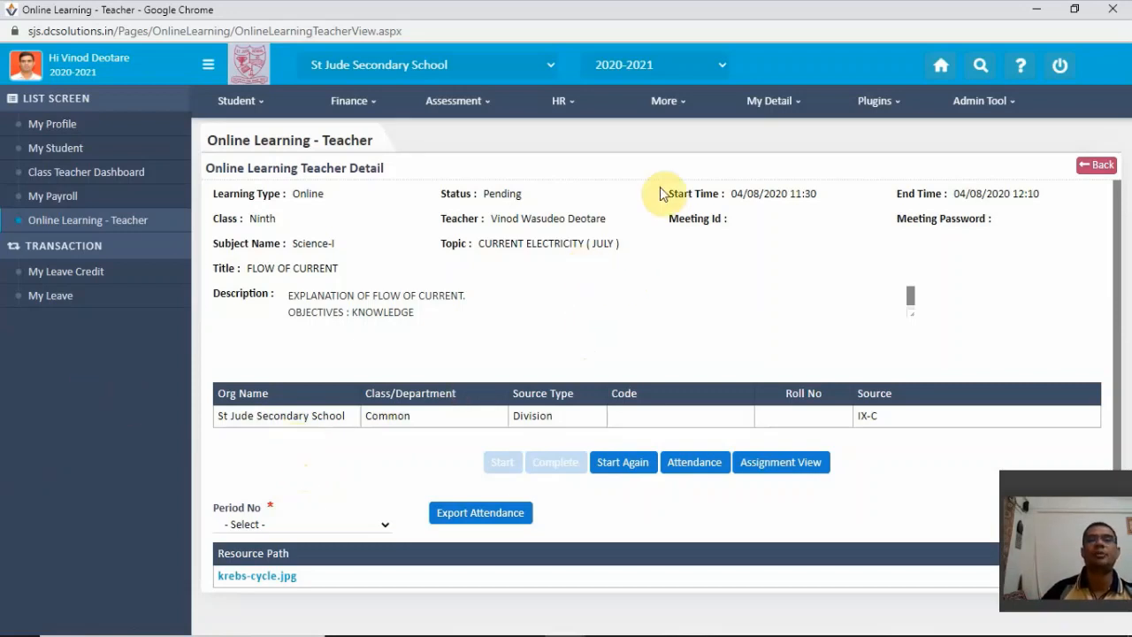
- Open a blank Online Learning entry and review its learning details and class assignment options
mouse_move(785, 115)
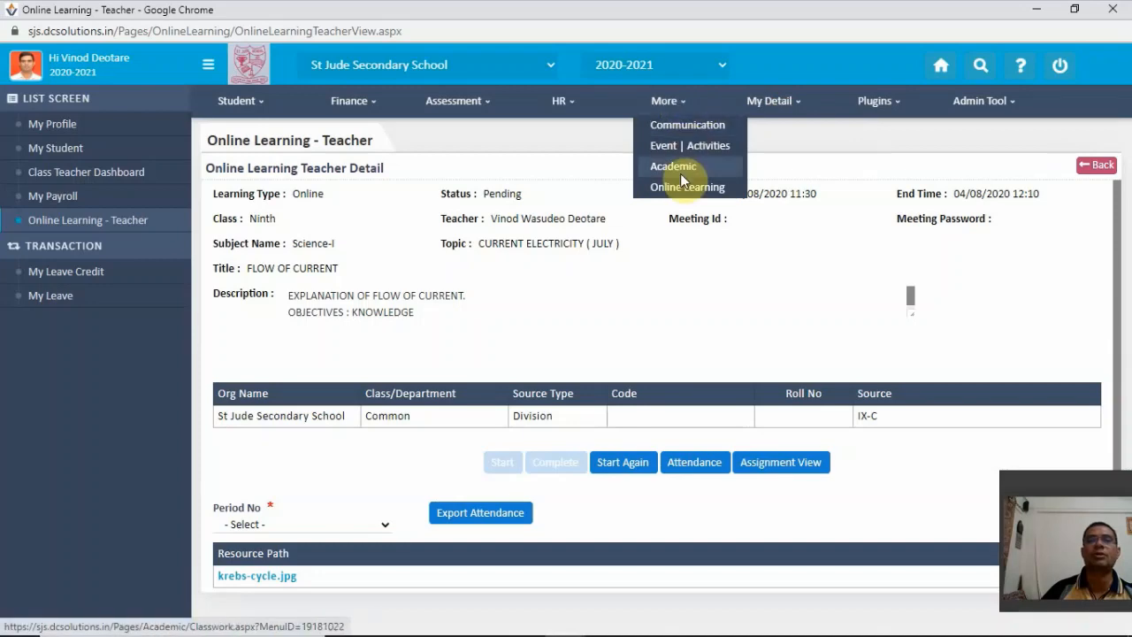
left_click(678, 187)
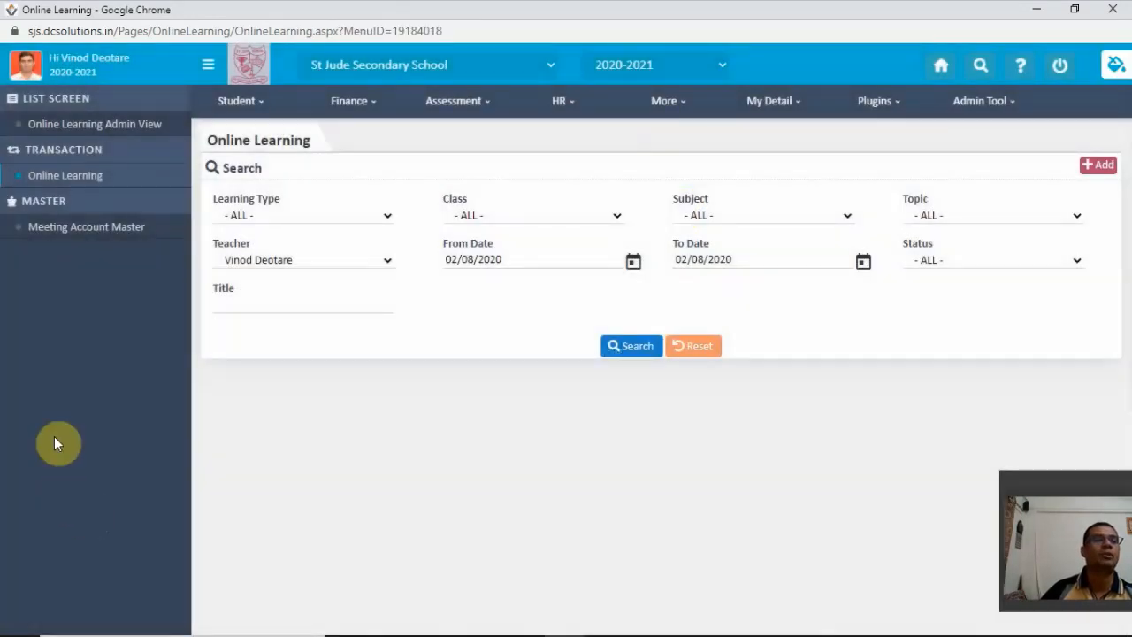
left_click(1101, 168)
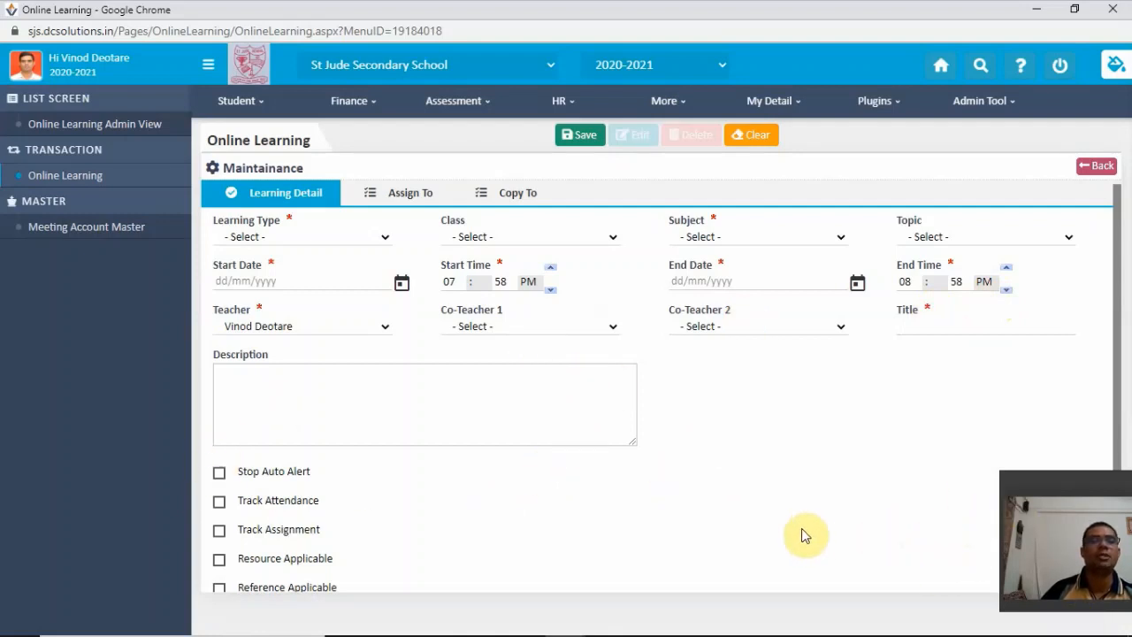
left_click(410, 196)
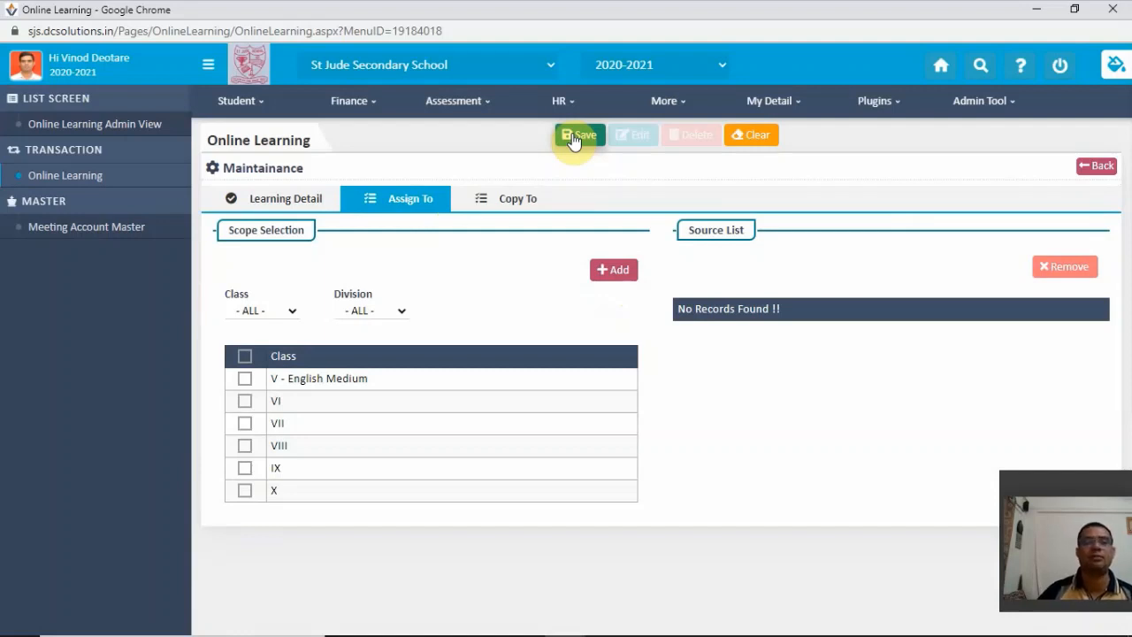
- Return to the teacher's Online Learning list in Employee Center and filter it by type Online, class IX and subject Science-I
left_click(763, 100)
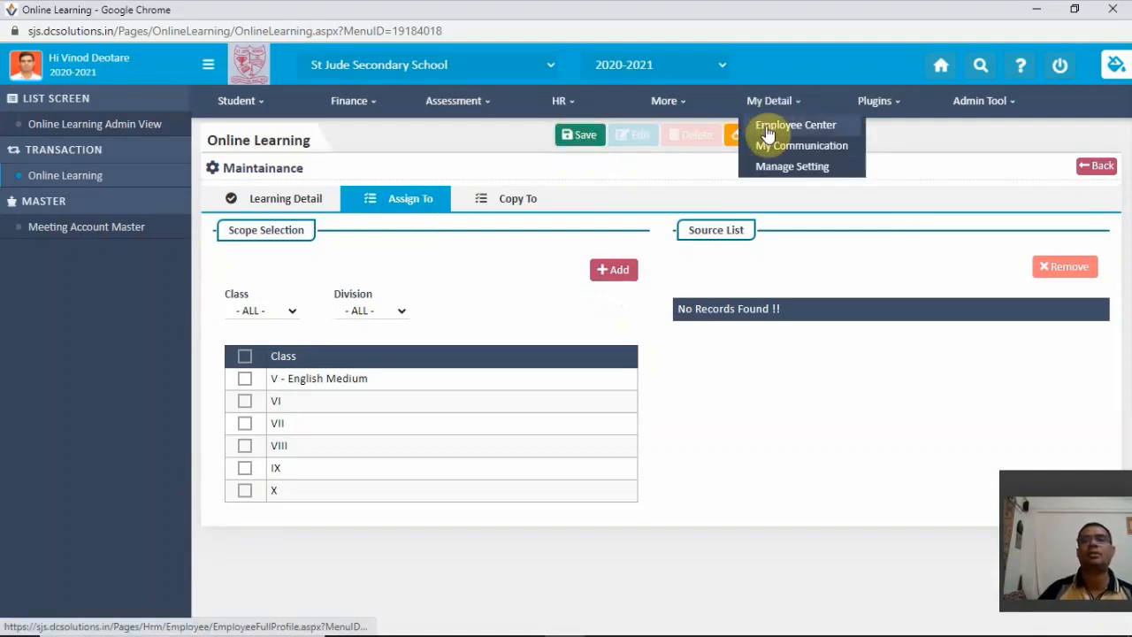
left_click(768, 124)
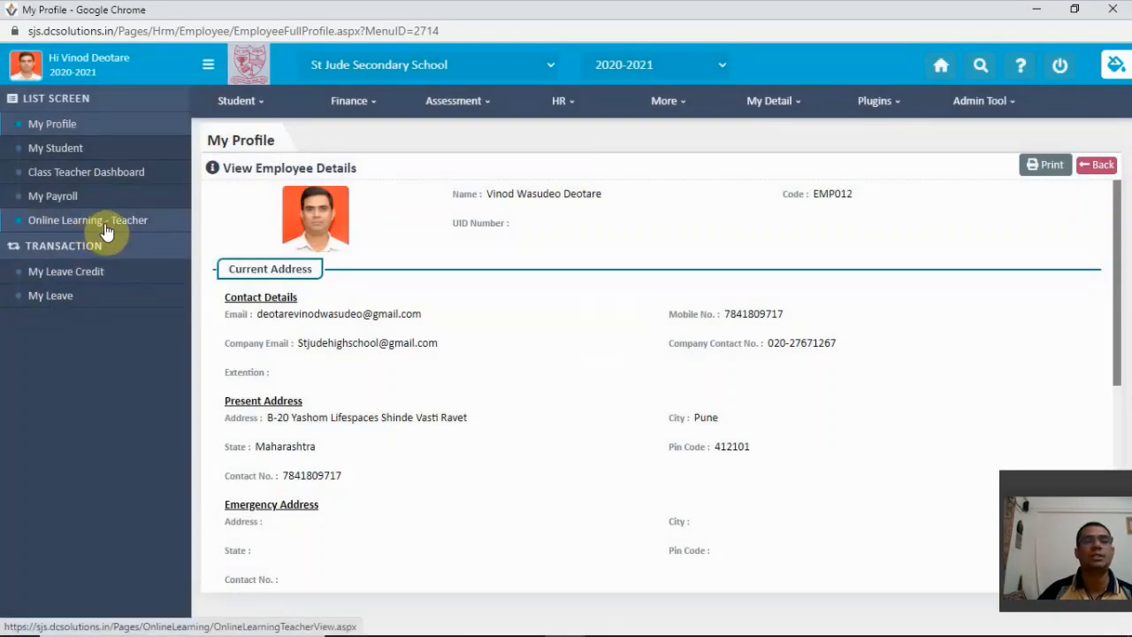
left_click(104, 228)
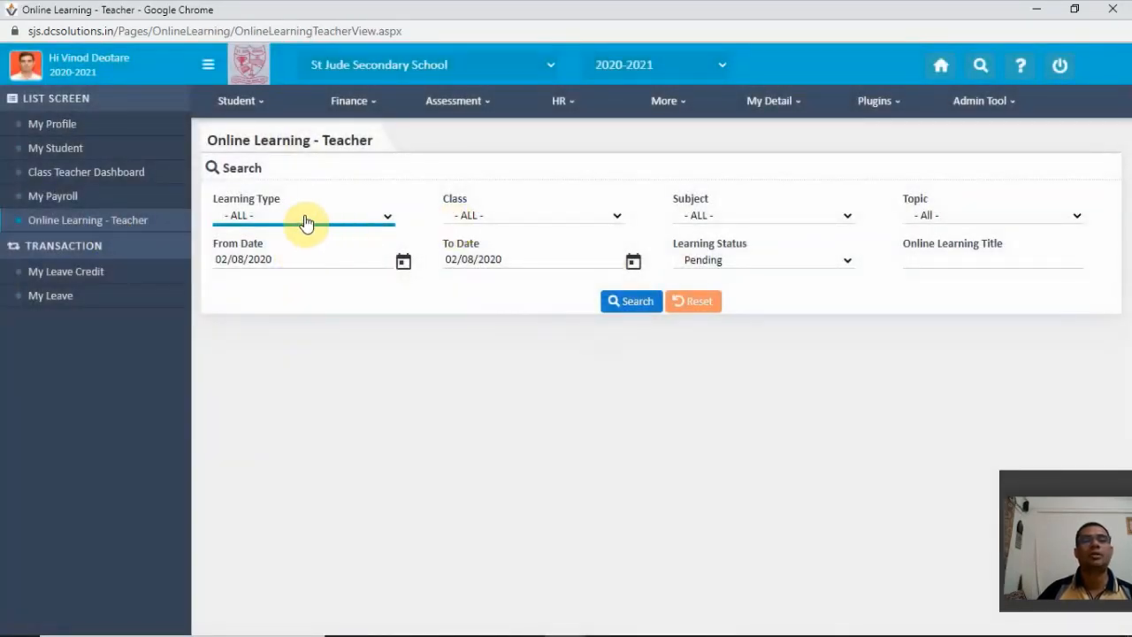
left_click(303, 216)
left_click(294, 264)
left_click(461, 217)
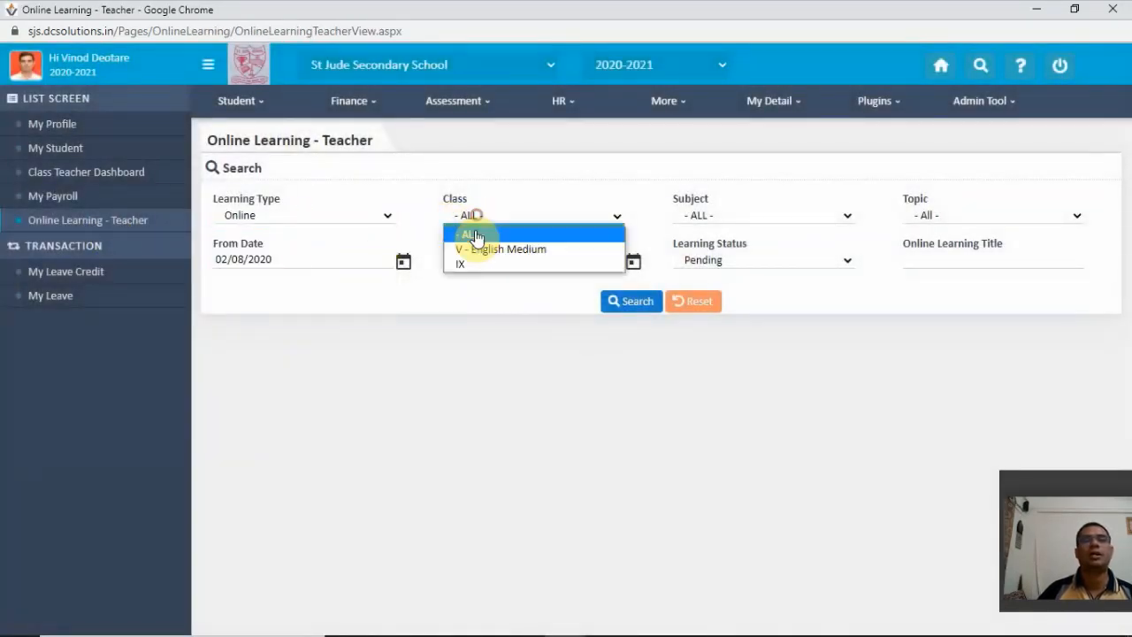
left_click(476, 265)
left_click(761, 229)
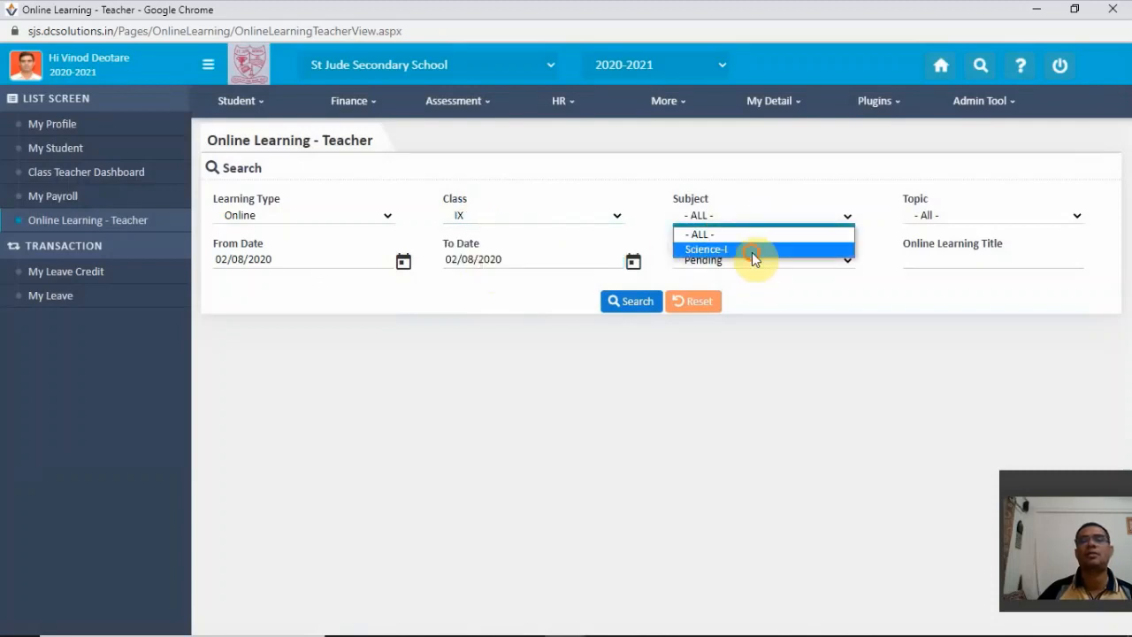
left_click(751, 252)
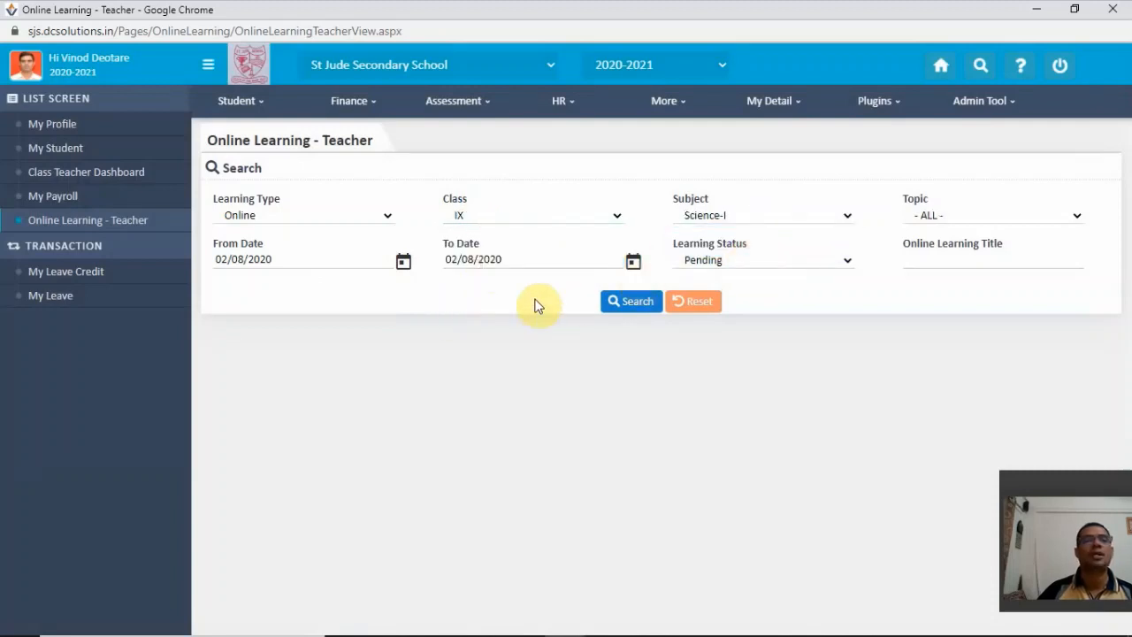
- Set the lecture search's end date to 04/08/2020 and search for the pending lectures
left_click(632, 262)
left_click(504, 155)
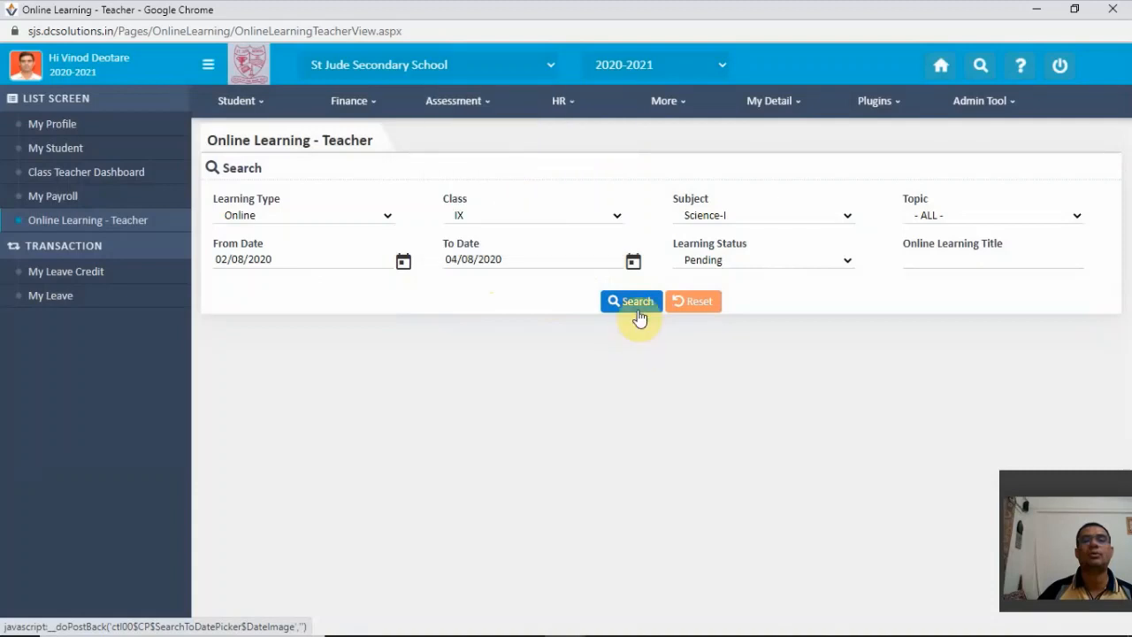
left_click(639, 303)
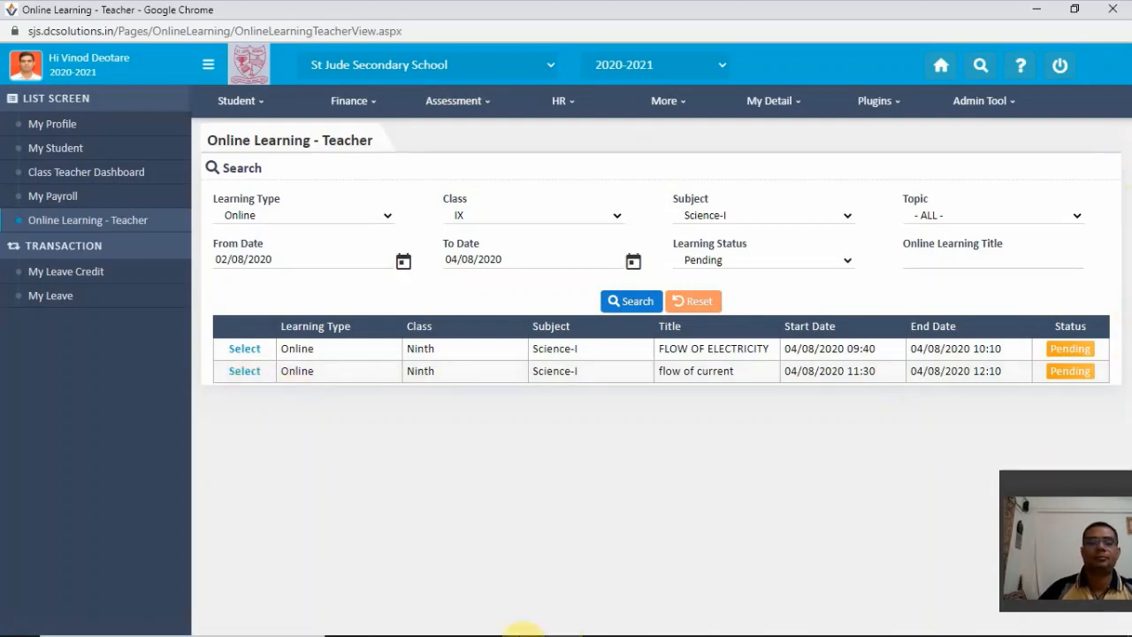
mouse_move(616, 629)
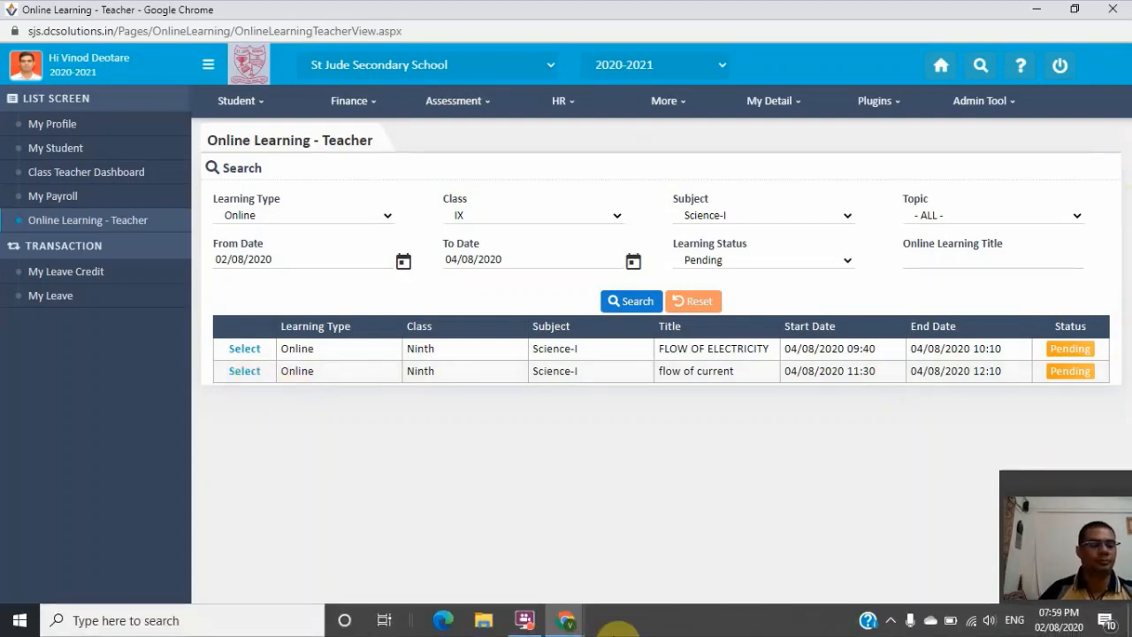